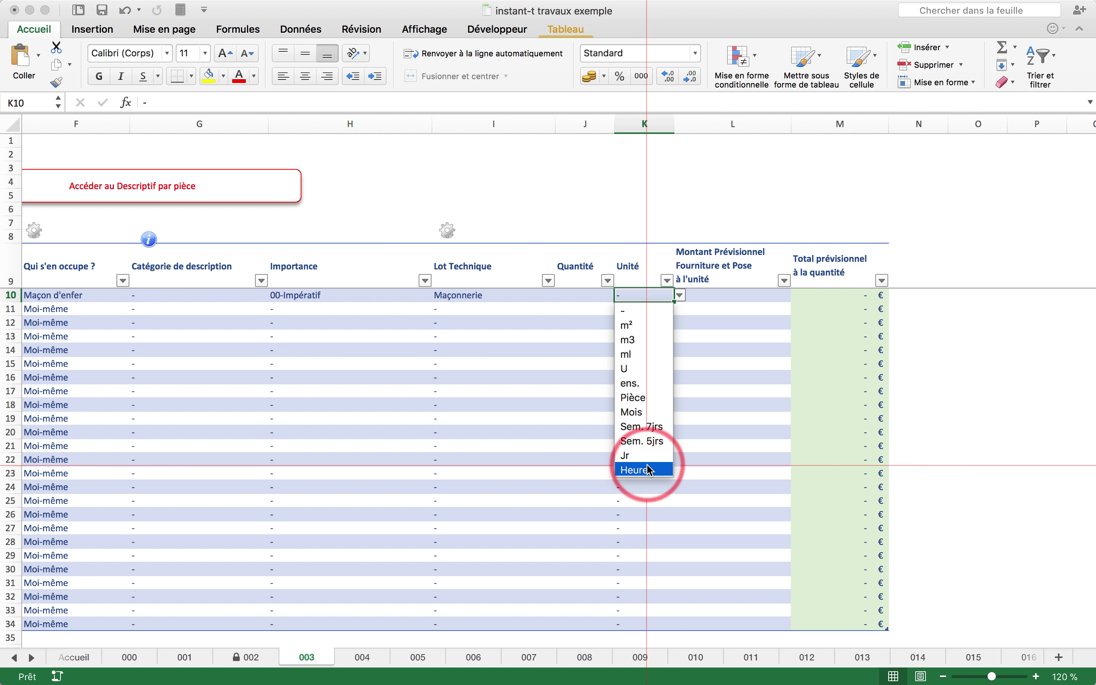
{"action": "left_click", "coordinate": [707, 374]}
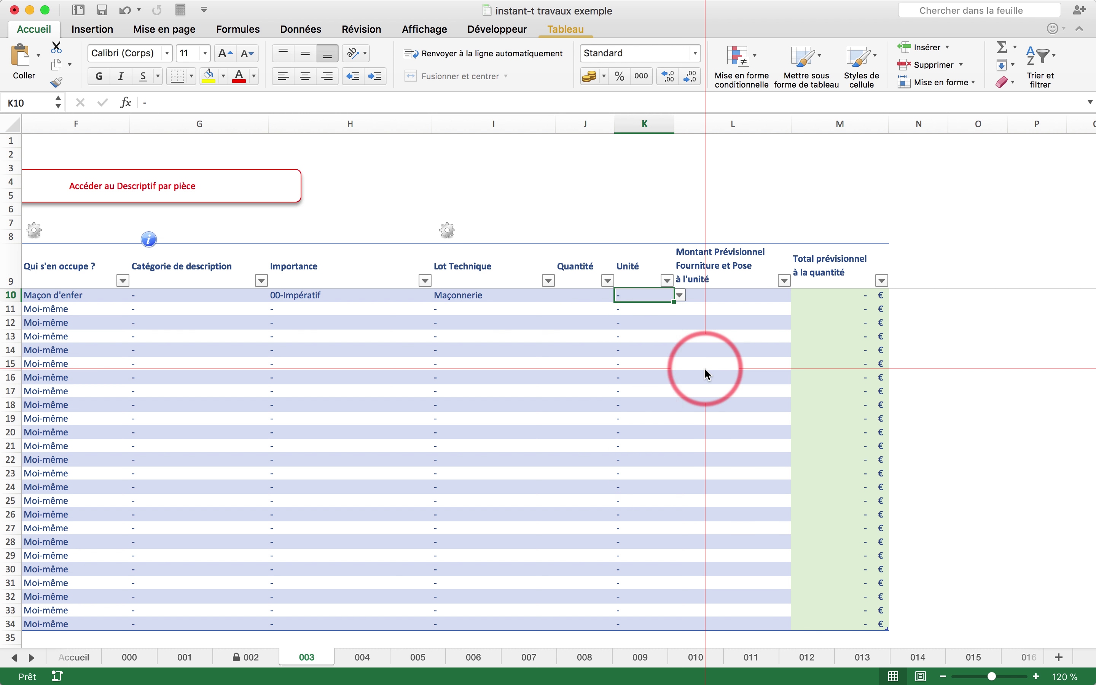
{"action": "left_click", "coordinate": [741, 300]}
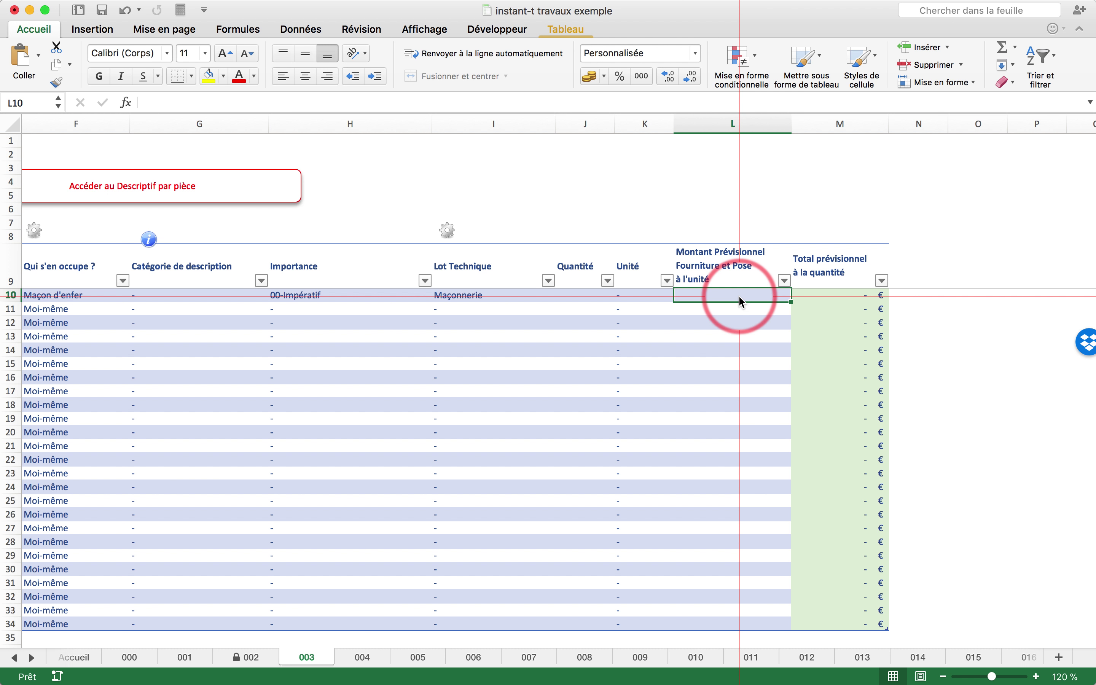
{"action": "right_click", "coordinate": [740, 126]}
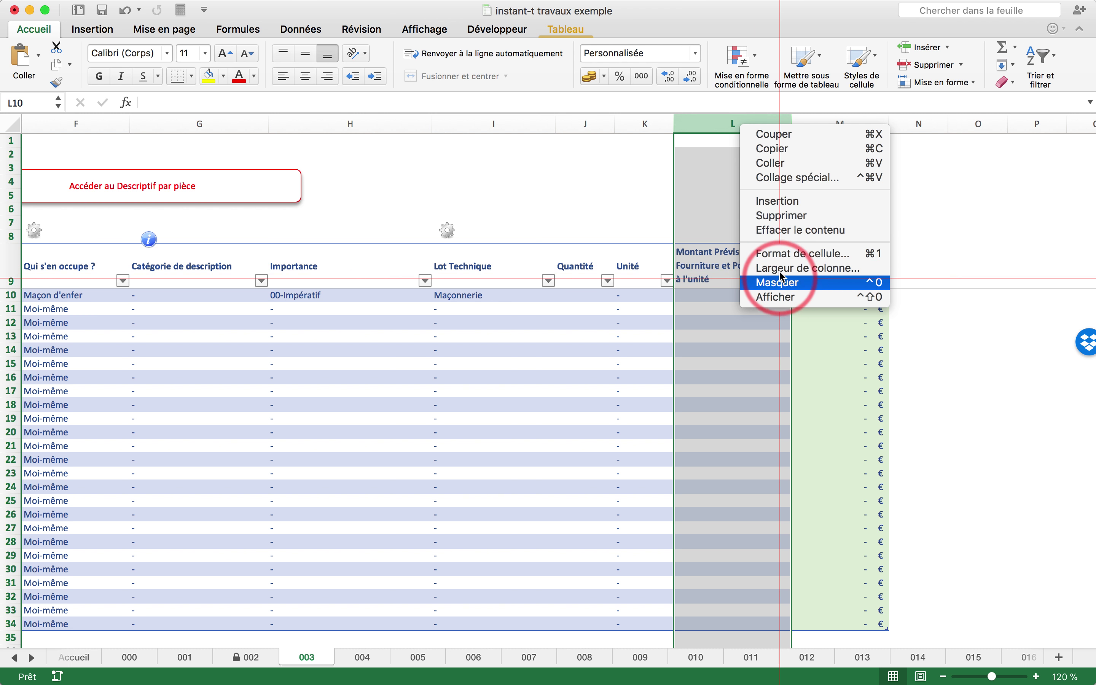
{"action": "left_click", "coordinate": [687, 203]}
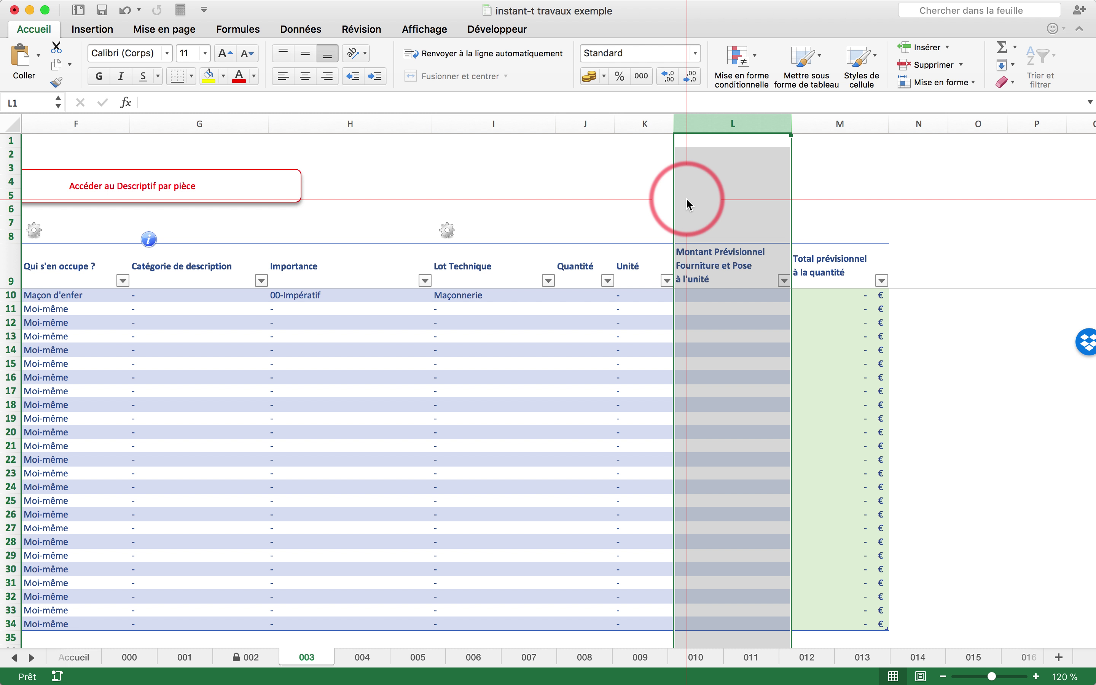
{"action": "left_click", "coordinate": [569, 222]}
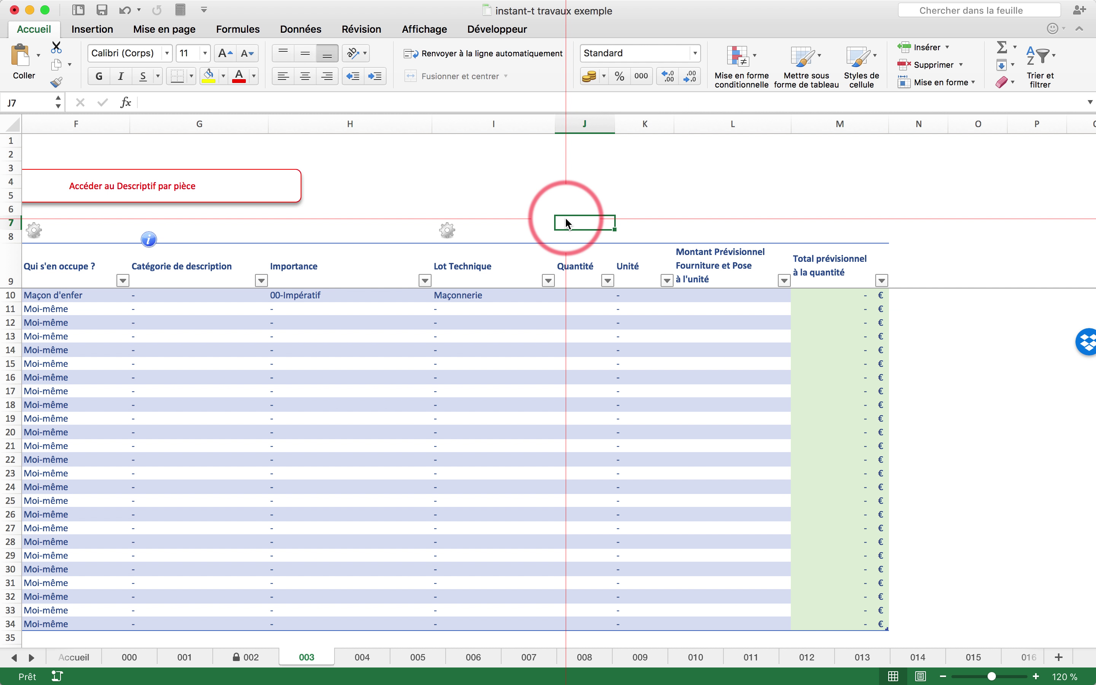
Step: Review the works forecast columns, then return through the home page to the Garde cover sheet
{"action": "left_click", "coordinate": [721, 295]}
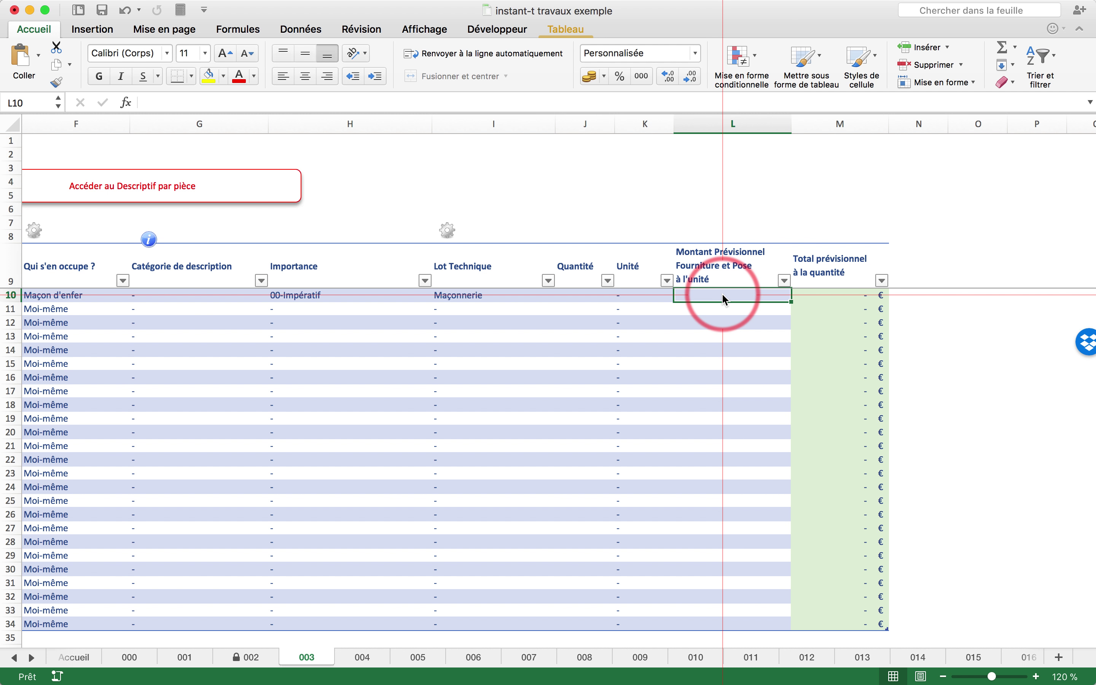
{"action": "scroll", "coordinate": [722, 293], "scroll_direction": "left", "scroll_amount": 10}
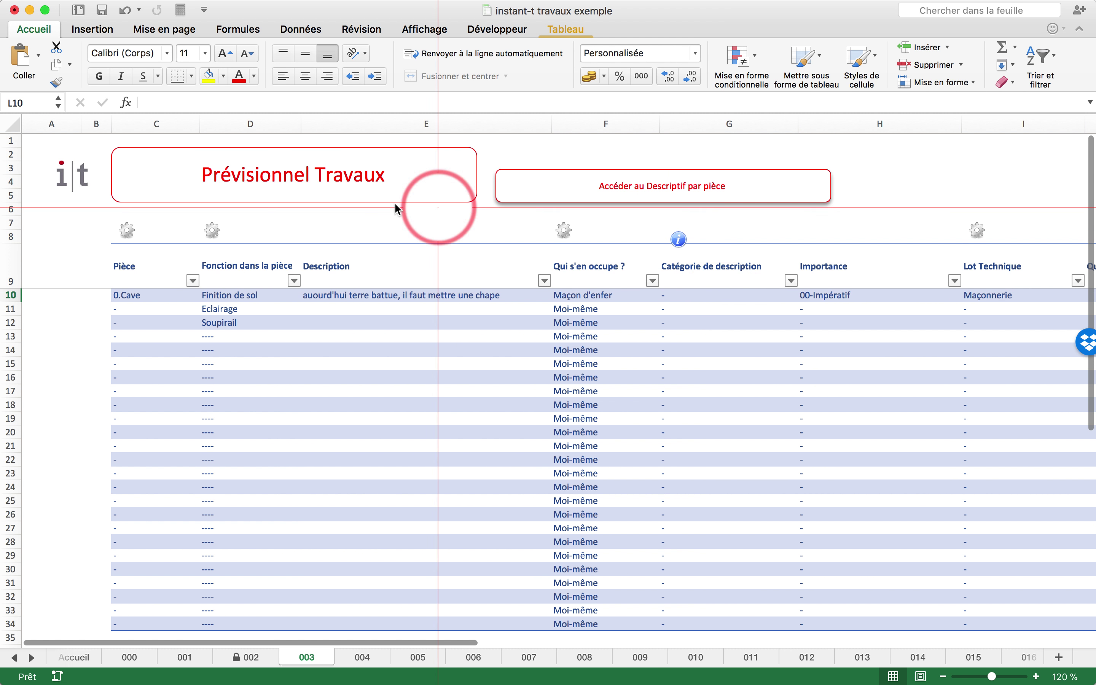
{"action": "scroll", "coordinate": [604, 289], "scroll_direction": "right", "scroll_amount": 2}
{"action": "scroll", "coordinate": [603, 286], "scroll_direction": "left", "scroll_amount": 2}
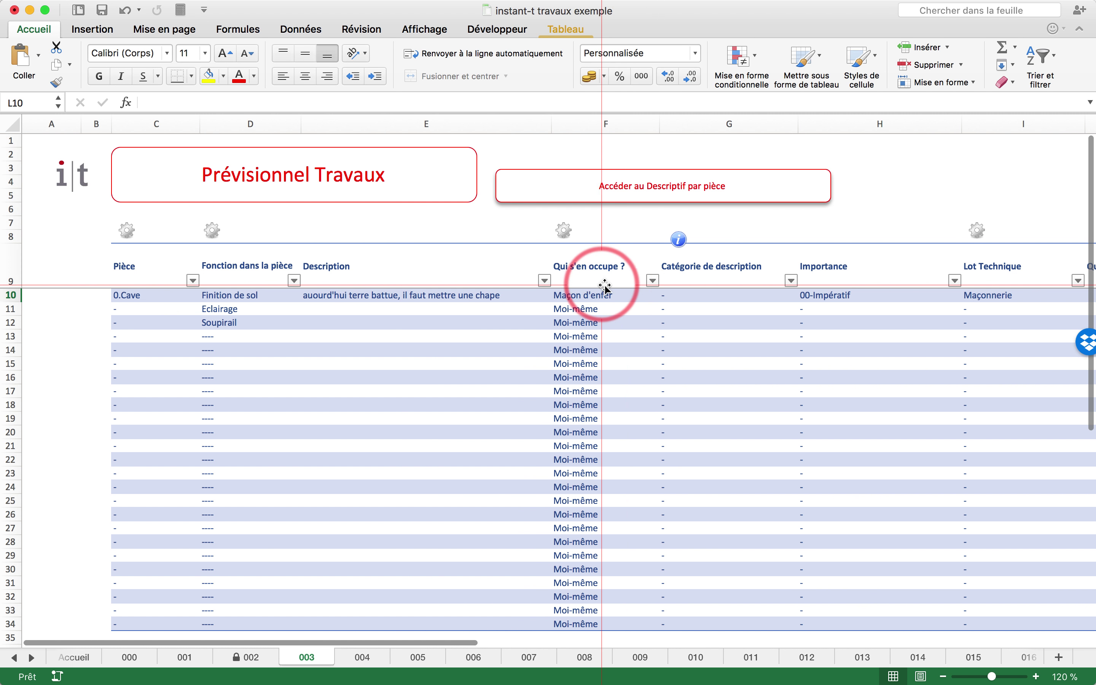
{"action": "scroll", "coordinate": [648, 298], "scroll_direction": "right", "scroll_amount": 10}
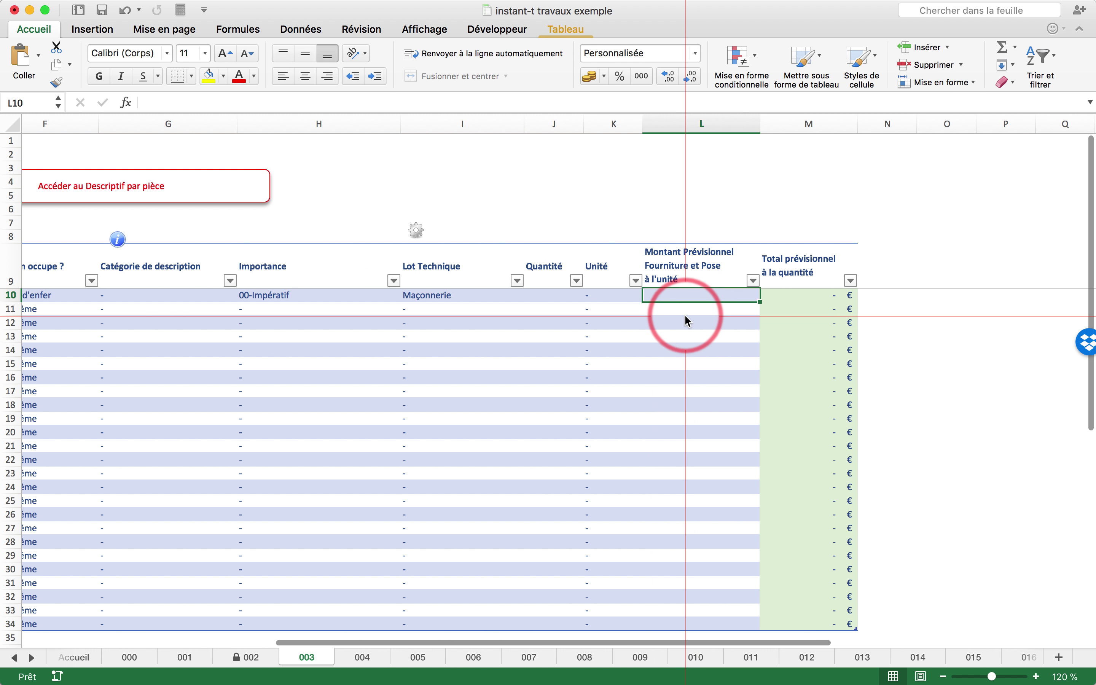
{"action": "scroll", "coordinate": [686, 317], "scroll_direction": "left", "scroll_amount": 10}
{"action": "left_click", "coordinate": [72, 188]}
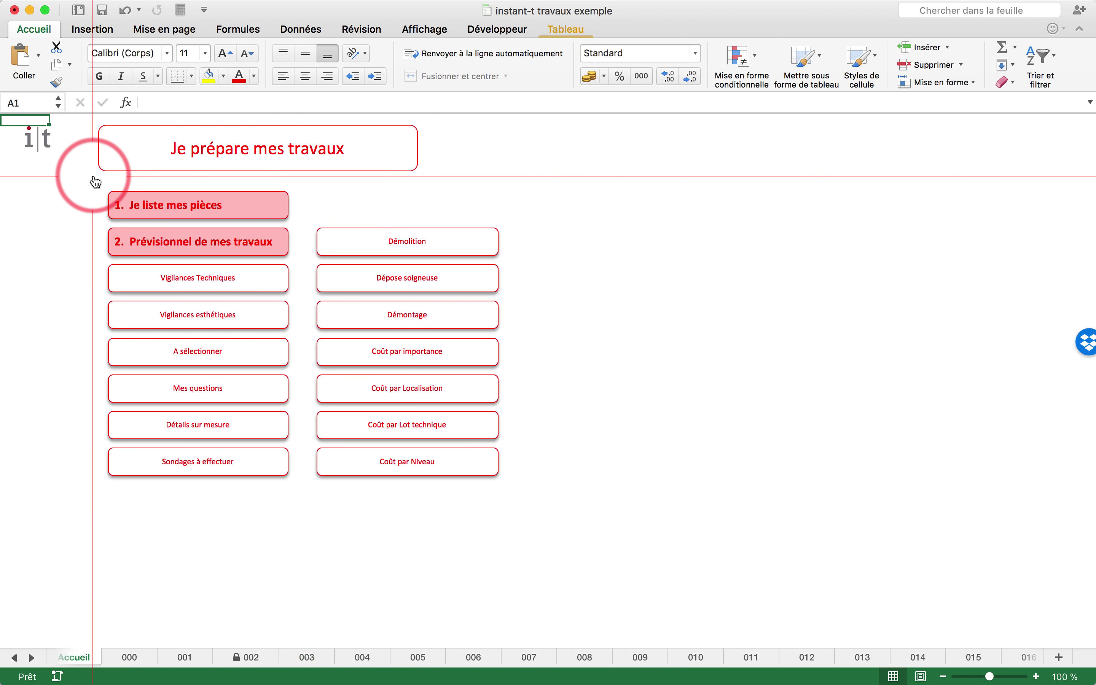
{"action": "left_click", "coordinate": [38, 141]}
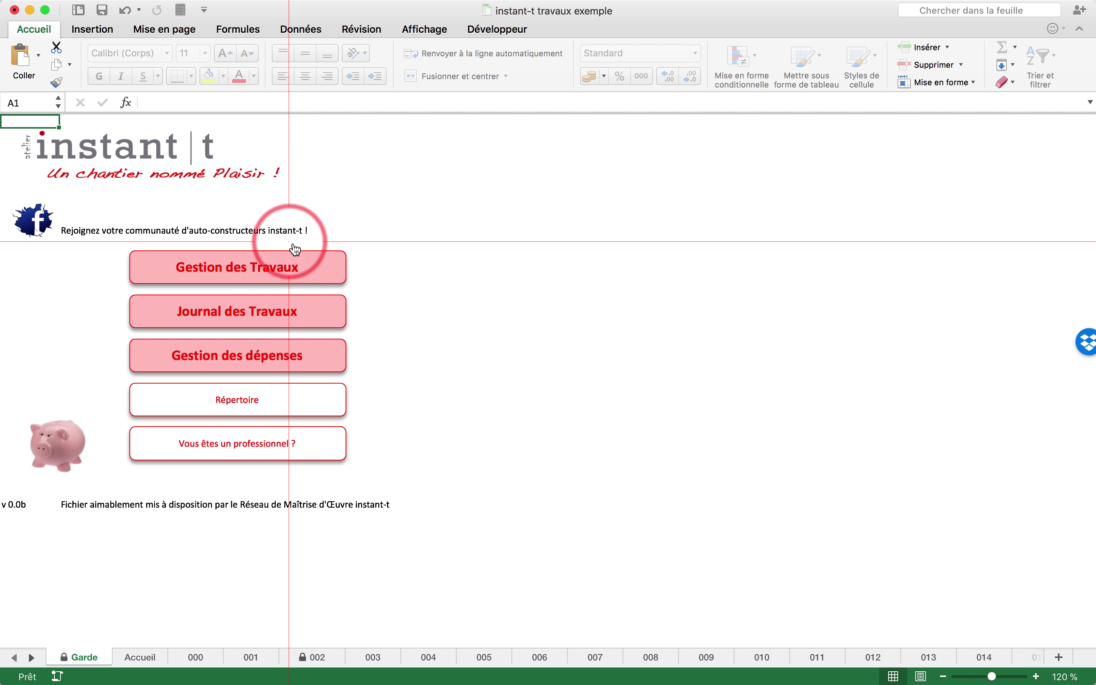
Step: Open the Prévisionnel de mes travaux sheet by way of Gestion des Travaux
{"action": "left_click", "coordinate": [255, 269]}
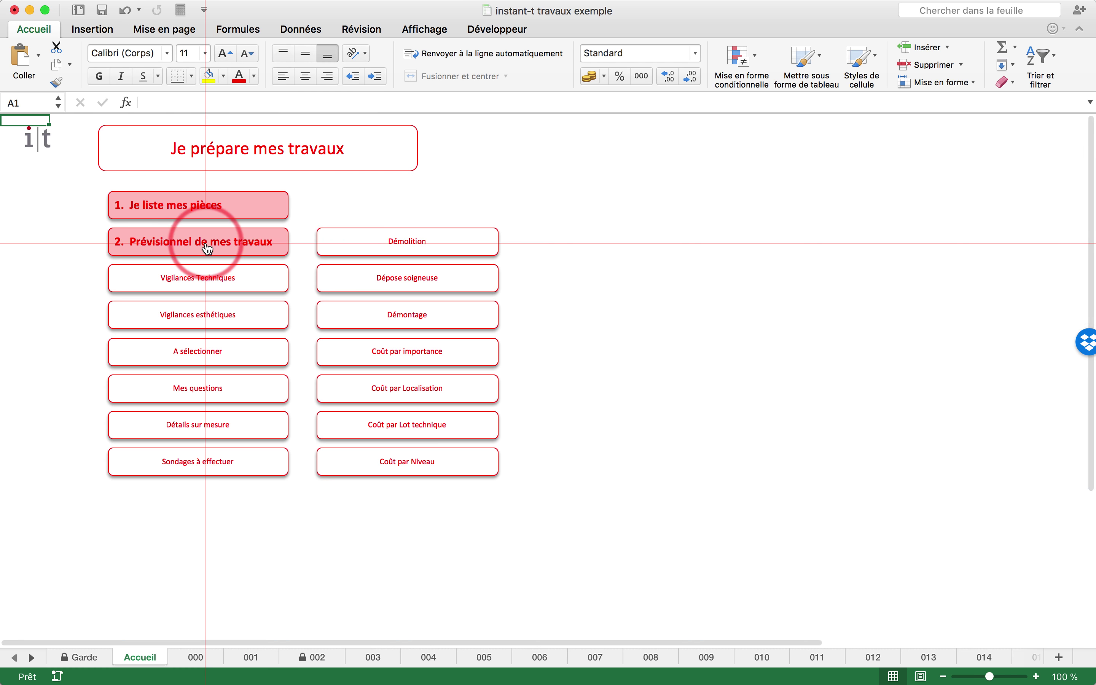
{"action": "left_click", "coordinate": [165, 241]}
{"action": "scroll", "coordinate": [531, 395], "scroll_direction": "right", "scroll_amount": 5}
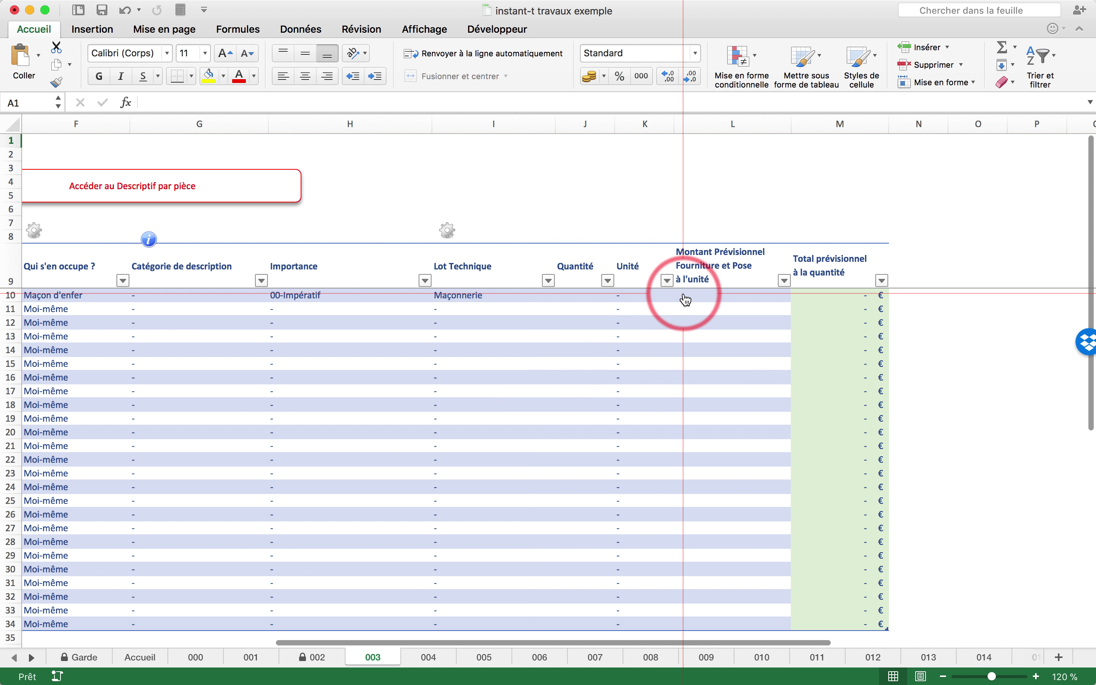
Step: Examine the unit price, quantity, room function and description fields of the cave's floor-finish row
{"action": "left_click", "coordinate": [735, 300]}
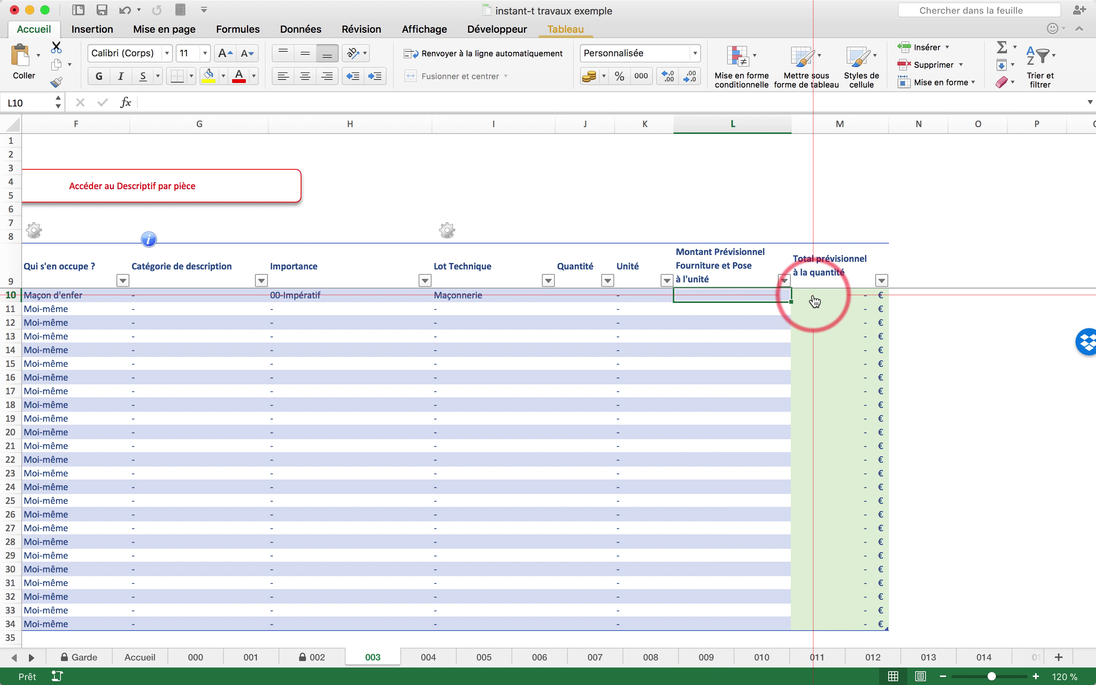
{"action": "left_click", "coordinate": [592, 300]}
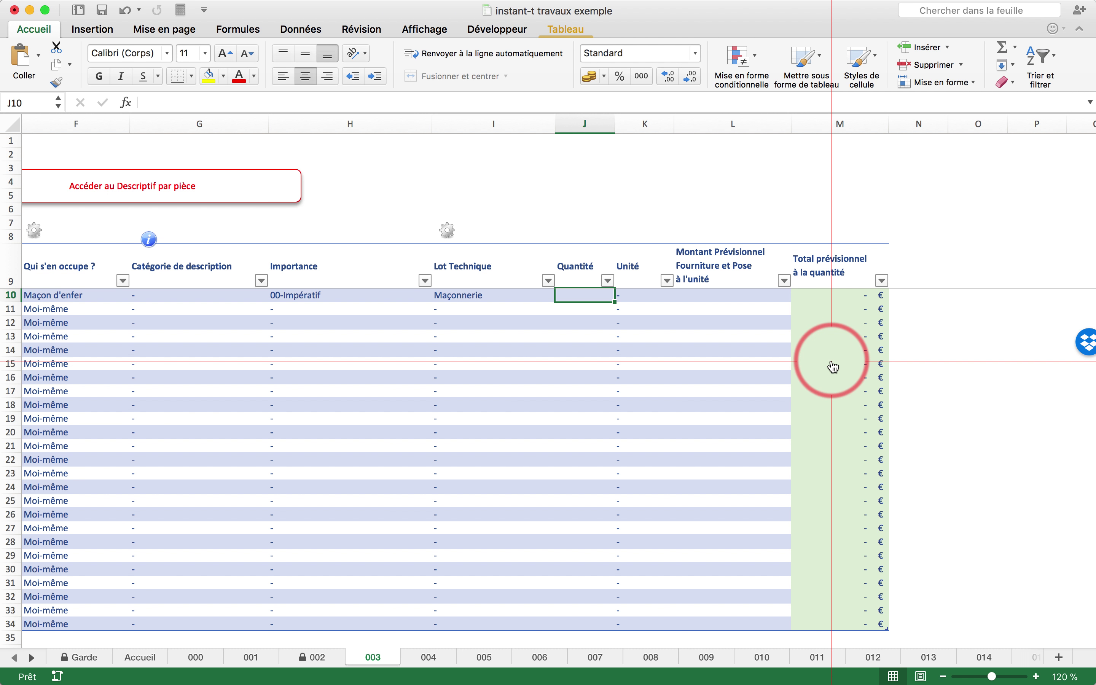
{"action": "scroll", "coordinate": [834, 367], "scroll_direction": "left", "scroll_amount": 5}
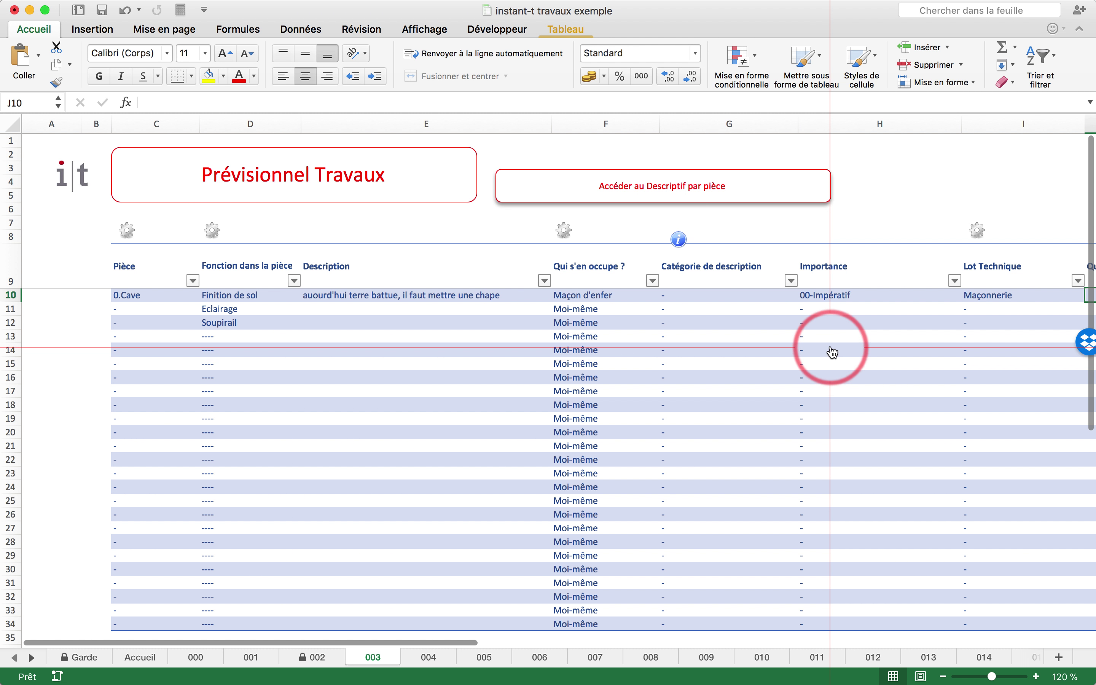
{"action": "scroll", "coordinate": [829, 344], "scroll_direction": "down", "scroll_amount": 4}
{"action": "scroll", "coordinate": [826, 333], "scroll_direction": "up", "scroll_amount": 4}
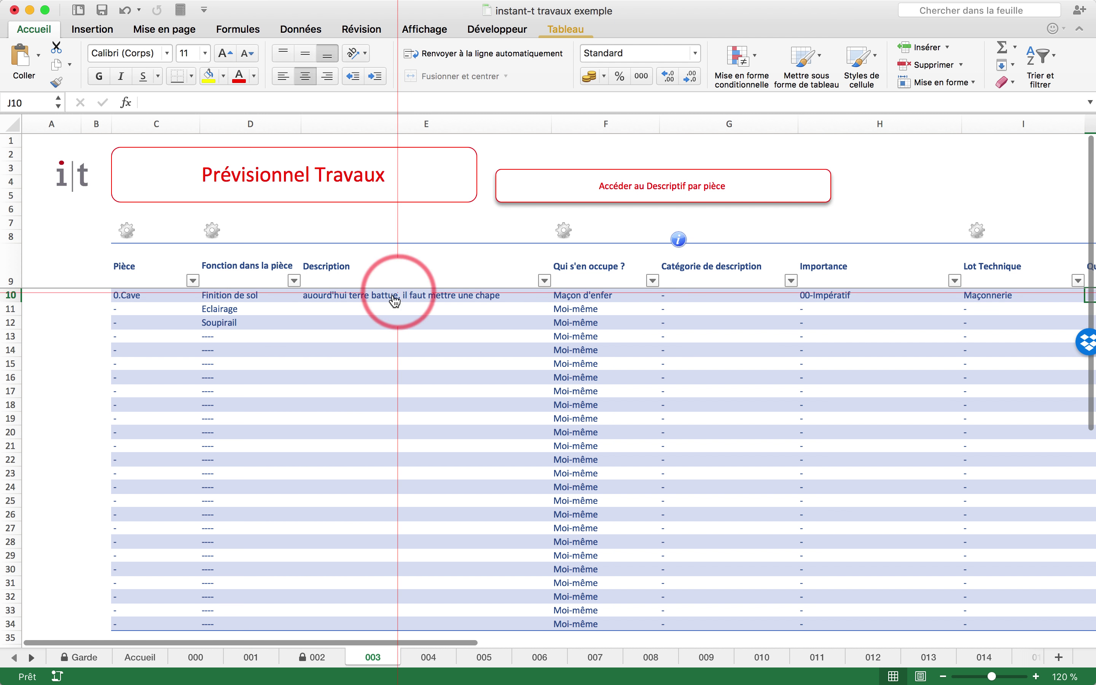
{"action": "left_click", "coordinate": [224, 299]}
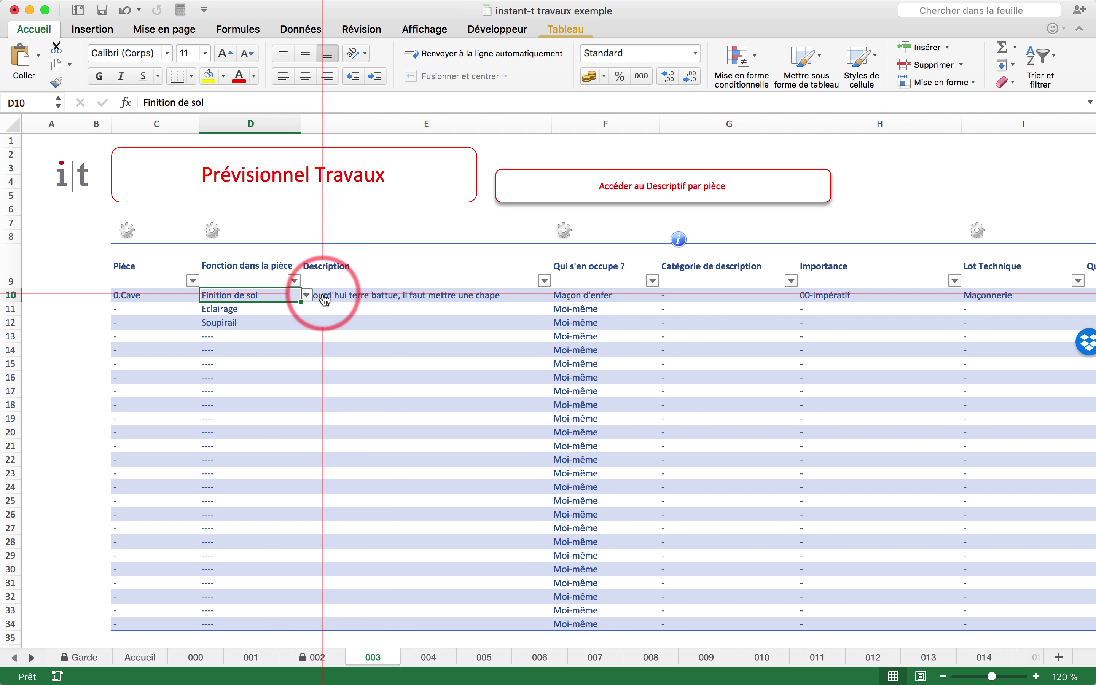
{"action": "scroll", "coordinate": [324, 300], "scroll_direction": "right", "scroll_amount": 2}
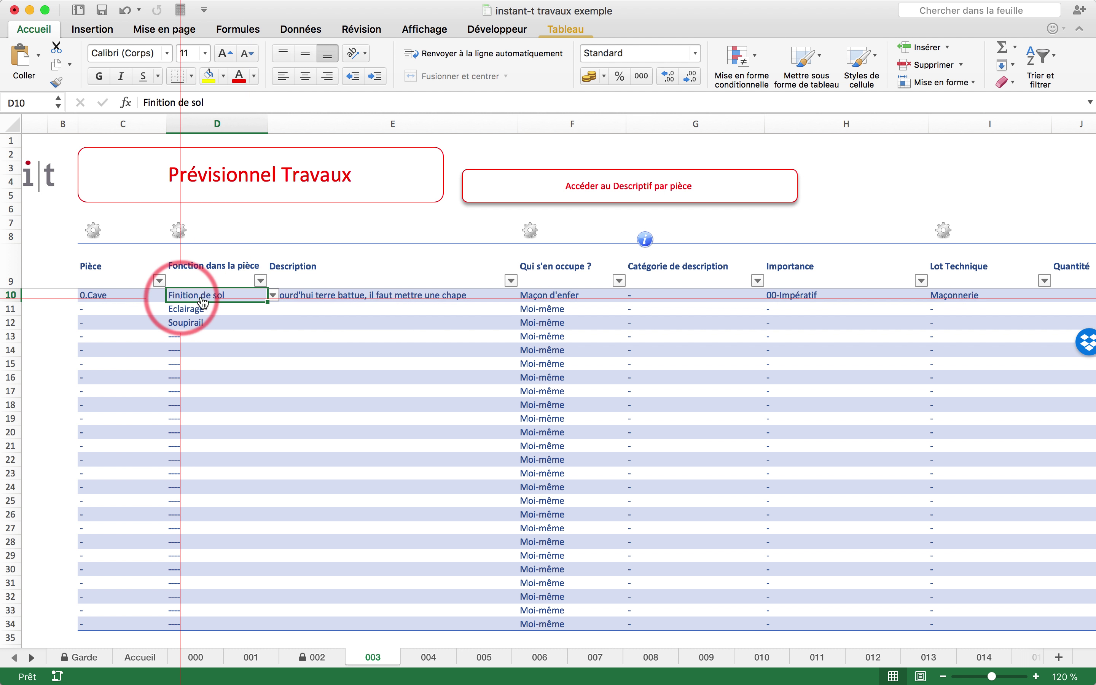
{"action": "left_click", "coordinate": [365, 302]}
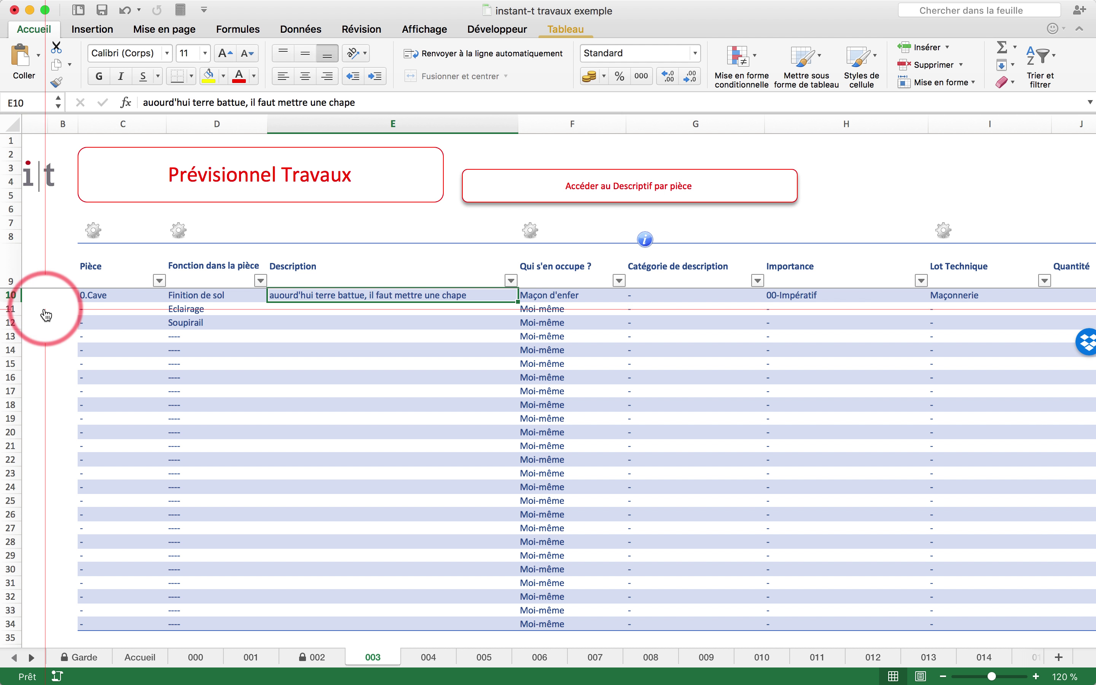
Step: Insert six blank rows at rows 11 to 16, directly above the Eclairage row
{"action": "left_click", "coordinate": [17, 312]}
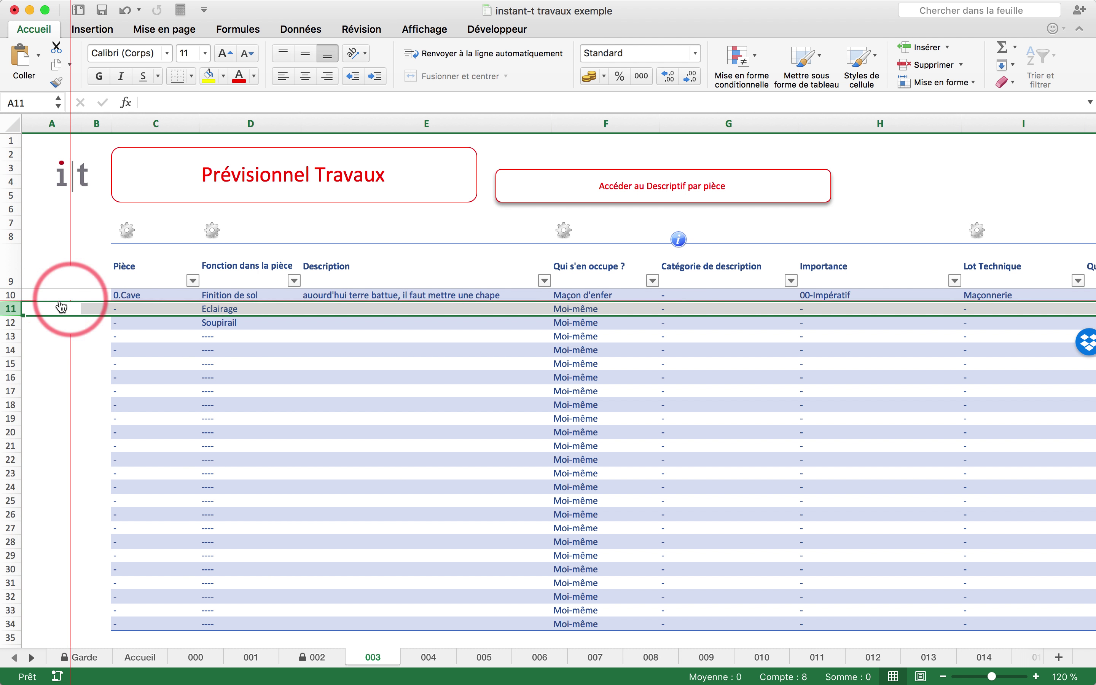
{"action": "left_click", "coordinate": [13, 311]}
{"action": "left_click_drag", "start_coordinate": [14, 316], "coordinate": [14, 384]}
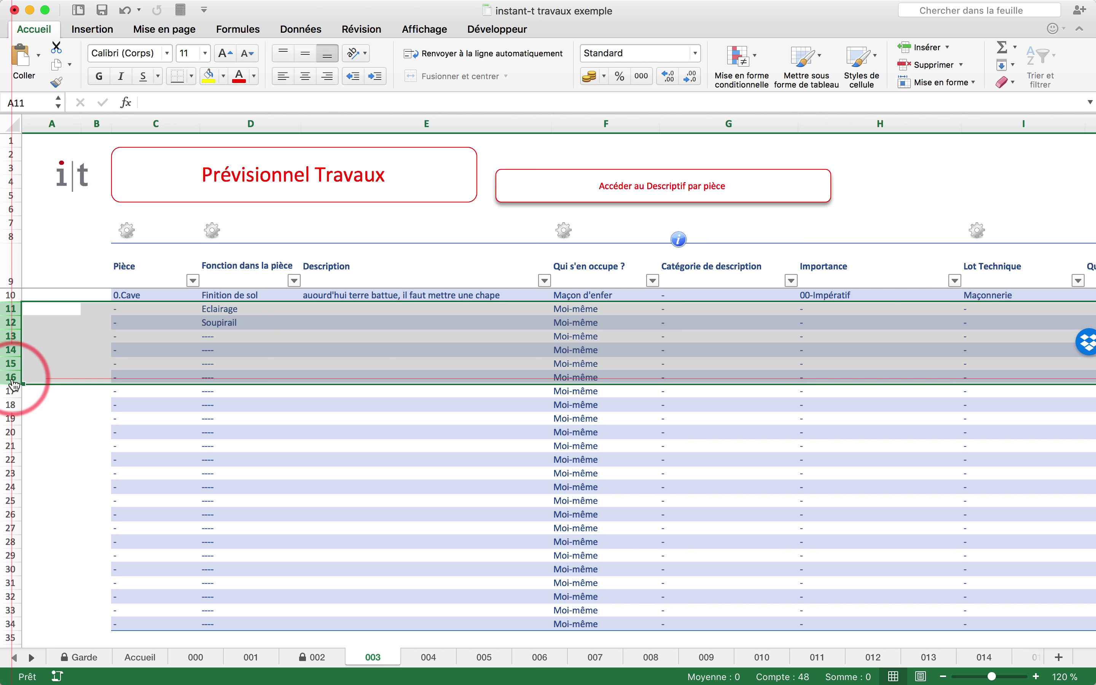
{"action": "right_click", "coordinate": [93, 358]}
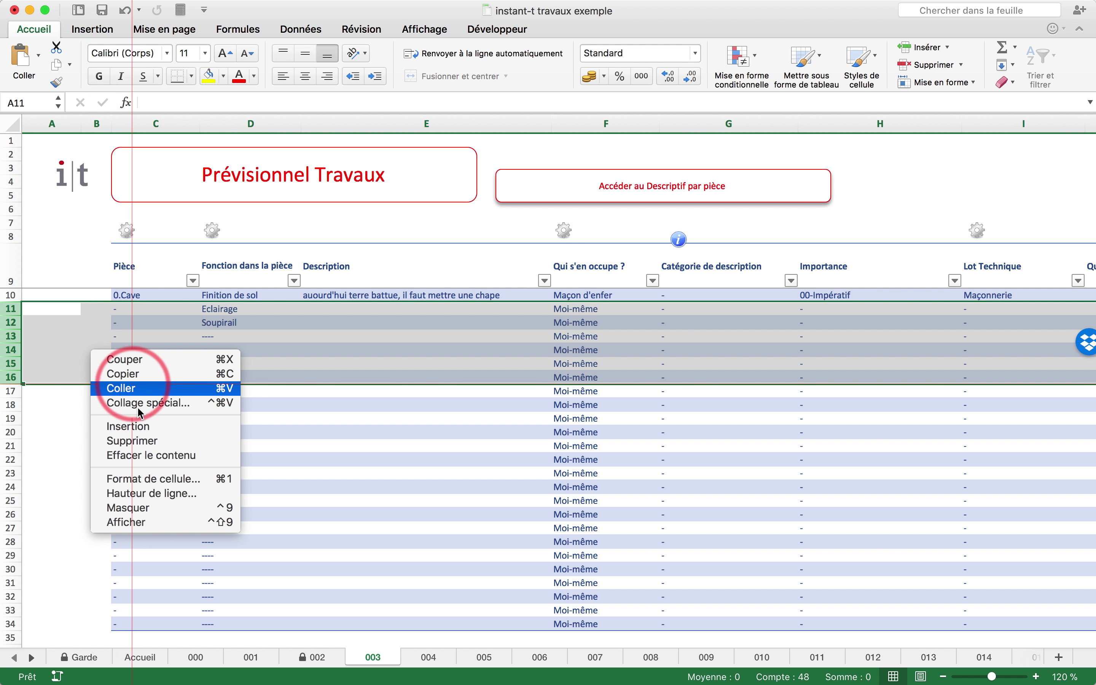
{"action": "left_click", "coordinate": [140, 426]}
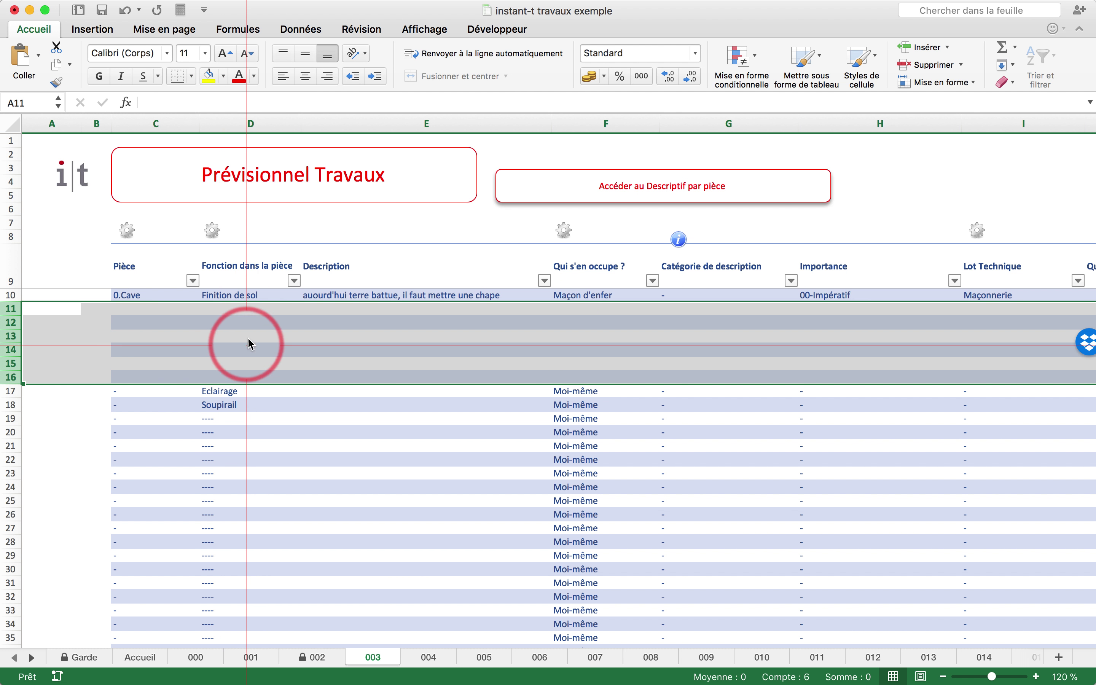
Step: Fill the room "0.Cave" and function "Finition de sol" from row 10 down through row 16
{"action": "left_click", "coordinate": [241, 309]}
{"action": "left_click_drag", "start_coordinate": [146, 295], "coordinate": [235, 293]}
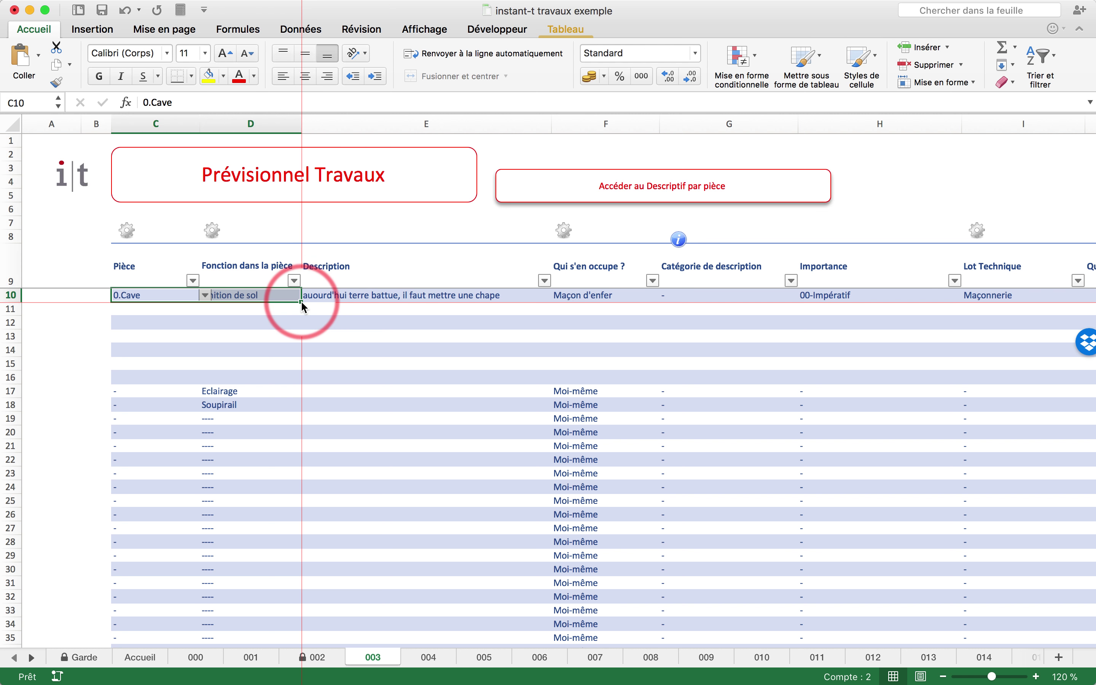
{"action": "left_click_drag", "start_coordinate": [302, 301], "coordinate": [293, 380]}
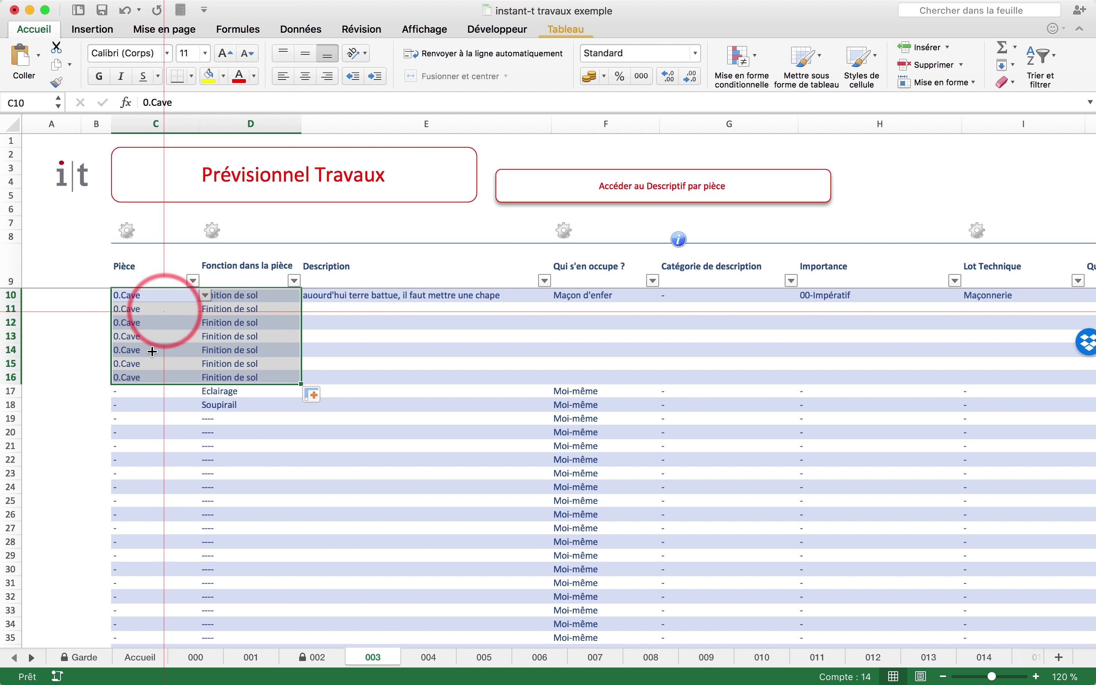
Step: Fill "Maçon d'enfer" in the Qui s'en occupe ? column from row 10 down through row 16
{"action": "left_click", "coordinate": [333, 307]}
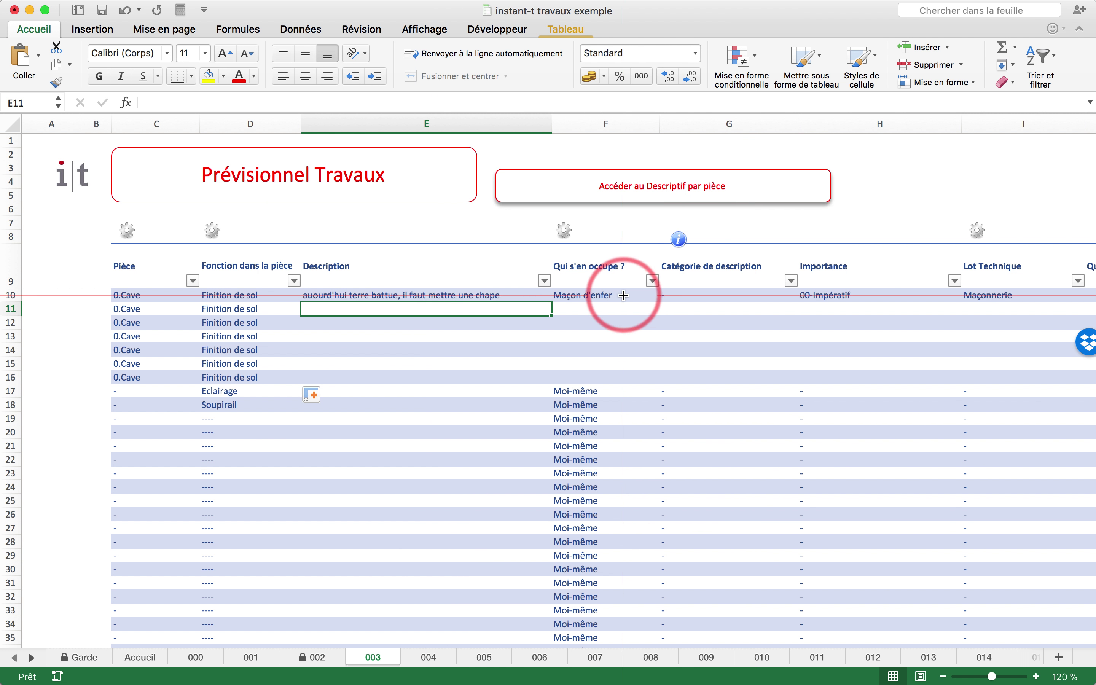
{"action": "left_click", "coordinate": [640, 296]}
{"action": "left_click", "coordinate": [665, 295]}
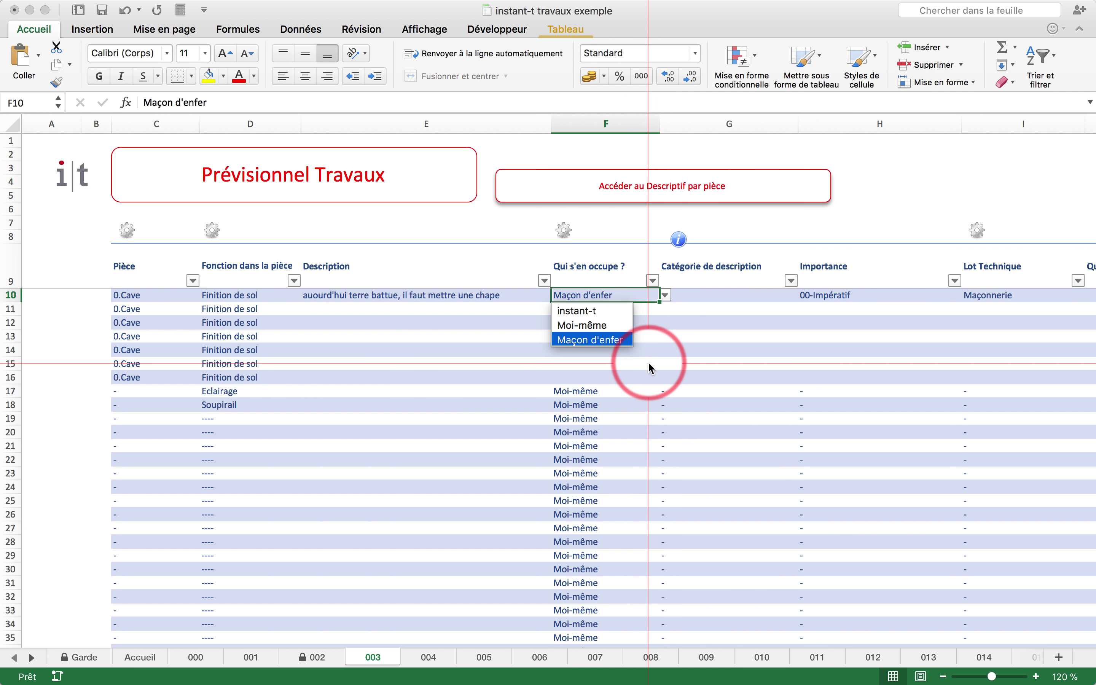
{"action": "left_click", "coordinate": [631, 294]}
{"action": "left_click_drag", "start_coordinate": [660, 301], "coordinate": [656, 380]}
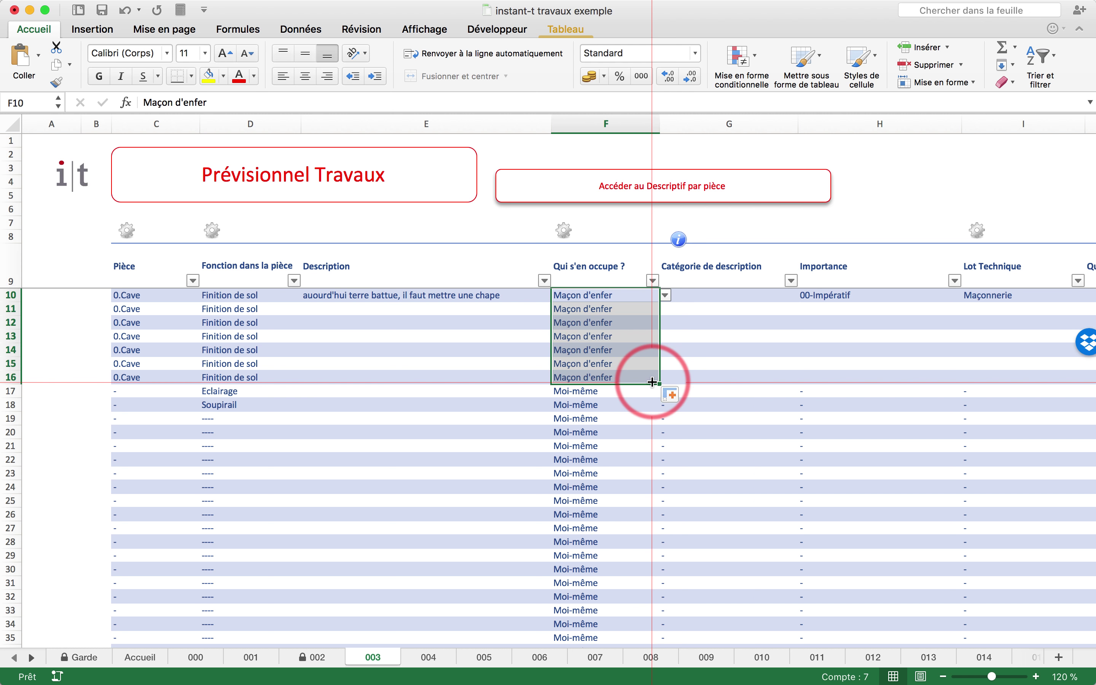
Step: Enter the description "Quelle épaisseur pour cette chape ?" in row 11 and set its description category to "Question !"
{"action": "left_click", "coordinate": [384, 307]}
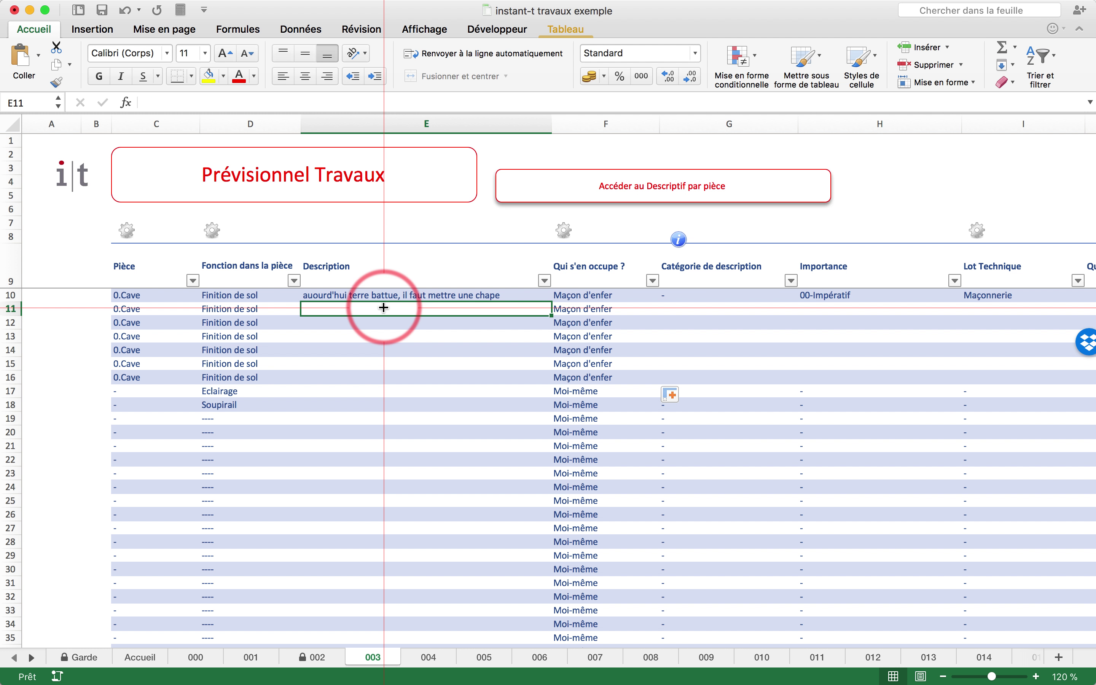
{"action": "type", "text": "Quelle "}
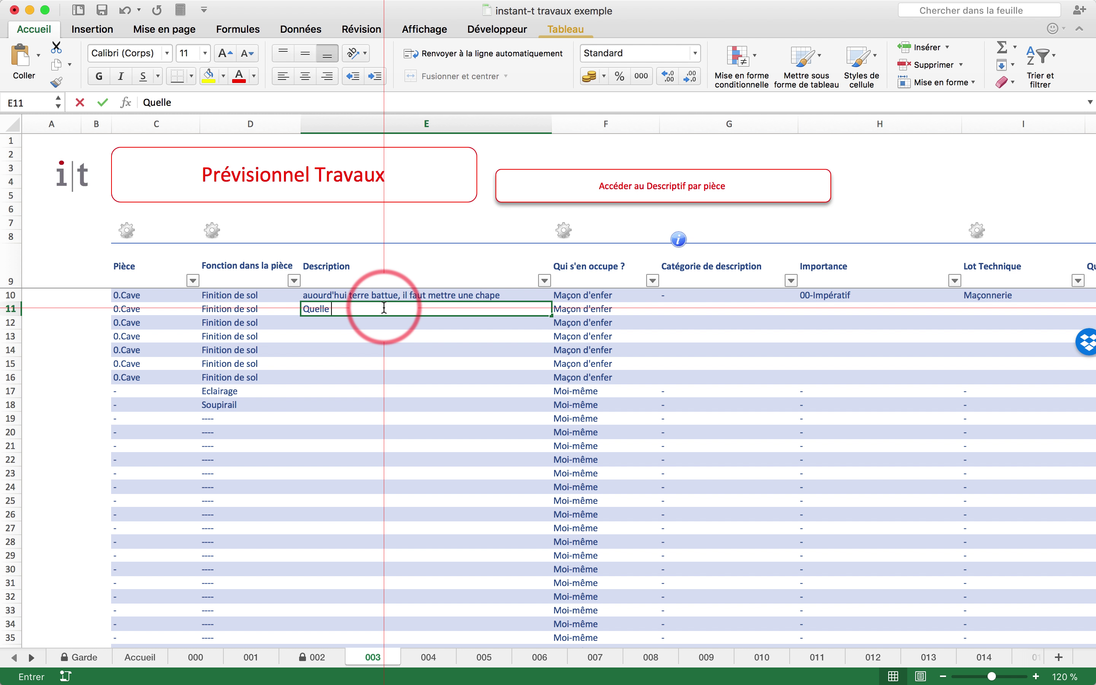
{"action": "type", "text": "épaisseur pour"}
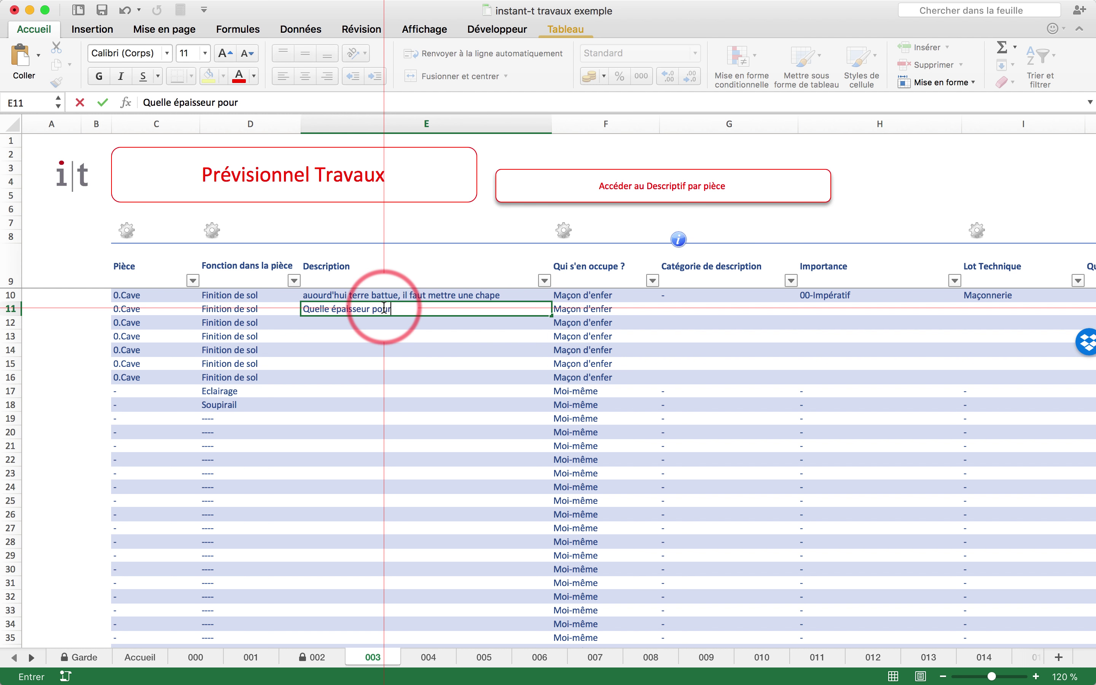
{"action": "type", "text": " cette chape ?"}
{"action": "key", "text": "Tab"}
{"action": "key", "text": "Tab"}
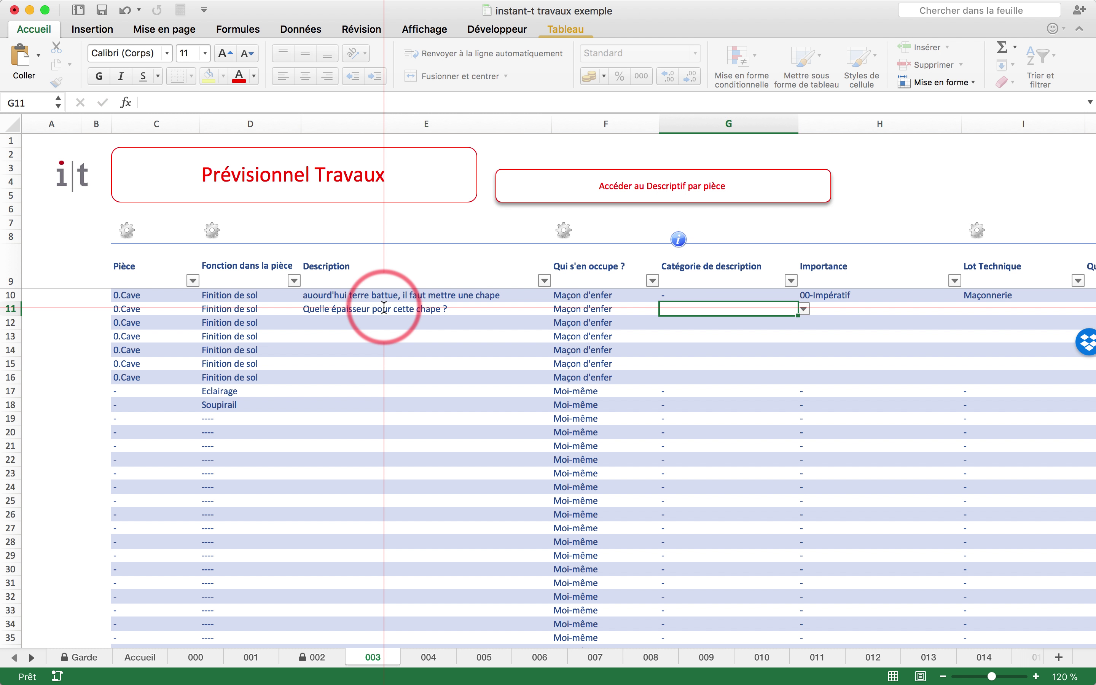
{"action": "left_click", "coordinate": [803, 310]}
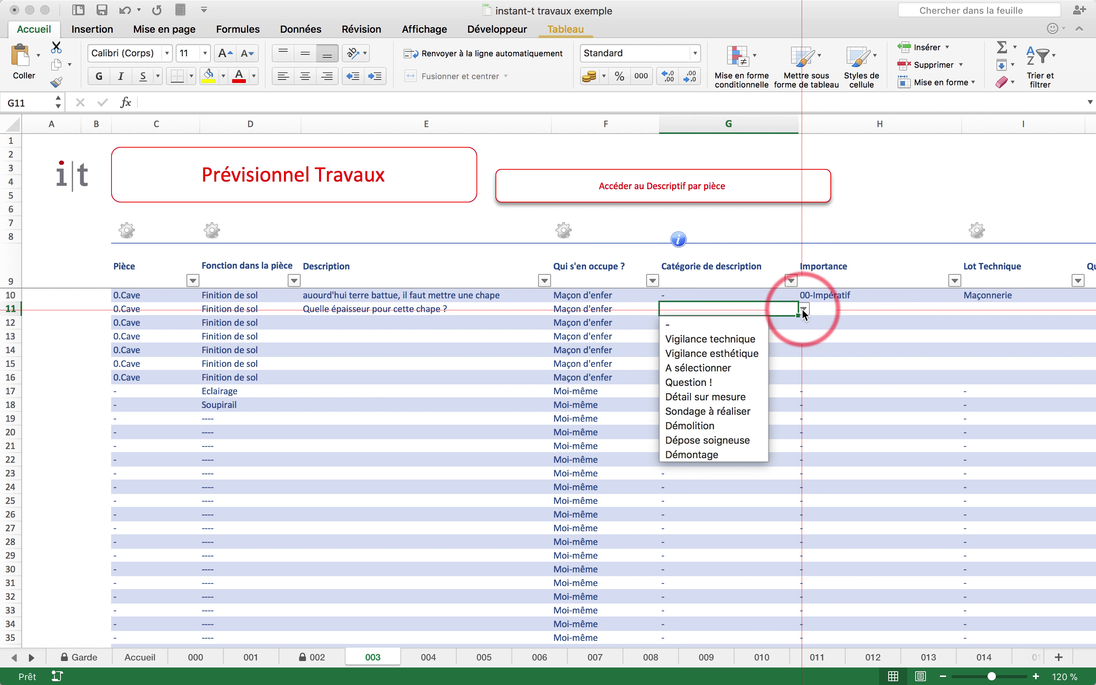
{"action": "left_click", "coordinate": [699, 383]}
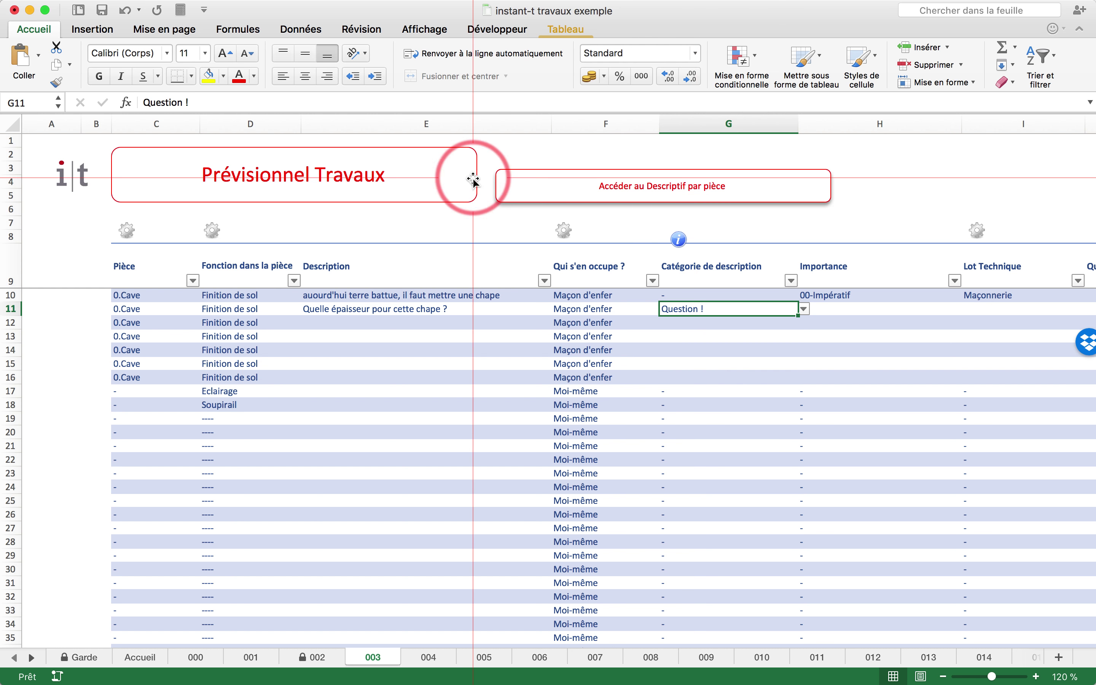
Step: Open the Mes questions summary from the Accueil sheet and refresh its pivot table
{"action": "left_click", "coordinate": [69, 177]}
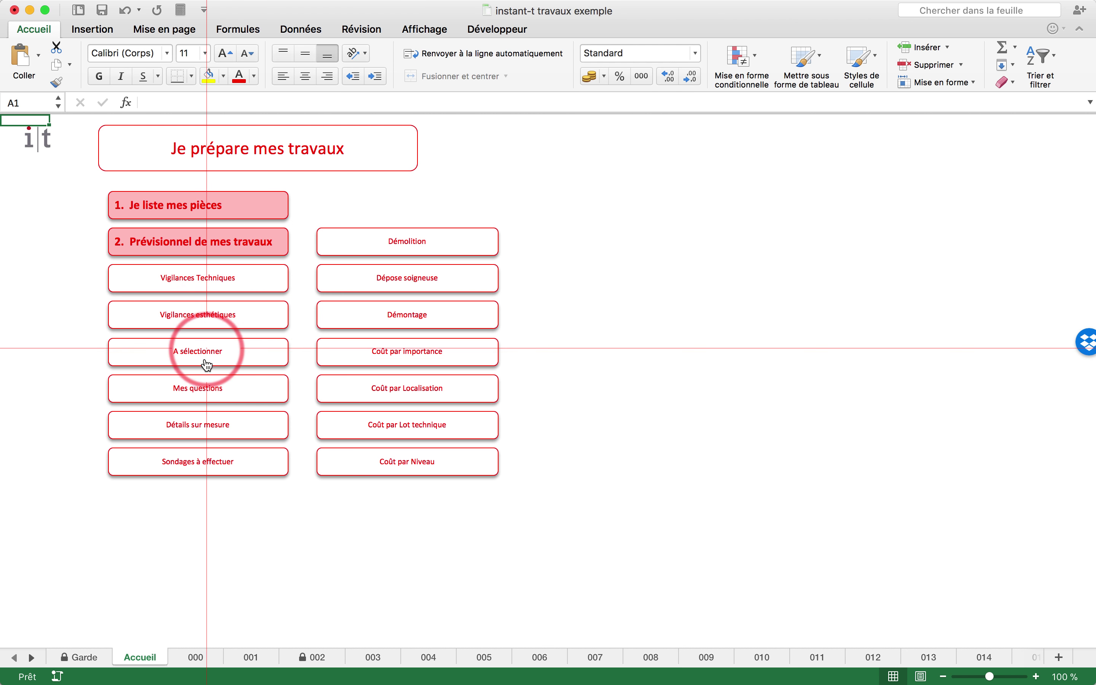
{"action": "left_click", "coordinate": [199, 388]}
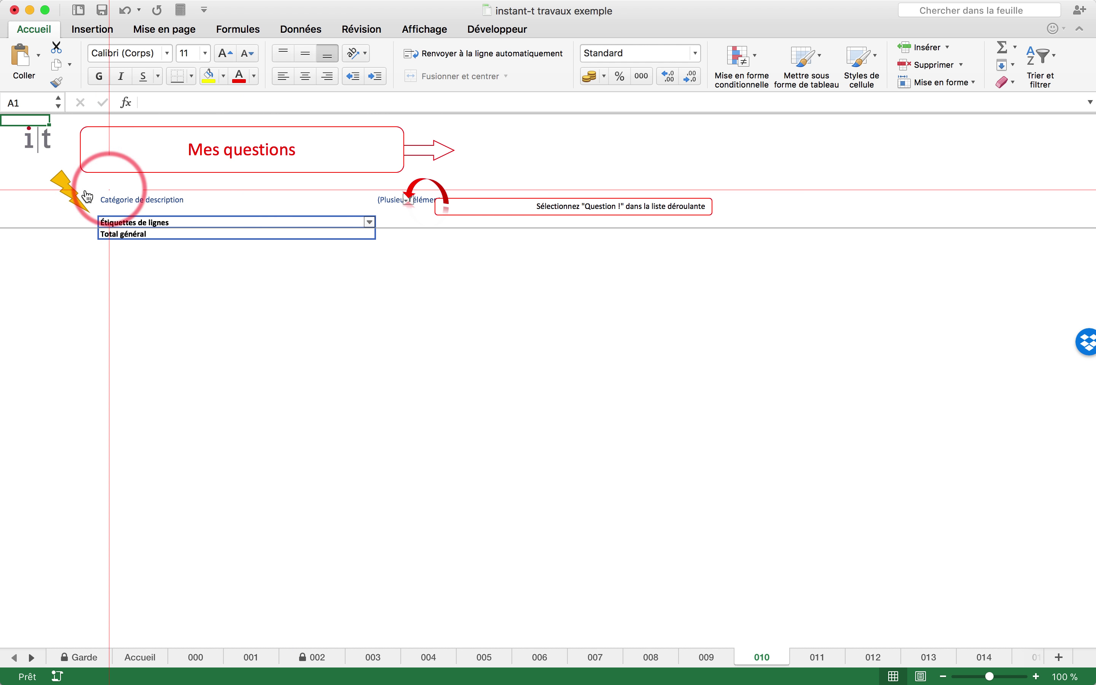
{"action": "left_click", "coordinate": [69, 196]}
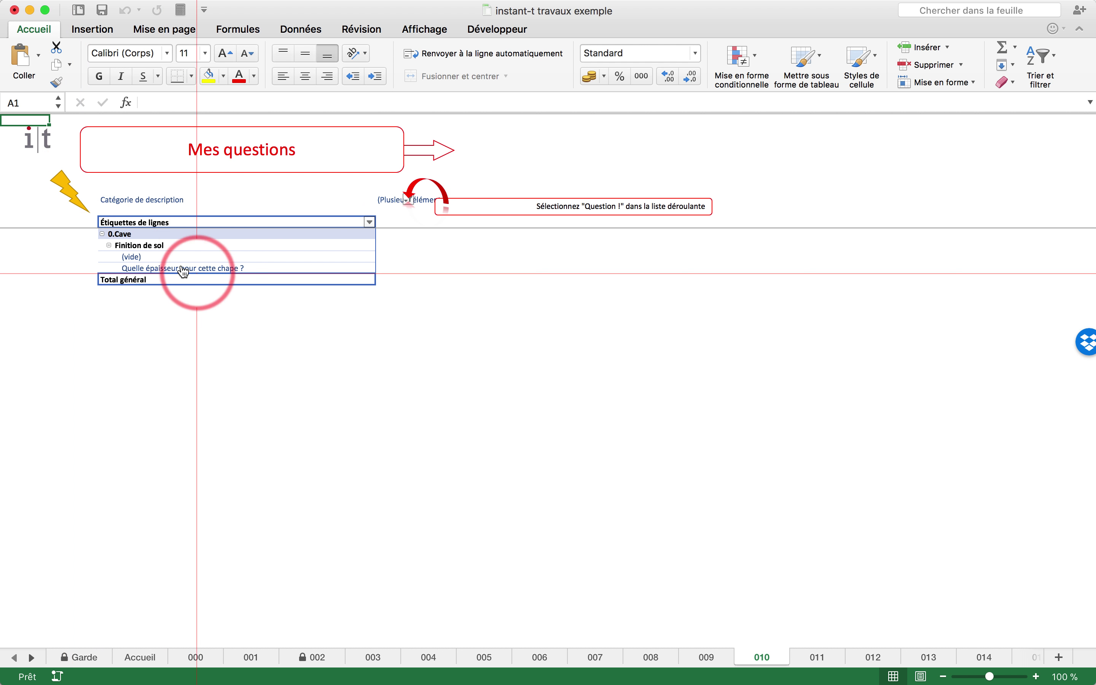
Step: Exclude (vide) from the Catégorie de description filter so that only "Question !" stays selected
{"action": "left_click", "coordinate": [408, 200]}
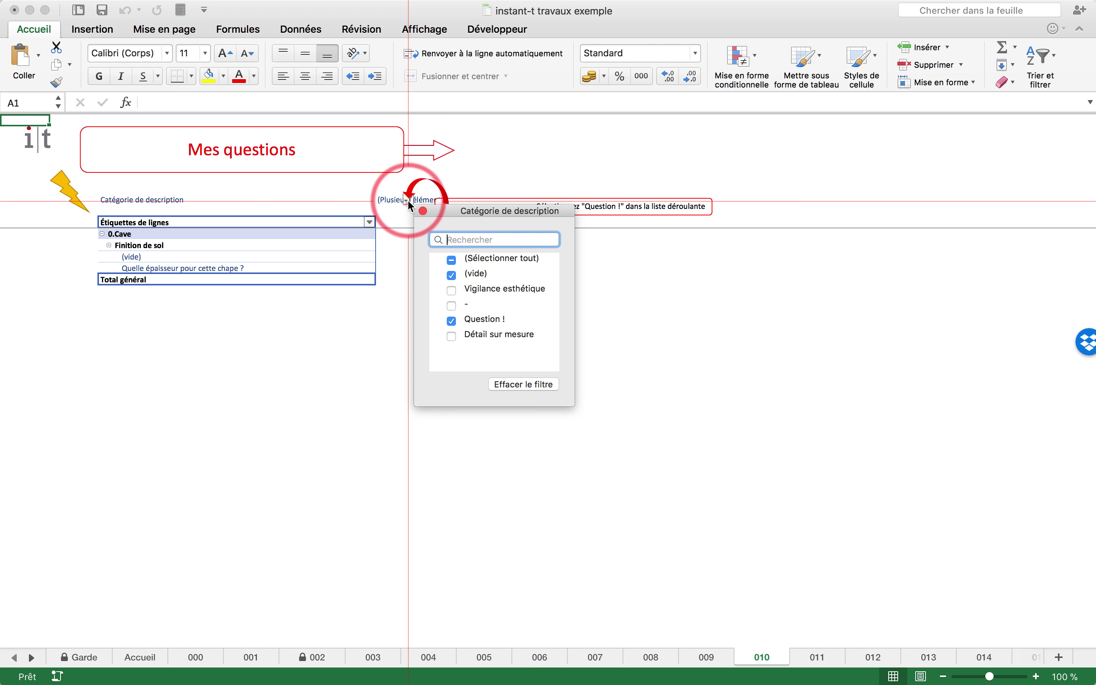
{"action": "left_click", "coordinate": [452, 276]}
{"action": "left_click", "coordinate": [338, 336]}
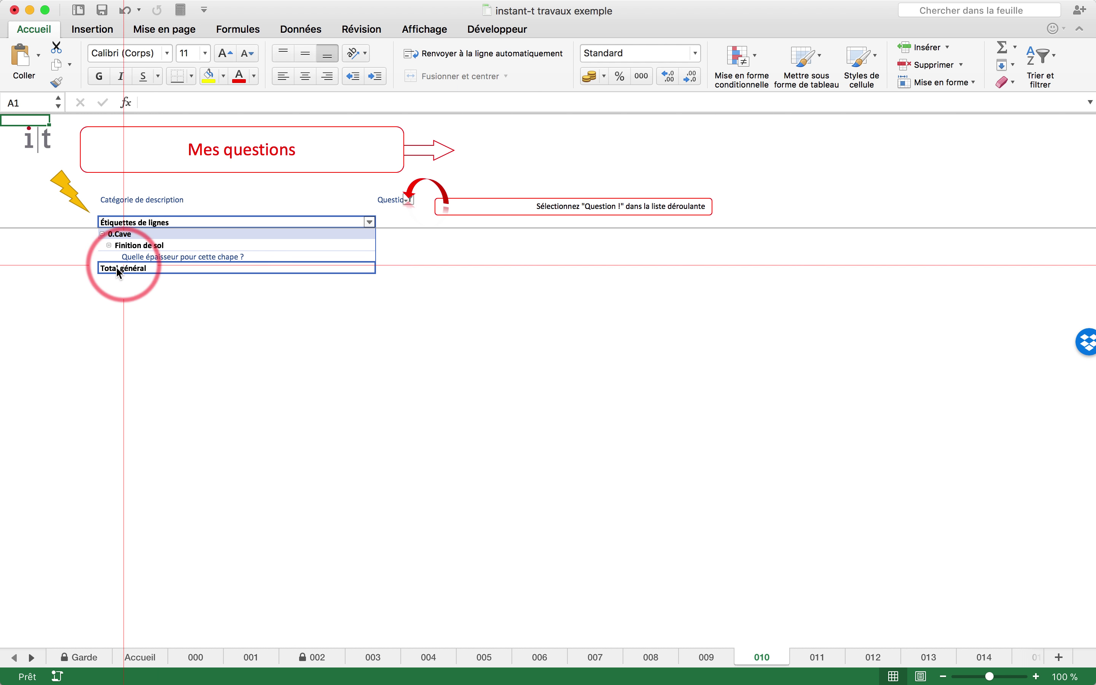
Step: Return to the Prévisionnel Travaux table and enter "peut-on démonter le soupirail sans abîmer l'entourage extérieur ?" as the Soupirail row's description
{"action": "left_click", "coordinate": [37, 136]}
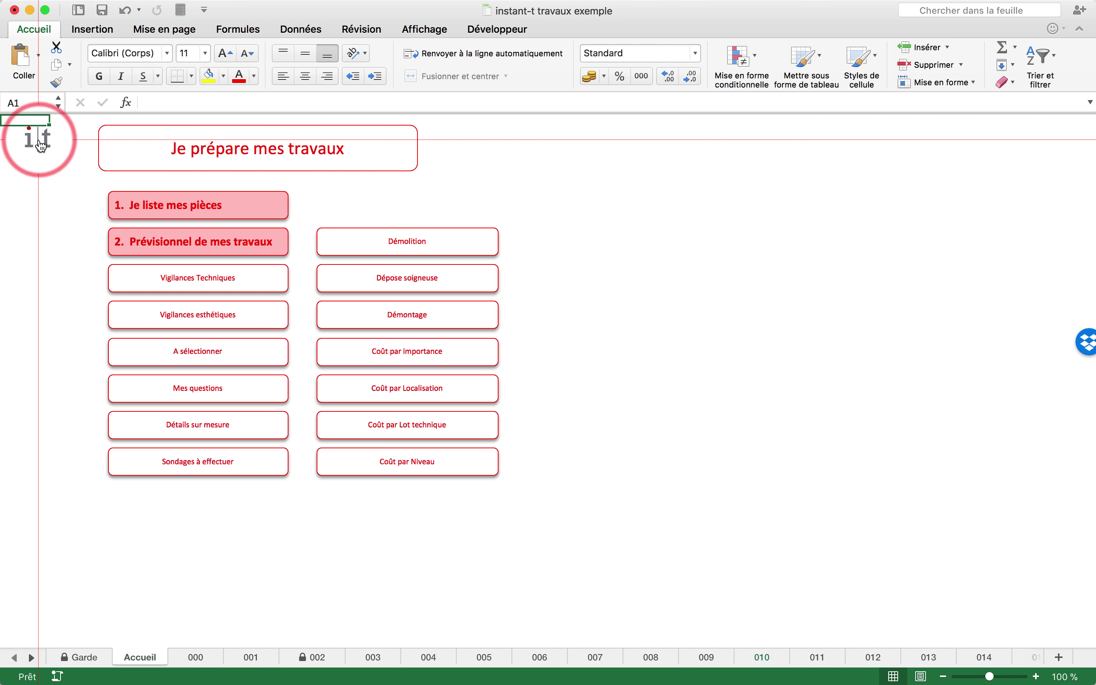
{"action": "left_click", "coordinate": [212, 242]}
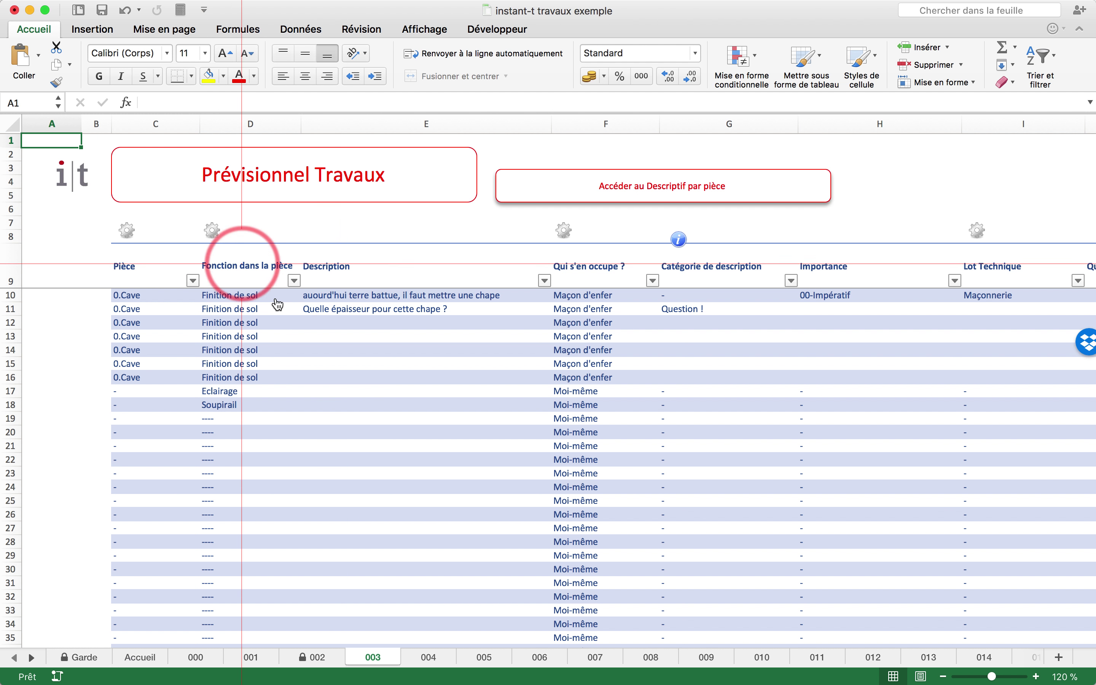
{"action": "left_click", "coordinate": [325, 405]}
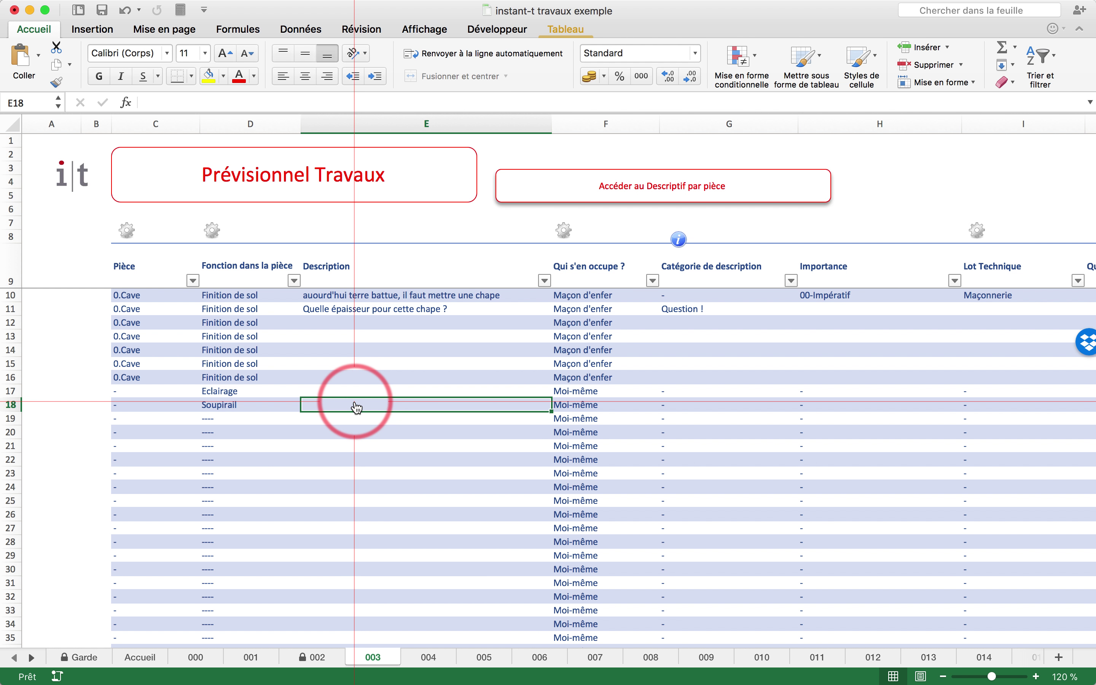
{"action": "type", "text": "peut-on démonter le soupirail sans abîmer l'entourage extérieur"}
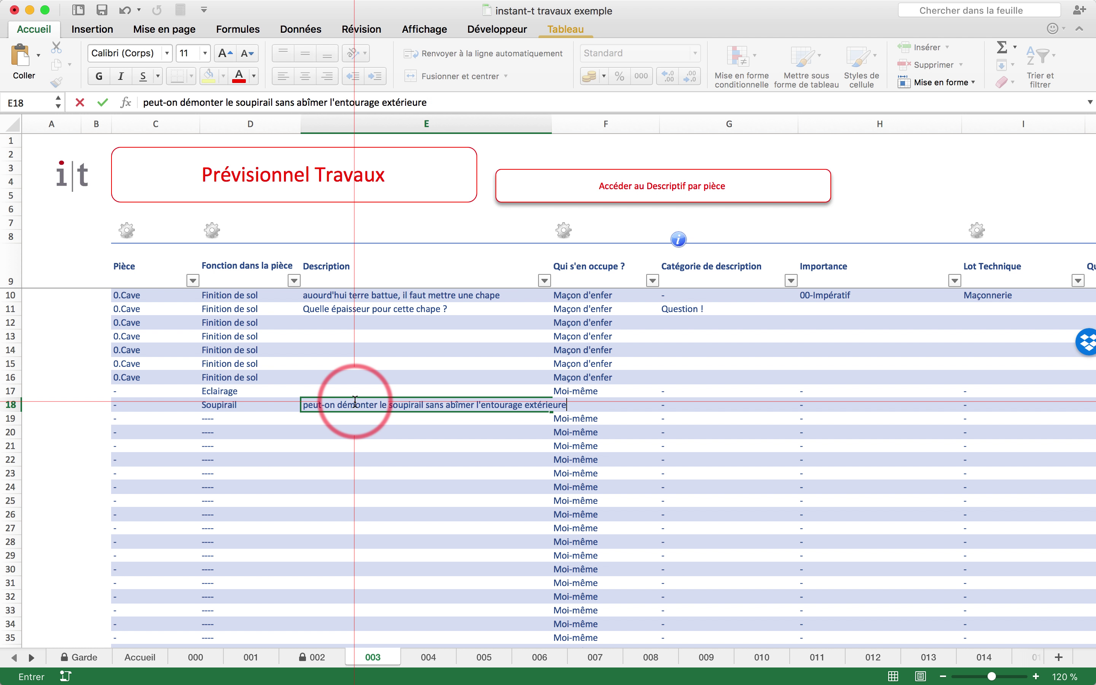
{"action": "key", "text": "Return"}
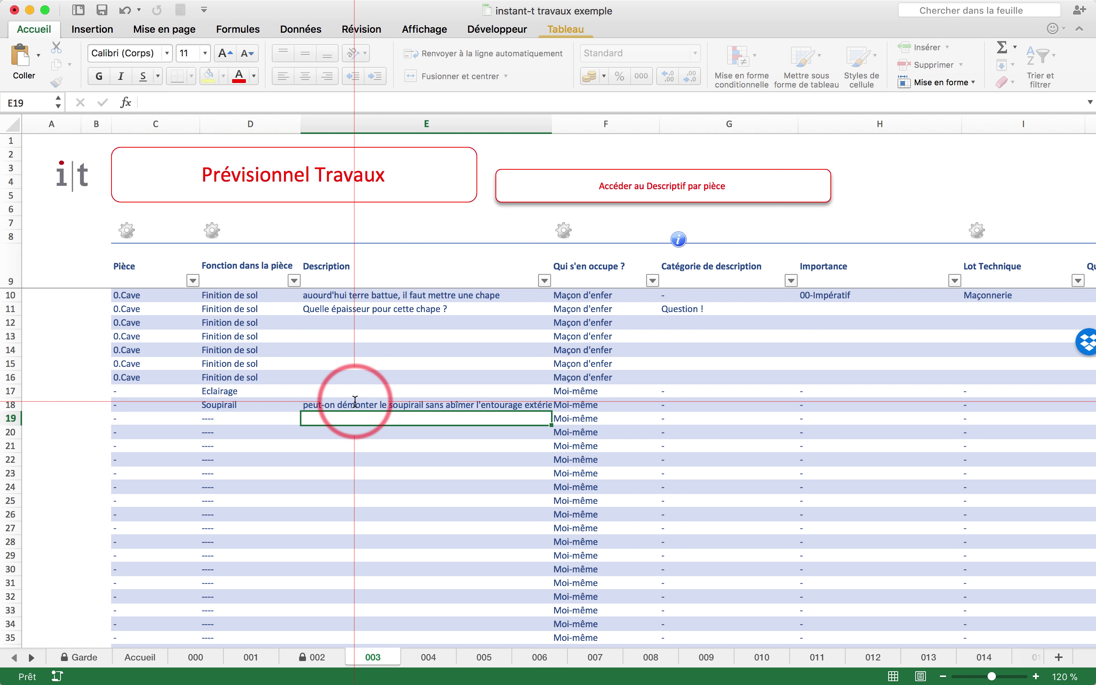
{"action": "left_click", "coordinate": [355, 403]}
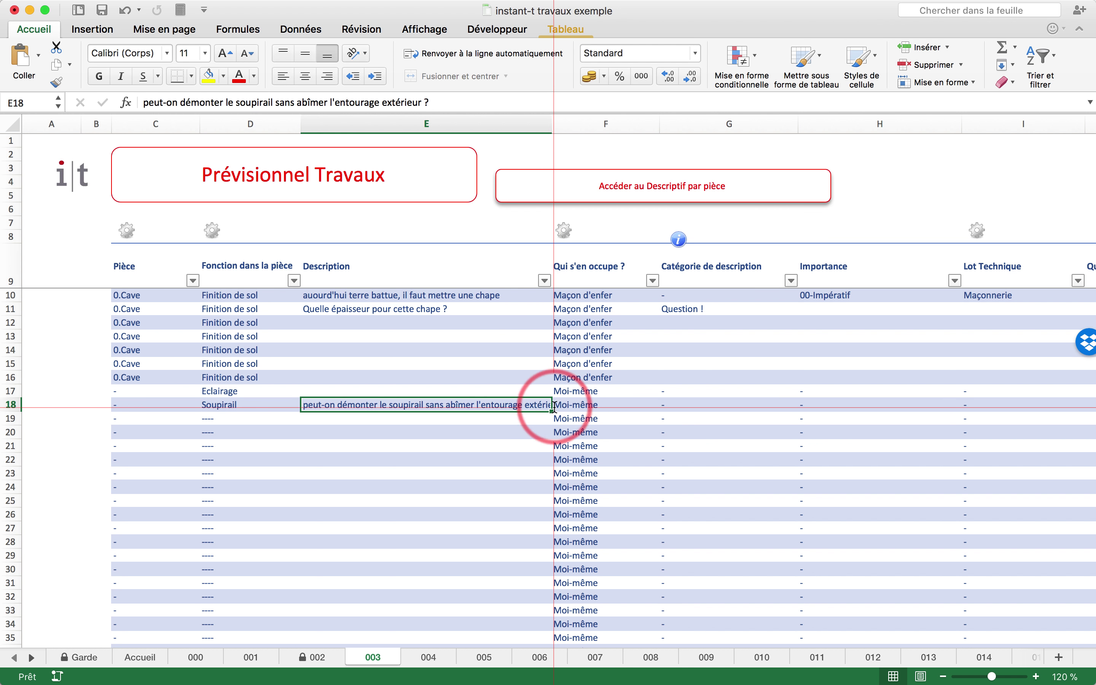
Step: Set the description category of the Soupirail row to "Question !"
{"action": "left_click", "coordinate": [702, 405]}
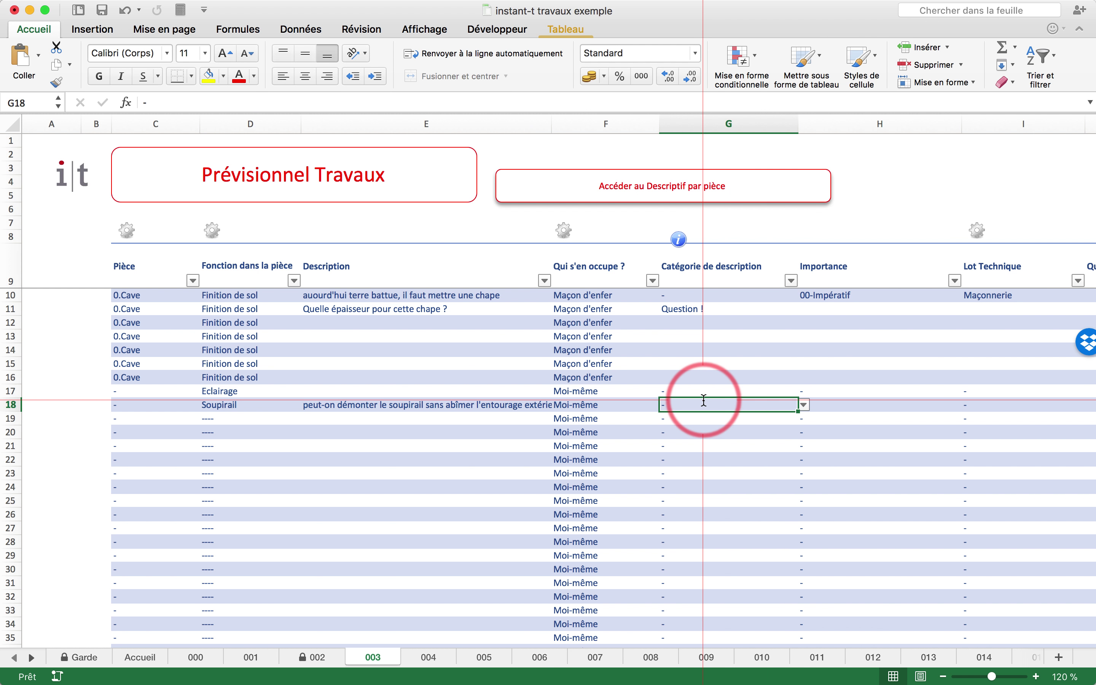
{"action": "left_click", "coordinate": [806, 405]}
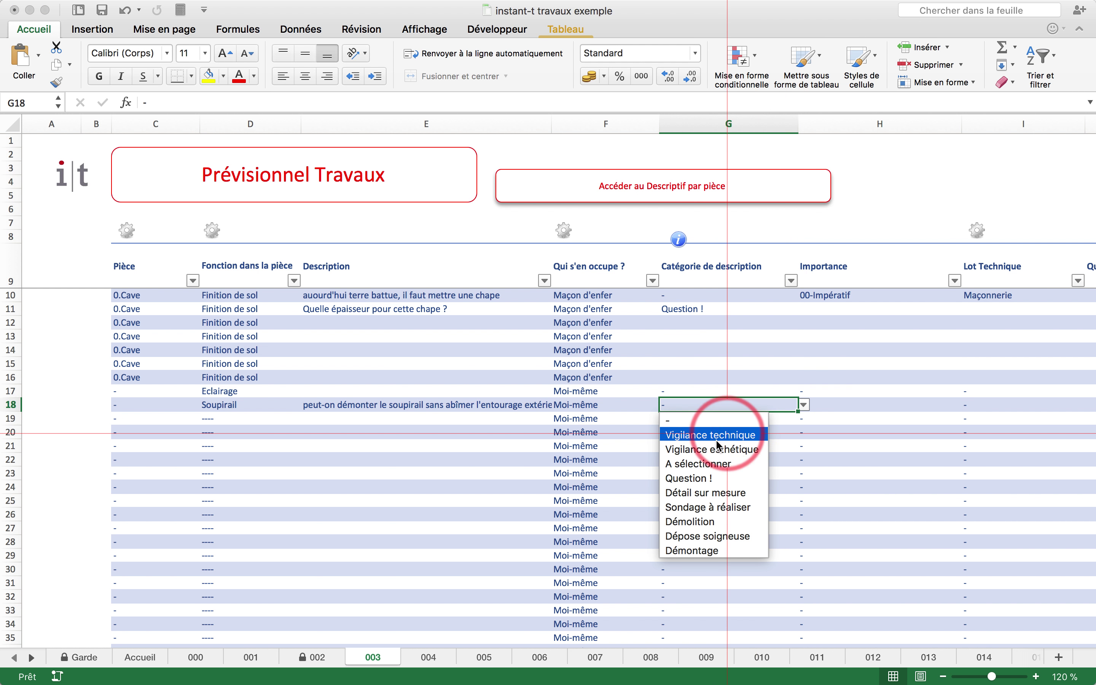
{"action": "left_click", "coordinate": [692, 481]}
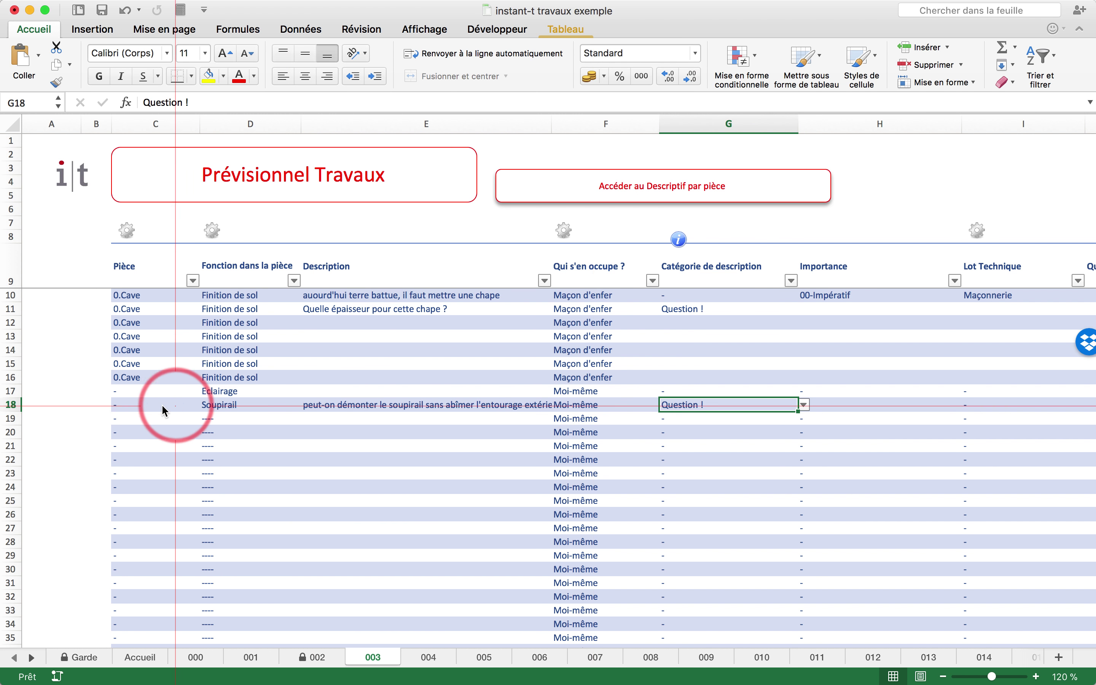
Step: Assign the room "0.Cave" to the Eclairage and Soupirail rows, rows 17 and 18
{"action": "left_click", "coordinate": [151, 402]}
{"action": "left_click", "coordinate": [205, 404]}
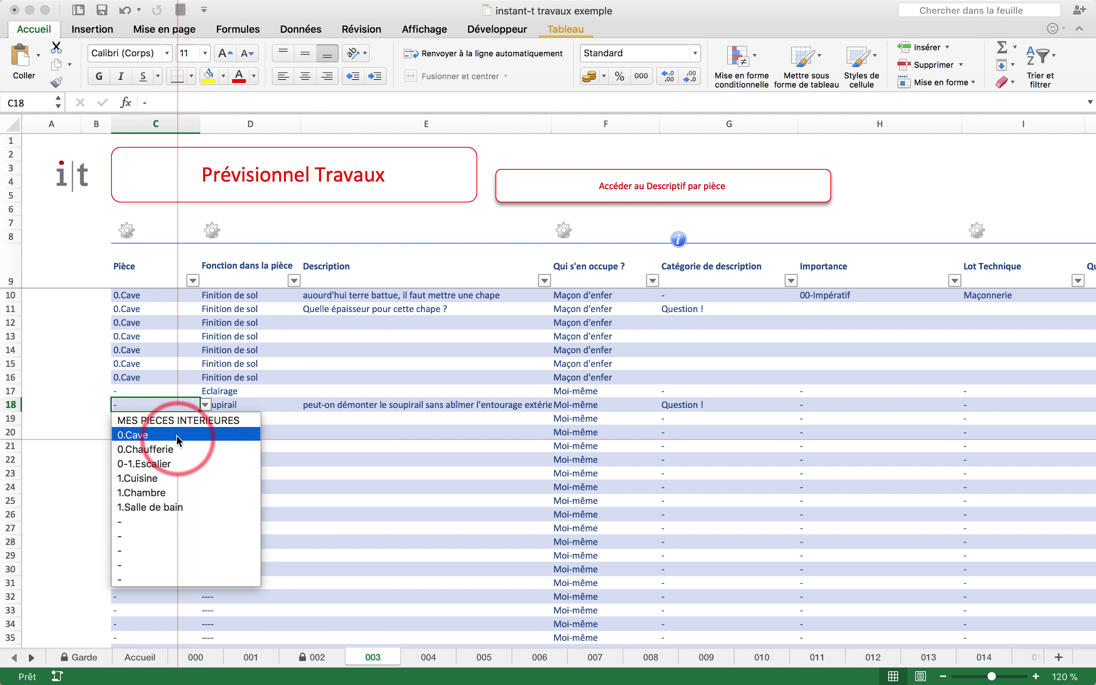
{"action": "left_click", "coordinate": [138, 430]}
{"action": "left_click", "coordinate": [167, 377]}
{"action": "left_click_drag", "start_coordinate": [196, 383], "coordinate": [197, 409]}
{"action": "left_click", "coordinate": [285, 405]}
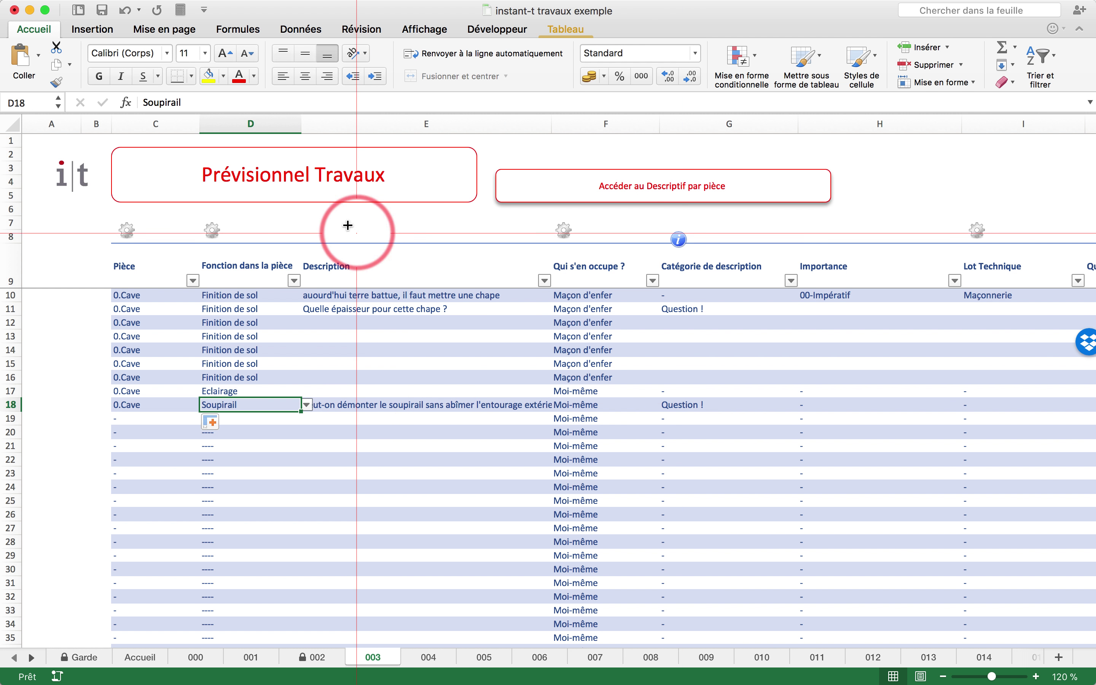
Step: Go back to the Mes questions summary and refresh it to include the Soupirail question
{"action": "left_click", "coordinate": [50, 191]}
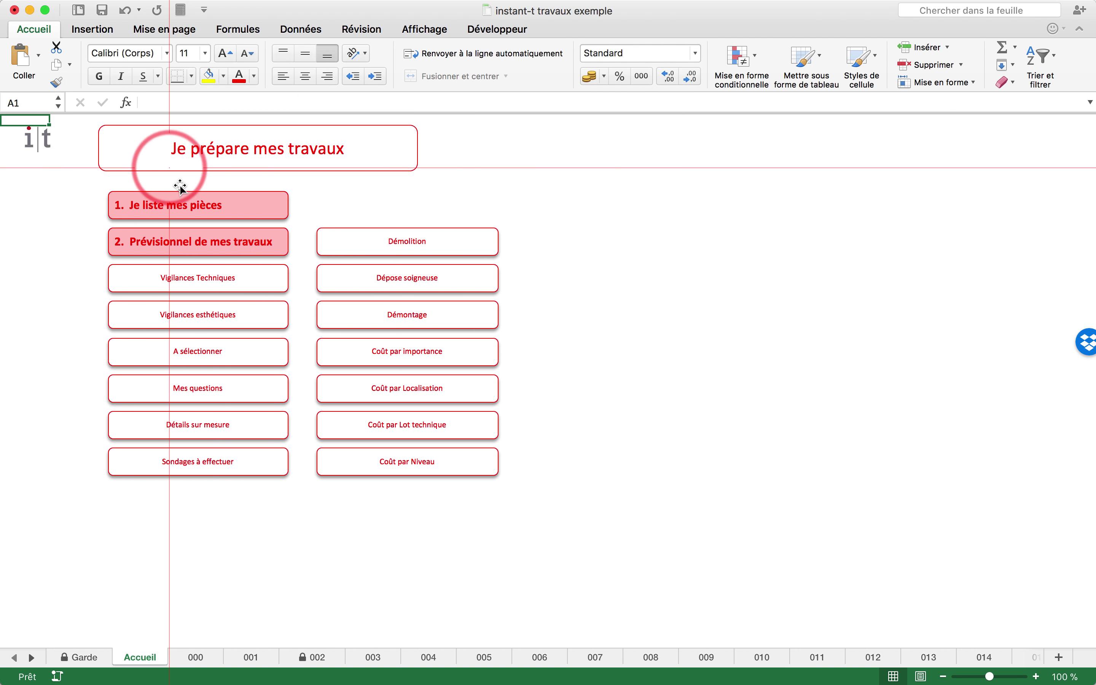
{"action": "left_click", "coordinate": [202, 385]}
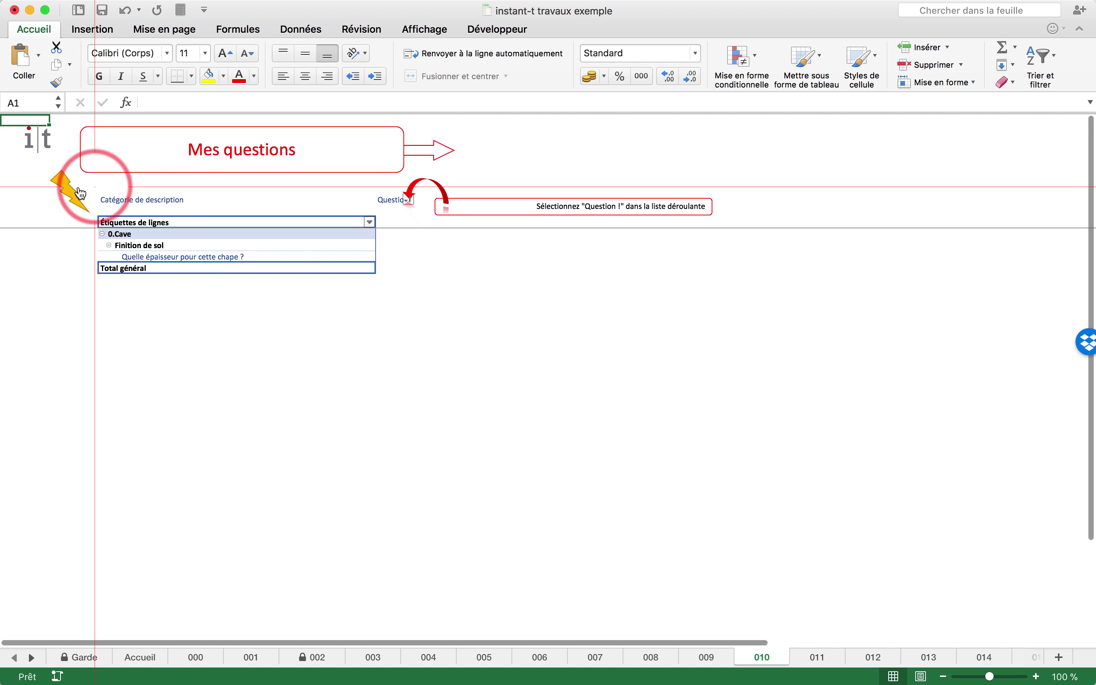
{"action": "left_click", "coordinate": [63, 194]}
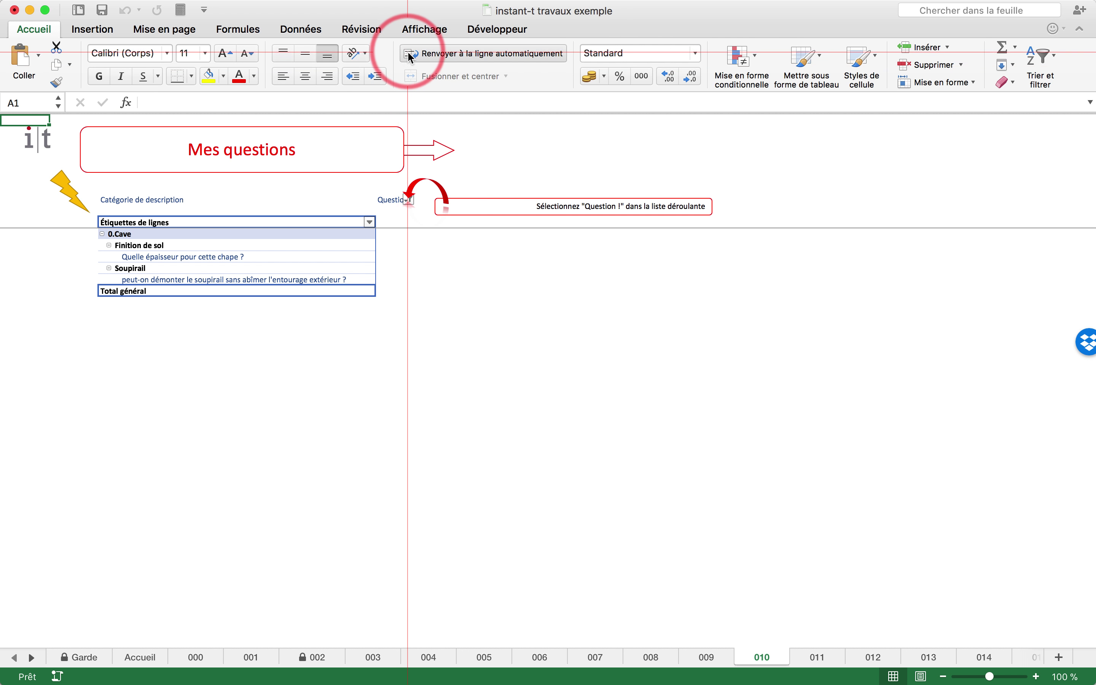
Step: Return to the Prévisionnel Travaux table and review the description categories offered for row 11
{"action": "left_click", "coordinate": [441, 155]}
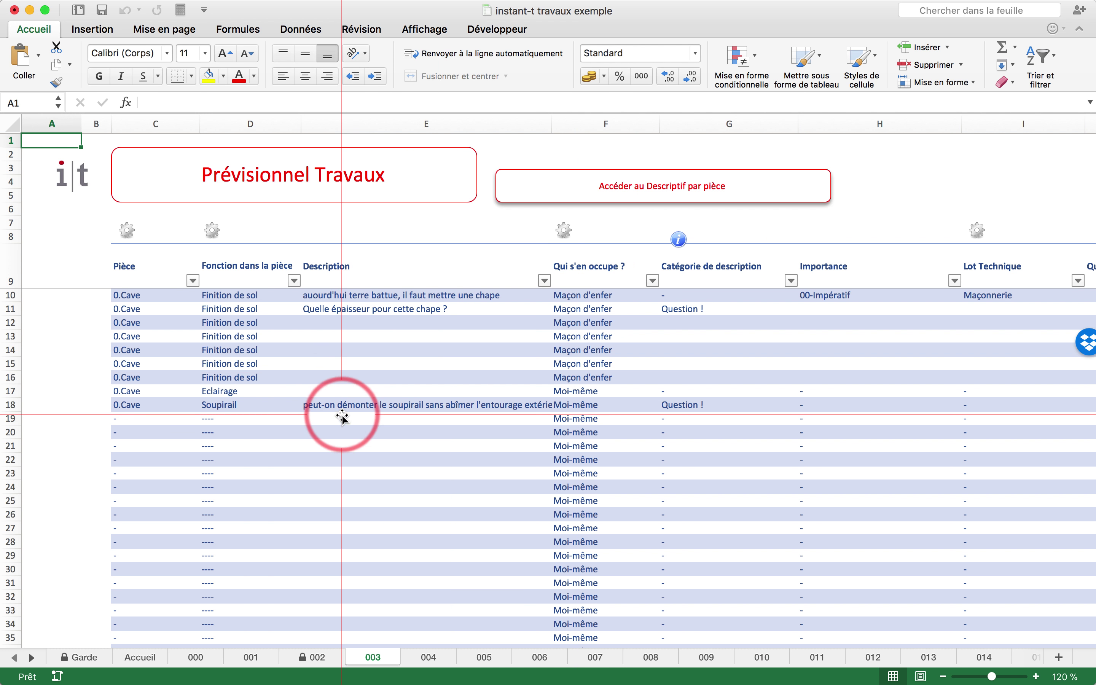
{"action": "left_click", "coordinate": [734, 312]}
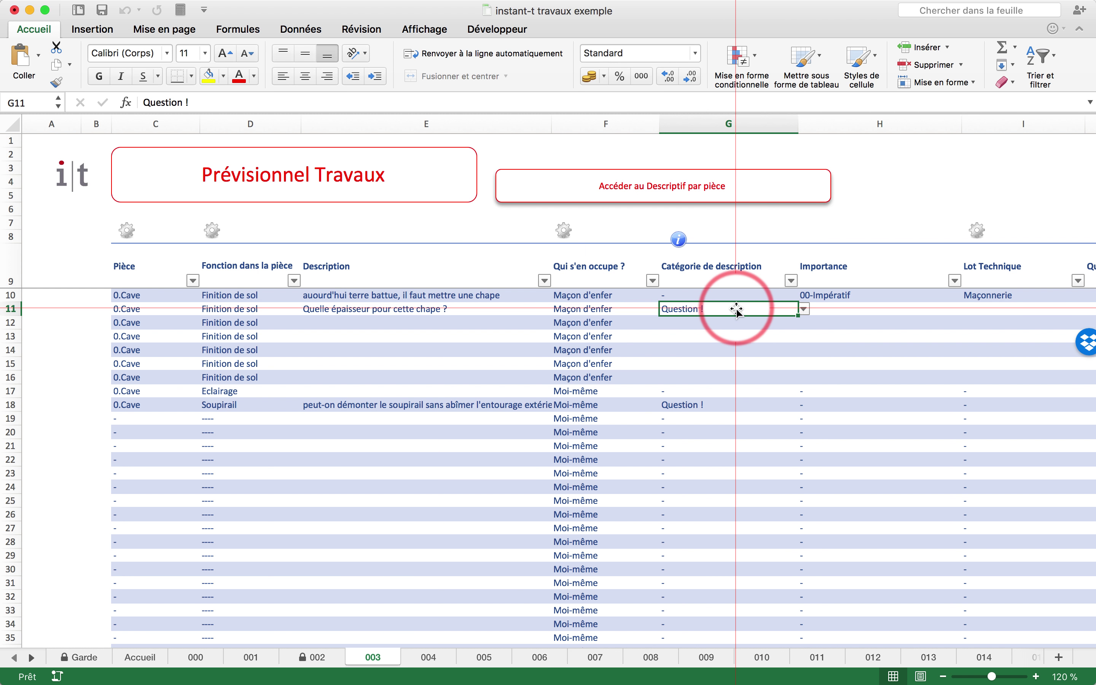
{"action": "left_click", "coordinate": [804, 310]}
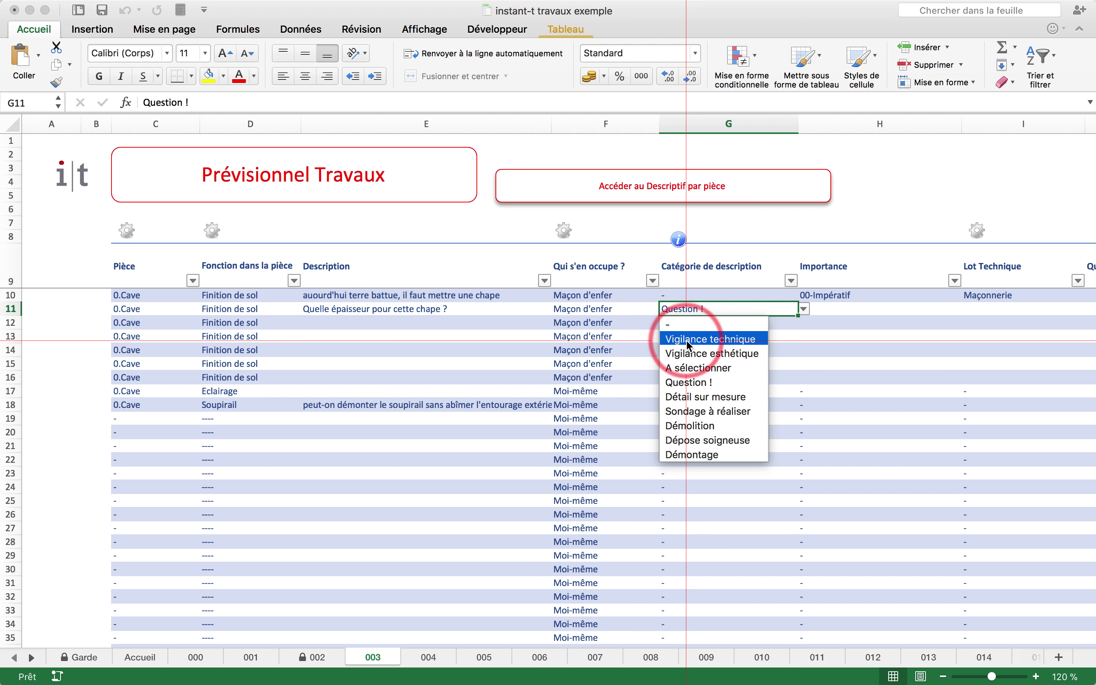
{"action": "left_click", "coordinate": [466, 348]}
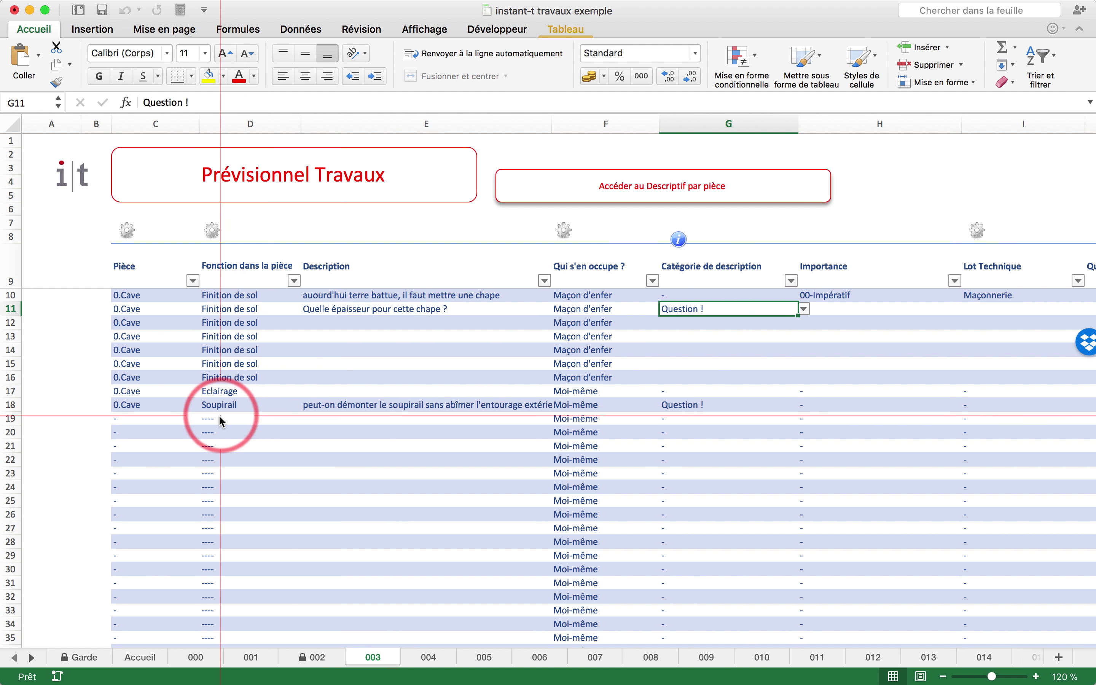
Step: Copy the room "0.Cave" and function "Soupirail" from row 18 down to row 19
{"action": "left_click_drag", "start_coordinate": [134, 404], "coordinate": [204, 405]}
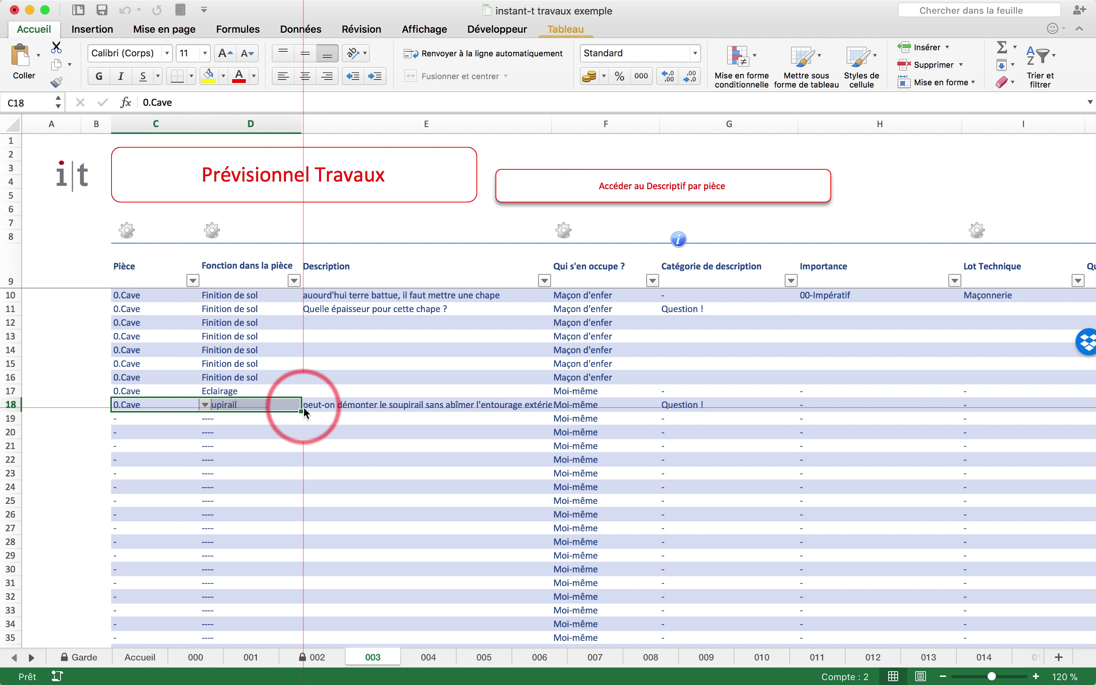
{"action": "left_click_drag", "start_coordinate": [298, 411], "coordinate": [300, 421]}
Step: Enter the description "Surtout ne pas abîmer l'IPN qui sert de linteau à l'extérieur" in row 19 and set its category to "Vigilance esthétique"
{"action": "left_click", "coordinate": [328, 419]}
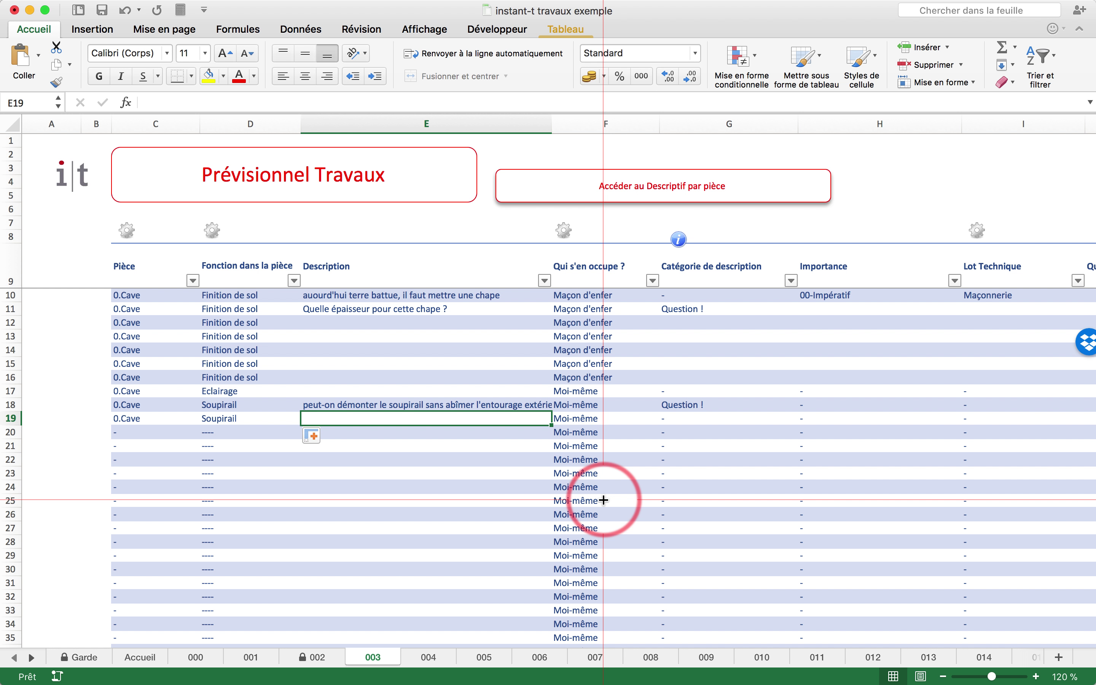
{"action": "type", "text": "Surtout ne pas abîmer l'IPN qui sert de linteau à l'extérieur"}
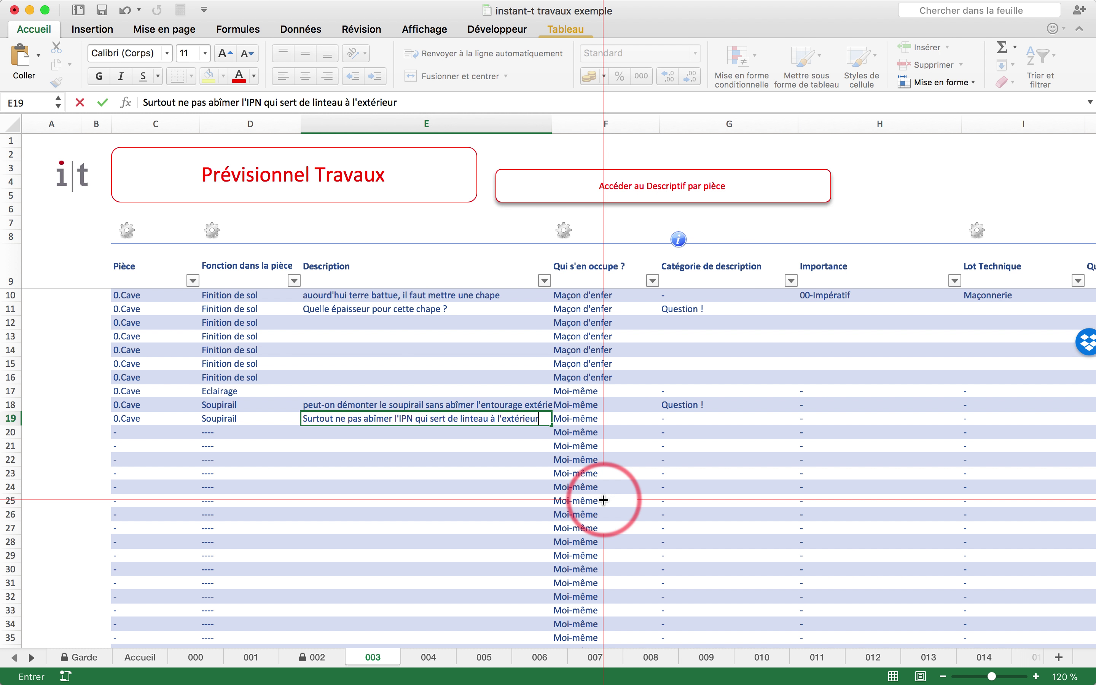
{"action": "key", "text": "Tab"}
{"action": "key", "text": "Tab"}
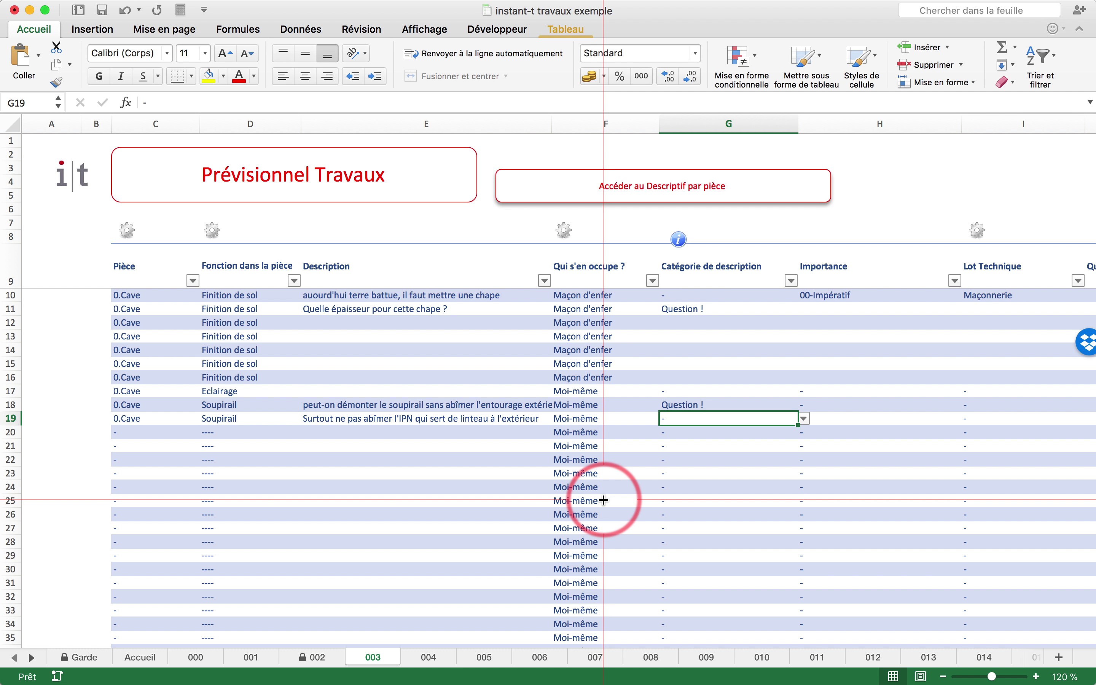
{"action": "left_click", "coordinate": [804, 418]}
{"action": "left_click", "coordinate": [720, 463]}
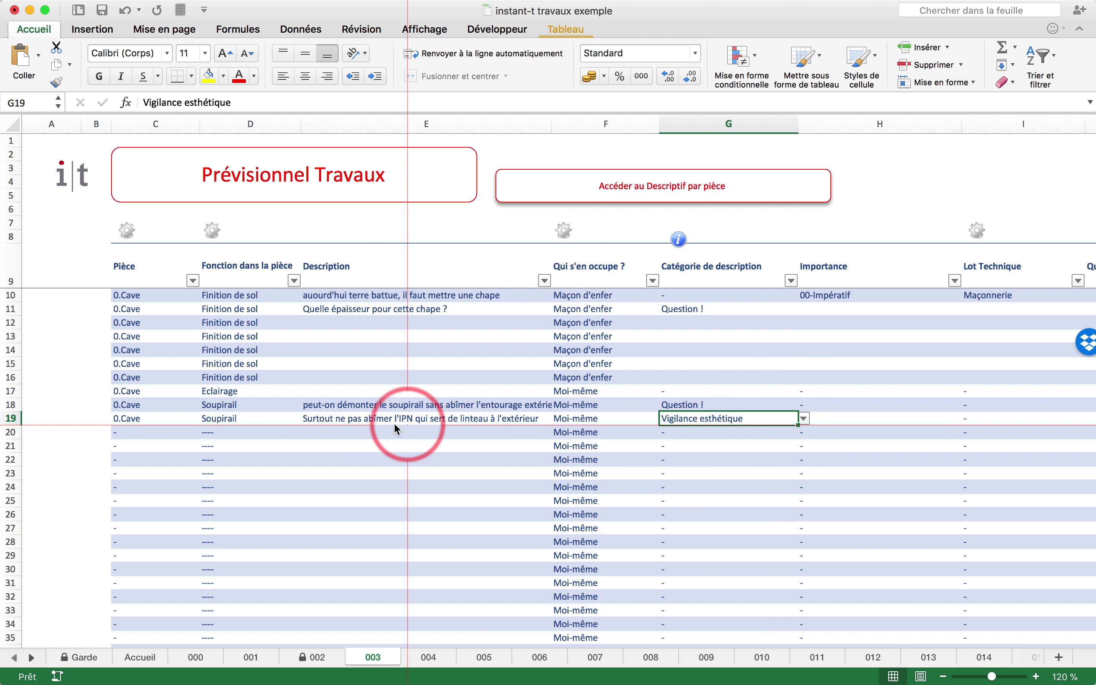
Step: Enter the description "Fisure dans le tableau" in row 20 and set its description category to "Vigilance technique"
{"action": "left_click", "coordinate": [354, 433]}
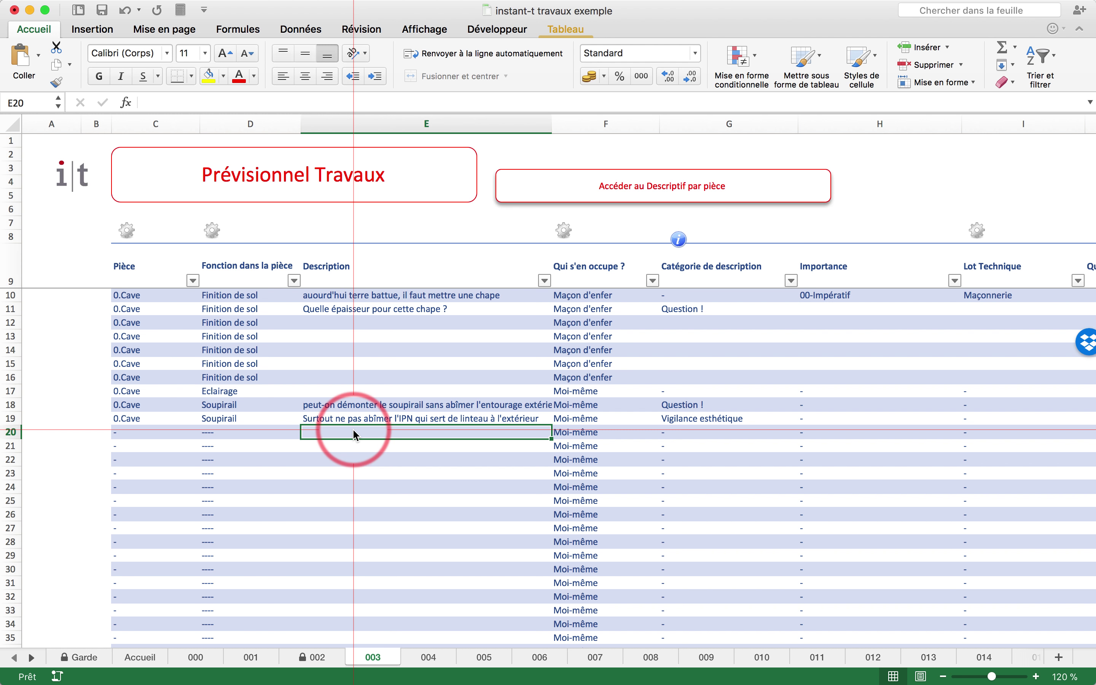
{"action": "type", "text": "Fi"}
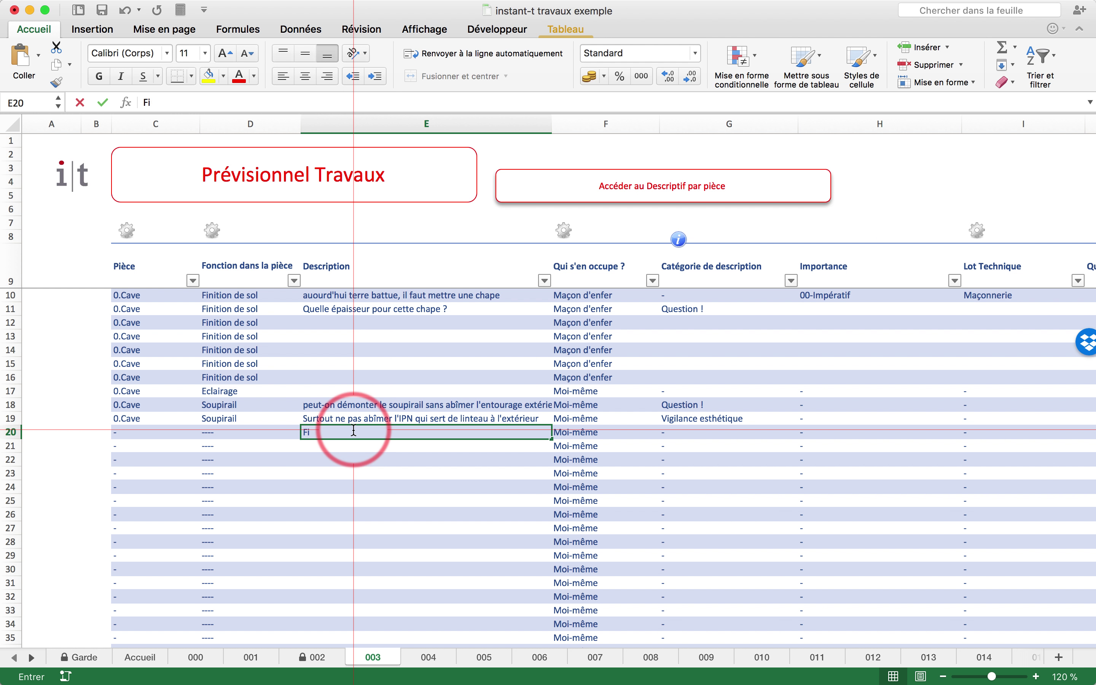
{"action": "type", "text": "sure dans l"}
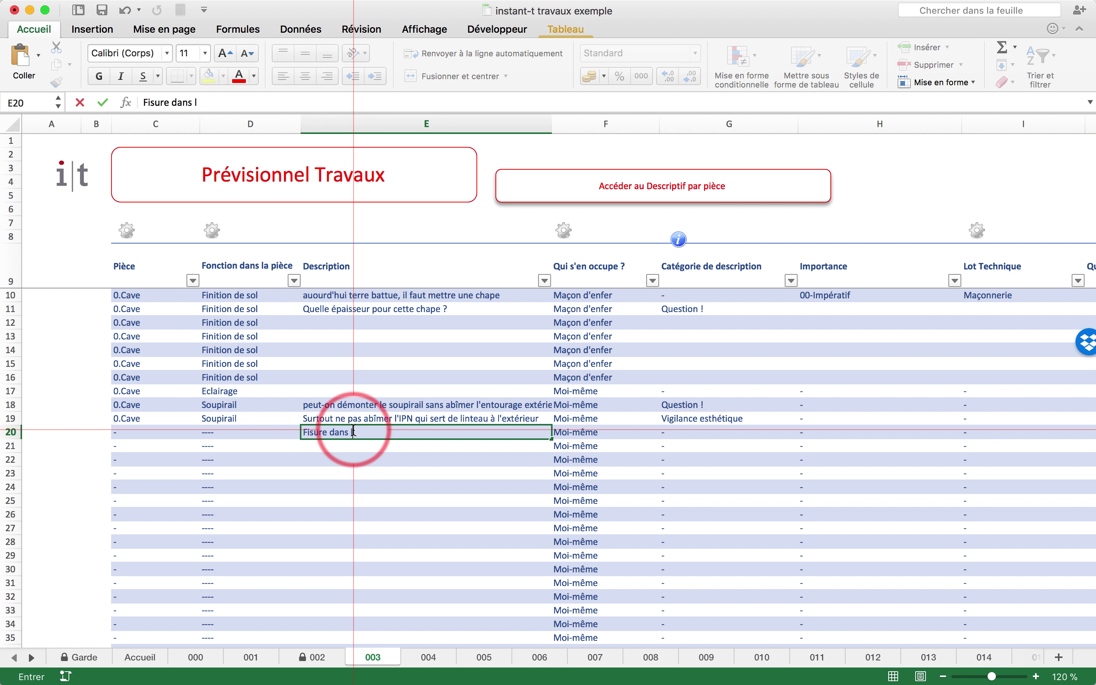
{"action": "key", "text": "Tab"}
{"action": "key", "text": "Tab"}
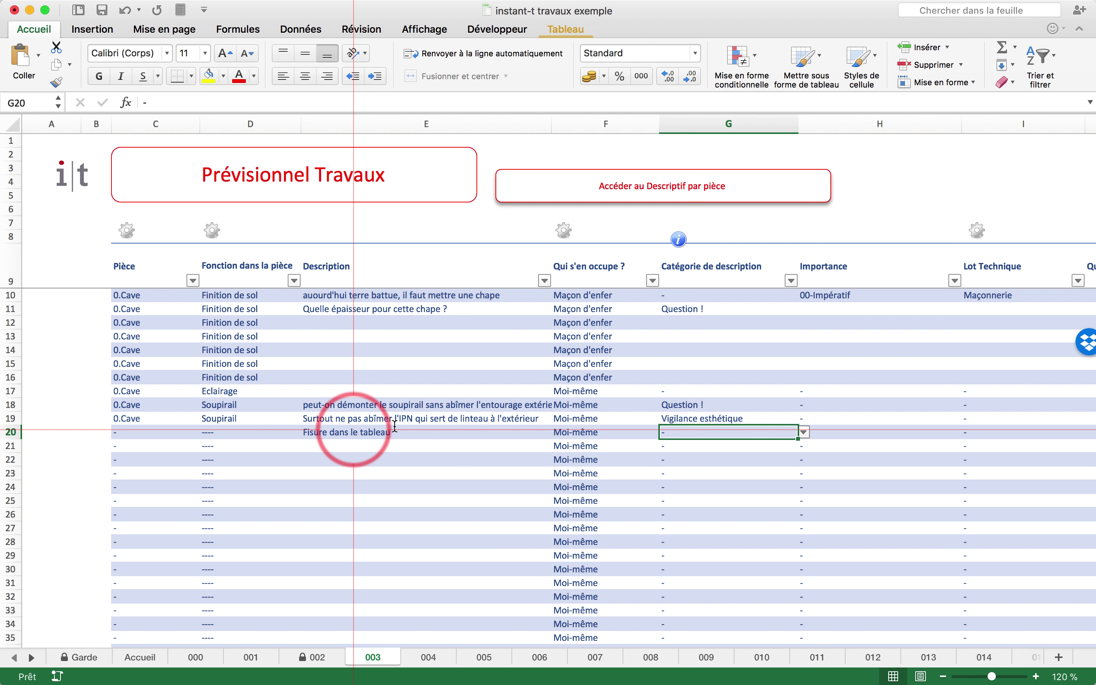
{"action": "left_click", "coordinate": [804, 432]}
{"action": "left_click", "coordinate": [711, 460]}
Step: Copy the room "0.Cave" and function "Soupirail" from row 19 down to row 20, and return to the Accueil sheet
{"action": "left_click_drag", "start_coordinate": [180, 416], "coordinate": [300, 435]}
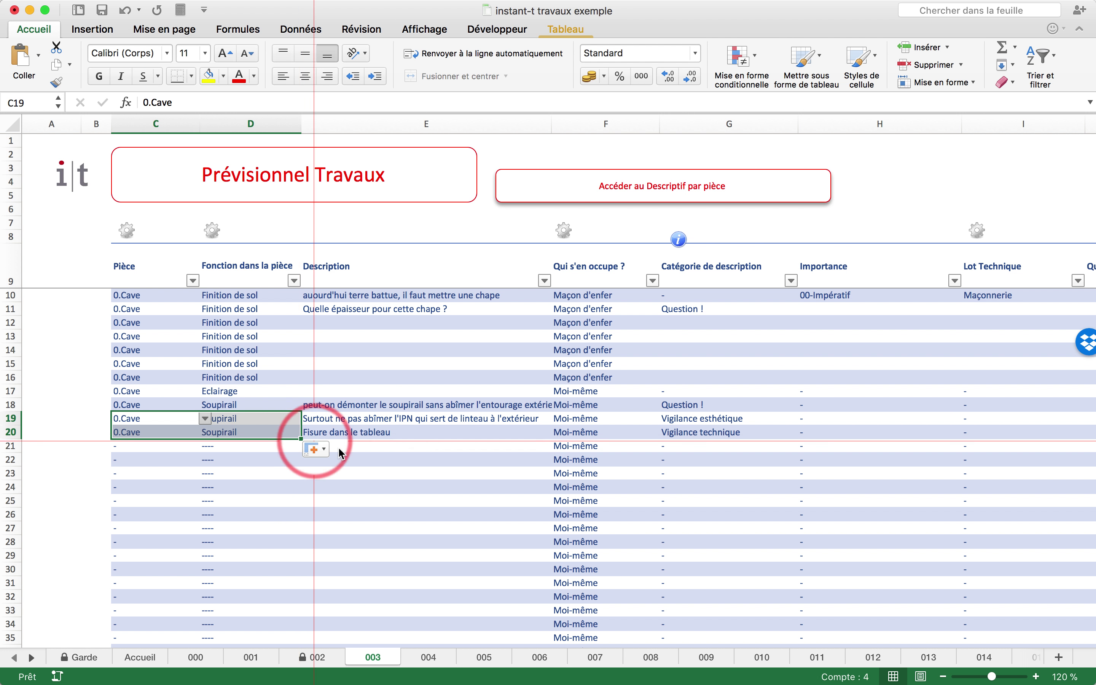
{"action": "left_click", "coordinate": [375, 437]}
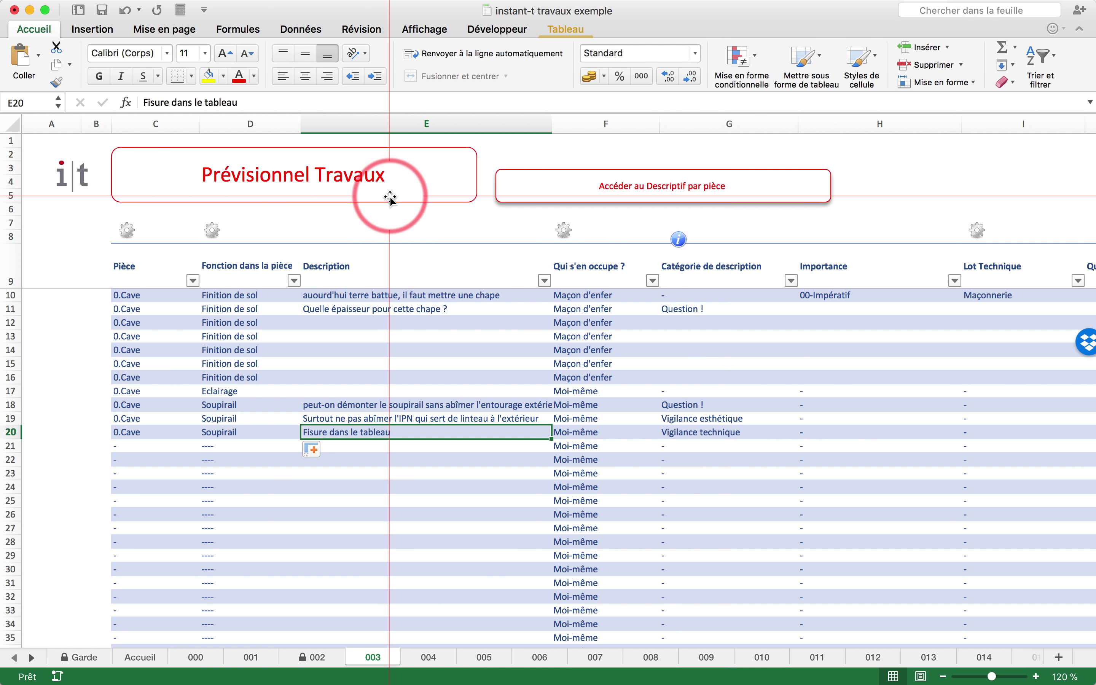
{"action": "left_click", "coordinate": [68, 173]}
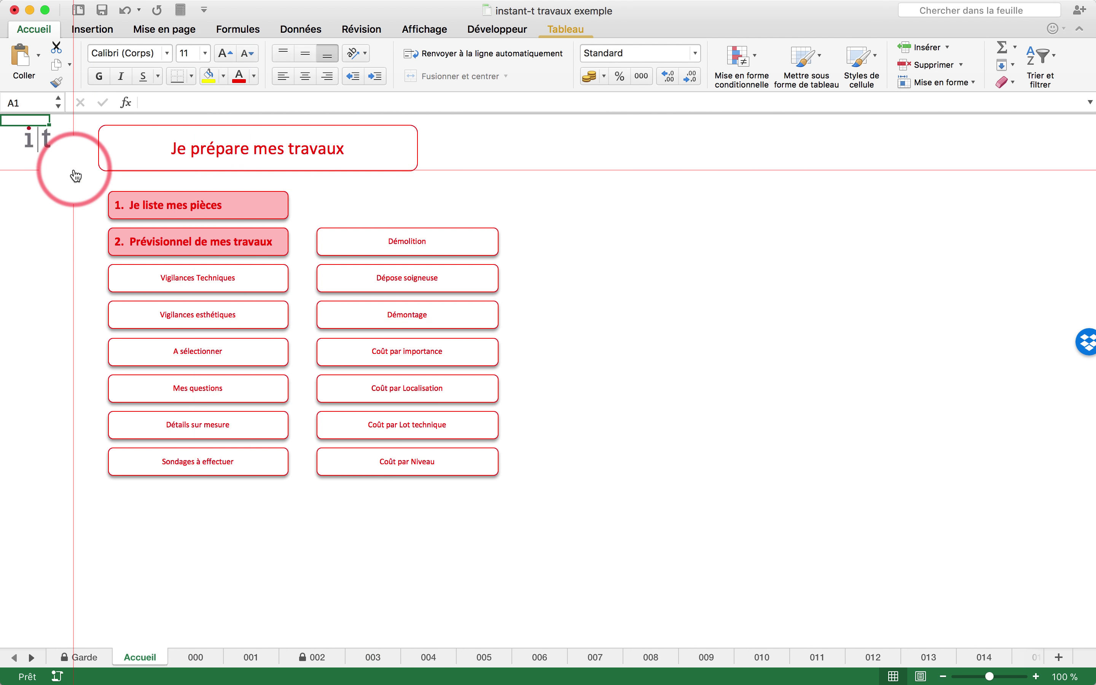
Step: Refresh the Vigilances esthétiques summary and filter its description category to "Vigilance esthétique" only, excluding "(vide)"
{"action": "left_click", "coordinate": [199, 317]}
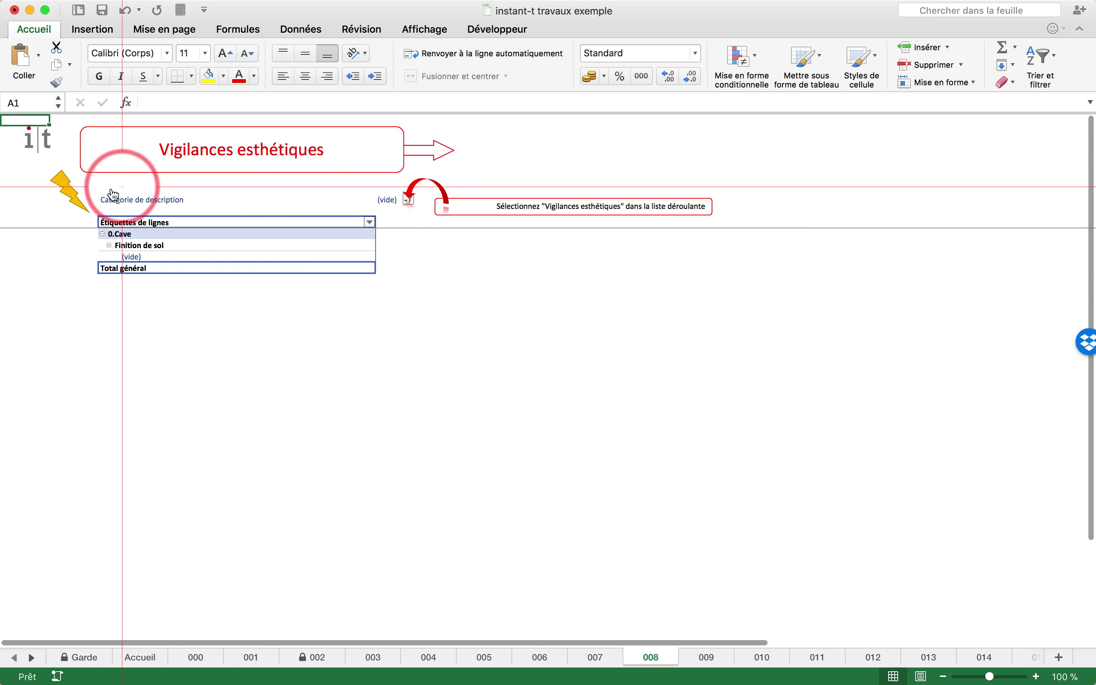
{"action": "left_click", "coordinate": [73, 196]}
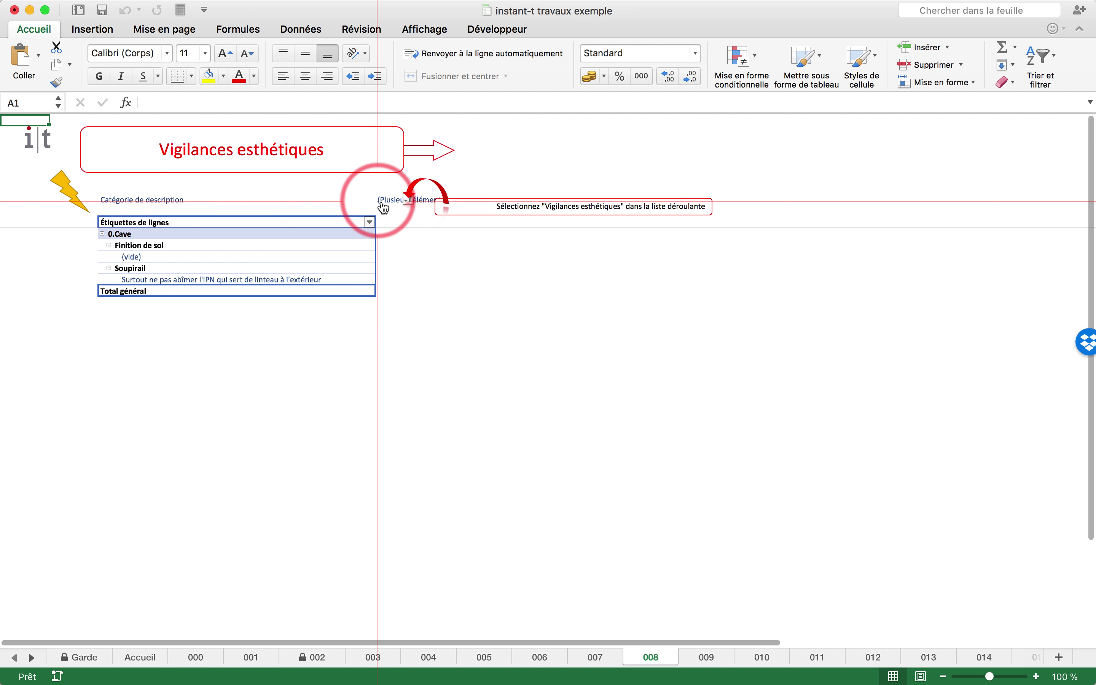
{"action": "left_click", "coordinate": [408, 200]}
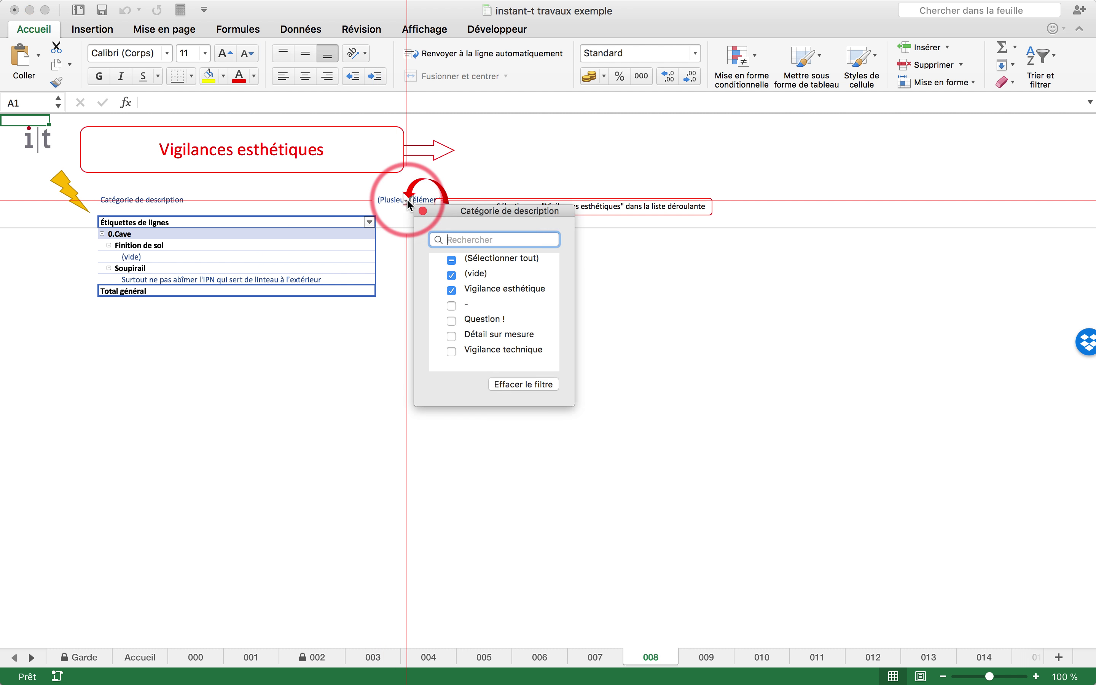
{"action": "left_click", "coordinate": [452, 275]}
{"action": "left_click", "coordinate": [686, 351]}
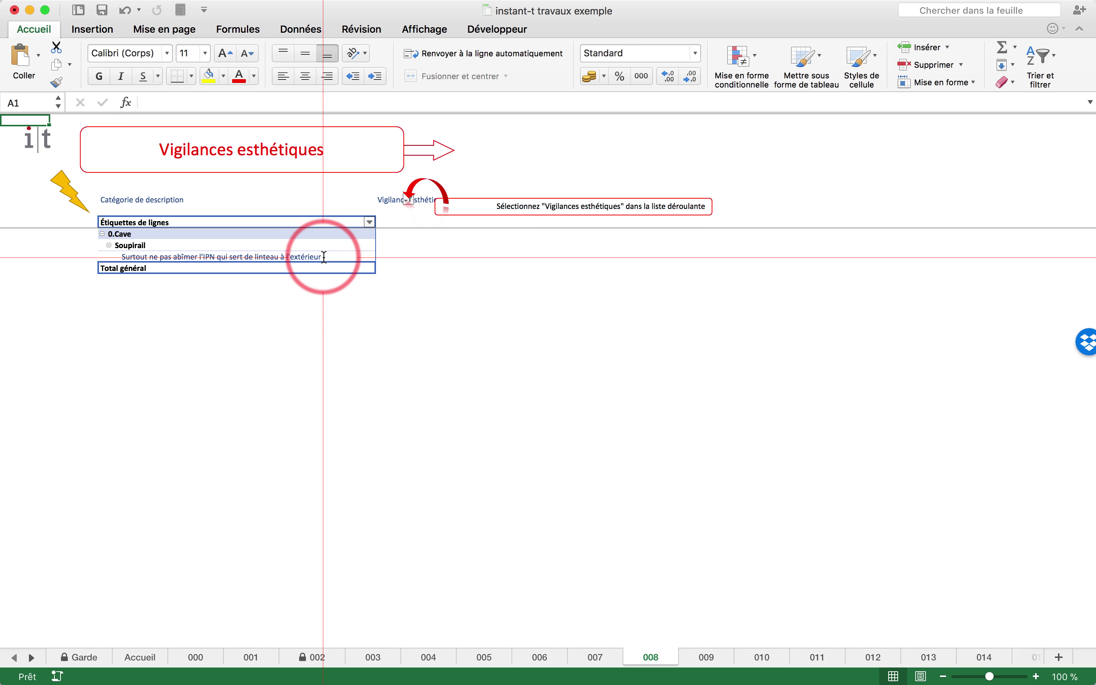
Step: Filter the Vigilances techniques summary to the description category "Vigilance technique" only and refresh it
{"action": "left_click", "coordinate": [38, 142]}
{"action": "left_click", "coordinate": [178, 278]}
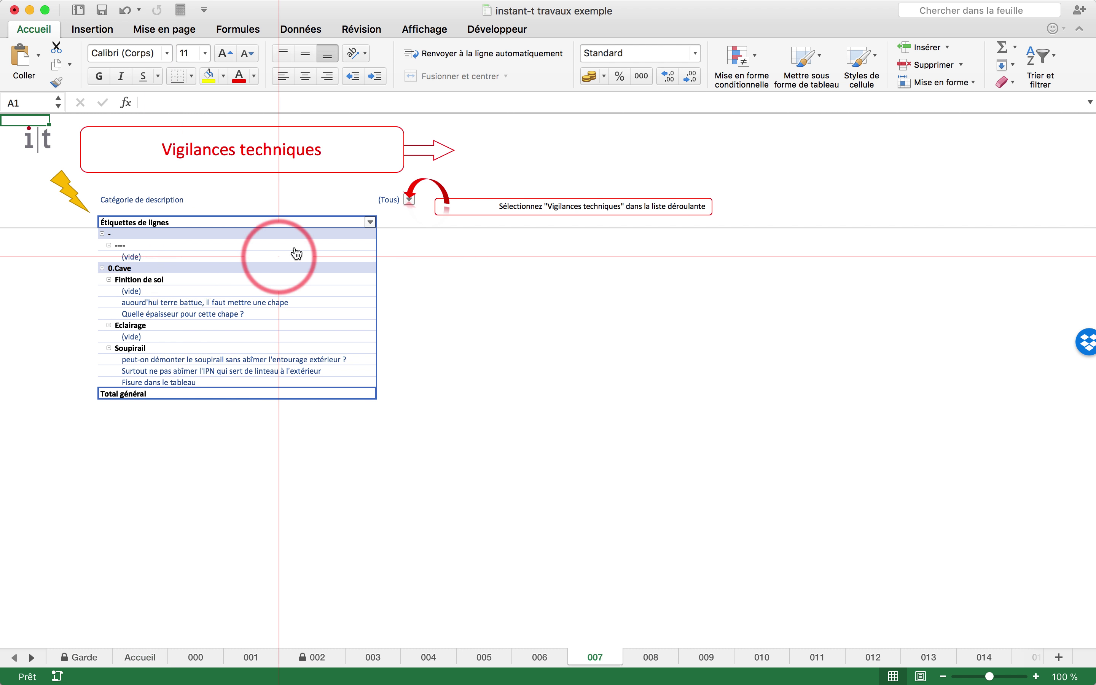
{"action": "left_click", "coordinate": [410, 199]}
{"action": "left_click", "coordinate": [452, 260]}
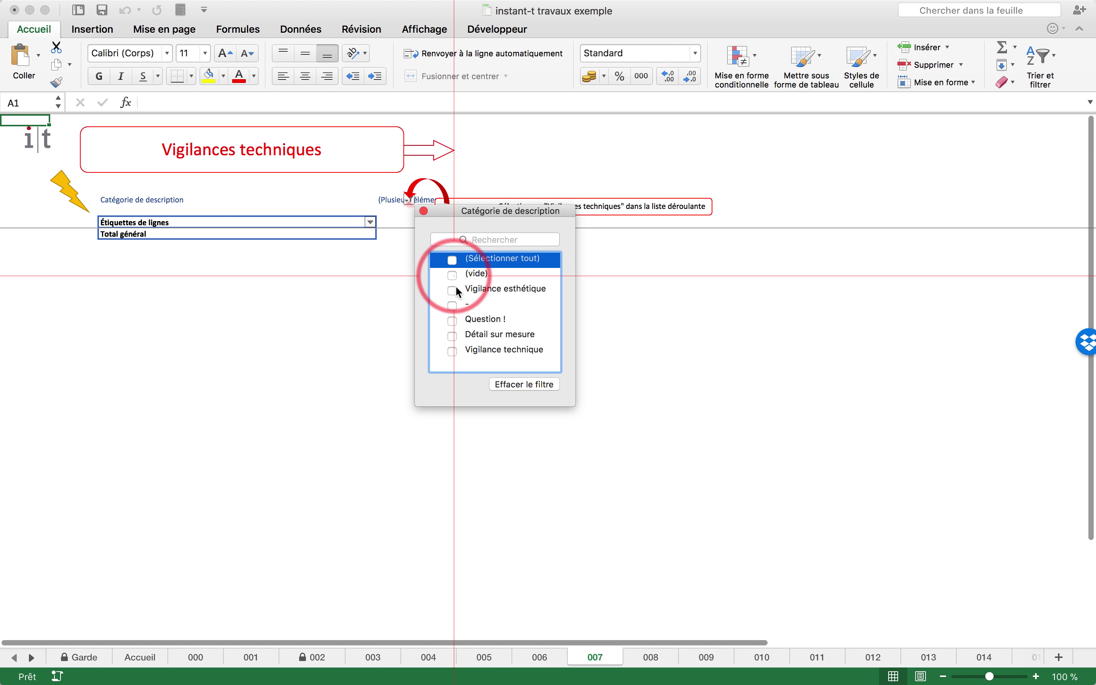
{"action": "left_click", "coordinate": [452, 350]}
{"action": "left_click", "coordinate": [290, 301]}
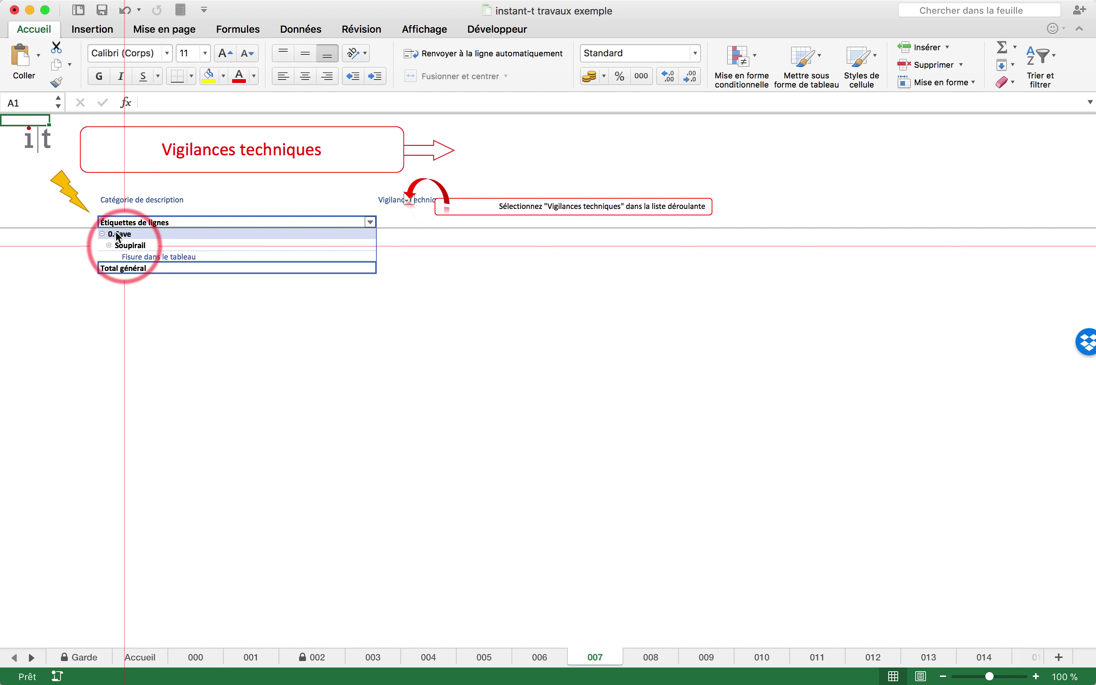
{"action": "left_click", "coordinate": [73, 188]}
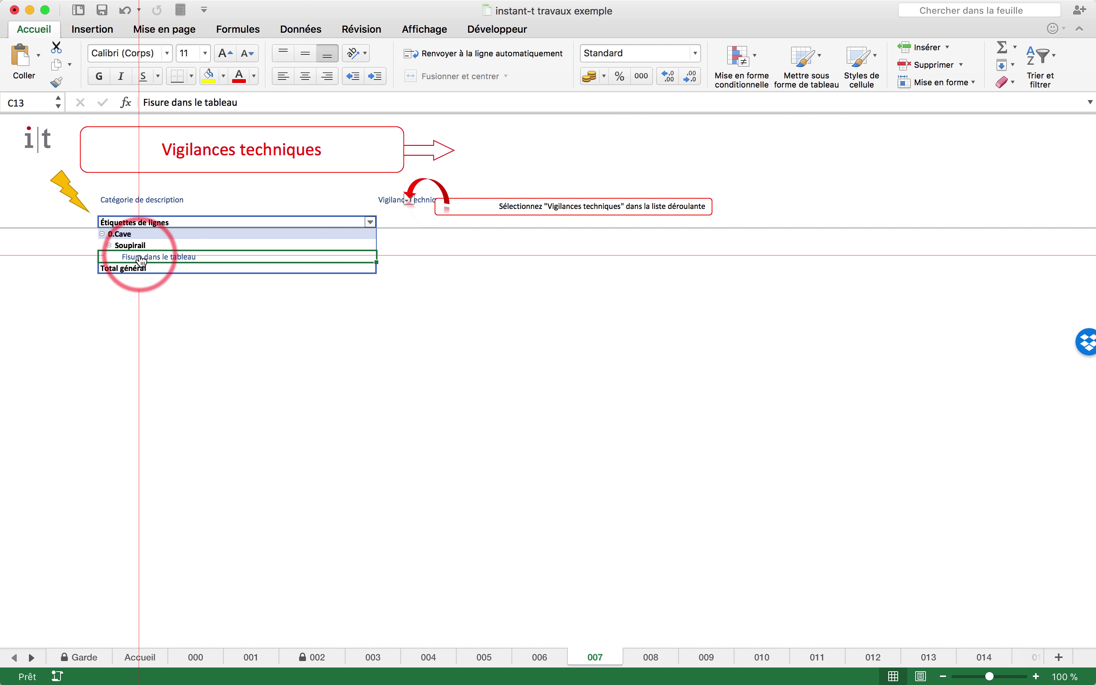
Step: In the Prévisionnel Travaux table, correct the description in row 20 to "Fissure dans le tableau"
{"action": "left_click", "coordinate": [416, 174]}
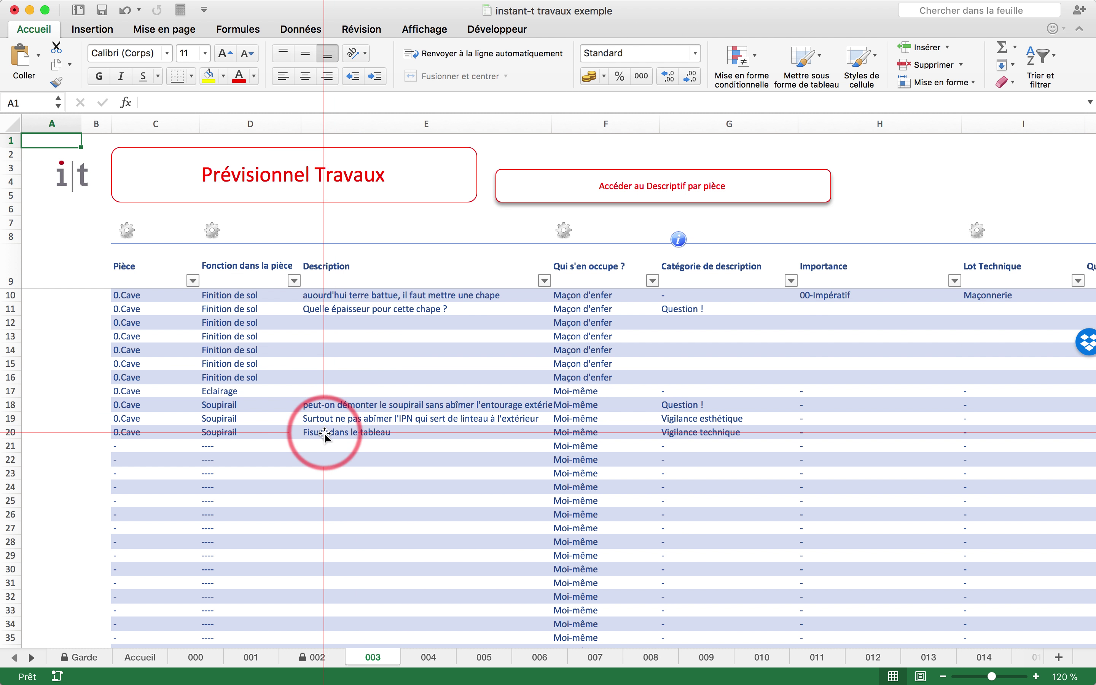
{"action": "left_click", "coordinate": [324, 433]}
{"action": "left_click", "coordinate": [154, 103]}
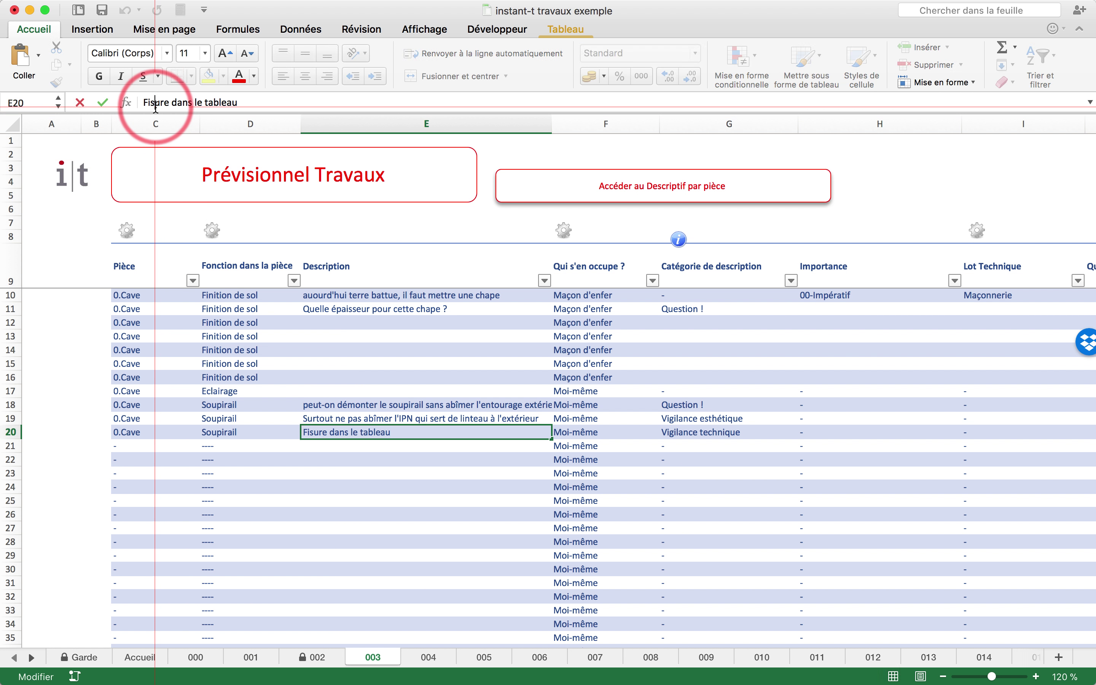
{"action": "left_click", "coordinate": [362, 447]}
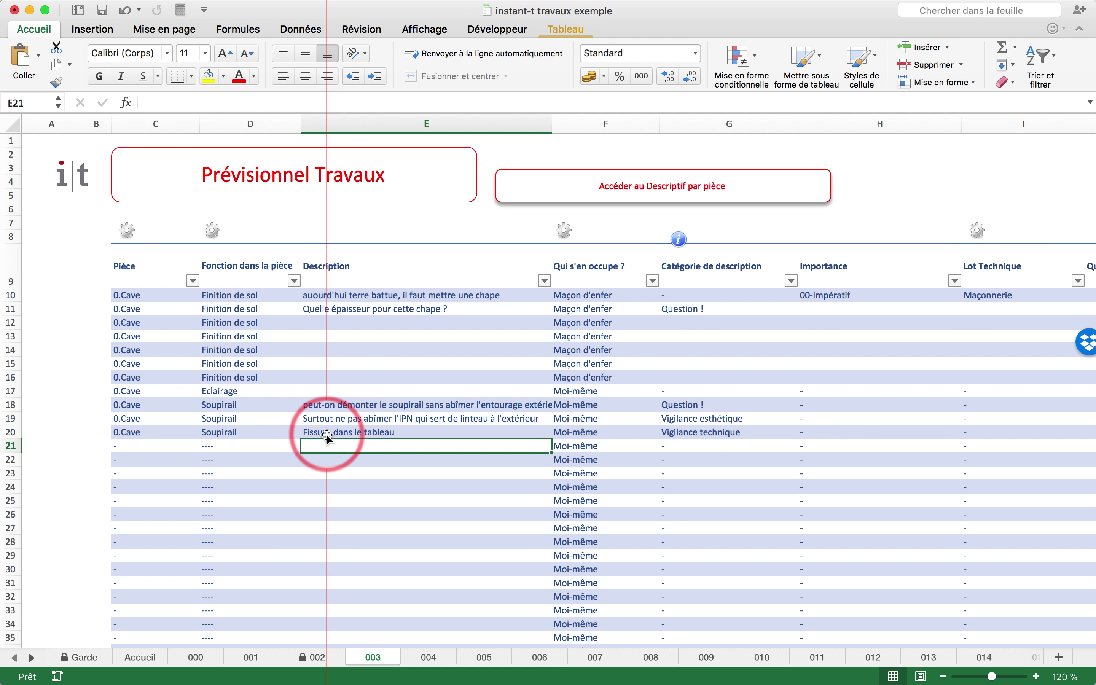
Step: Return to the Vigilances techniques summary through the Accueil sheet and refresh it with the corrected description
{"action": "left_click", "coordinate": [191, 270]}
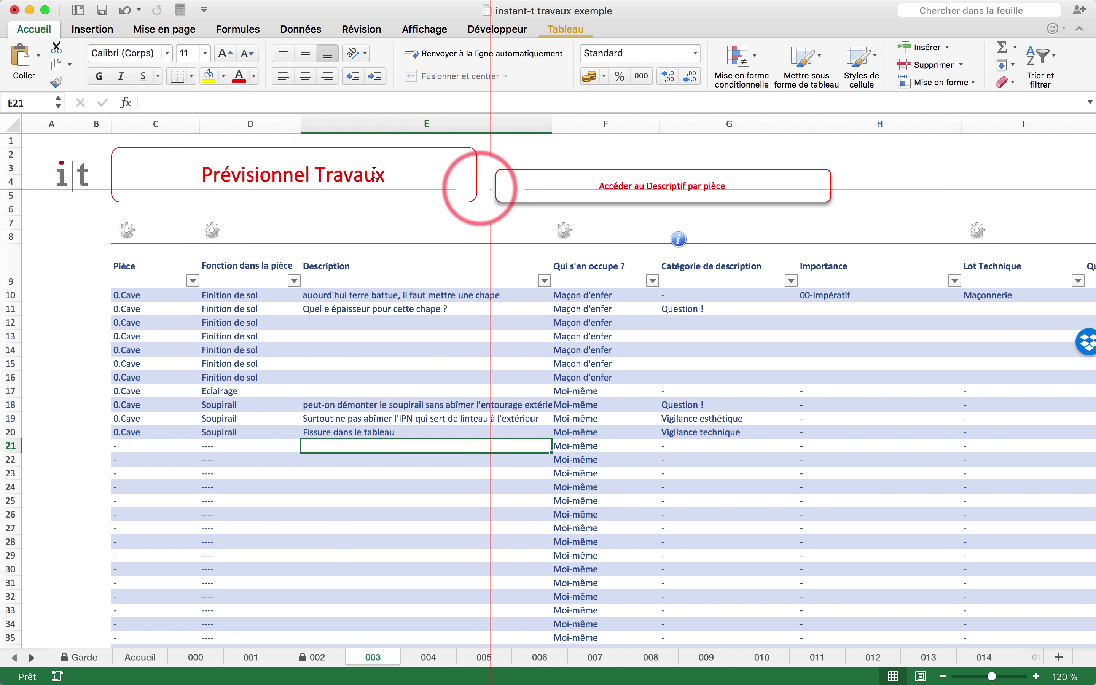
{"action": "left_click", "coordinate": [76, 177]}
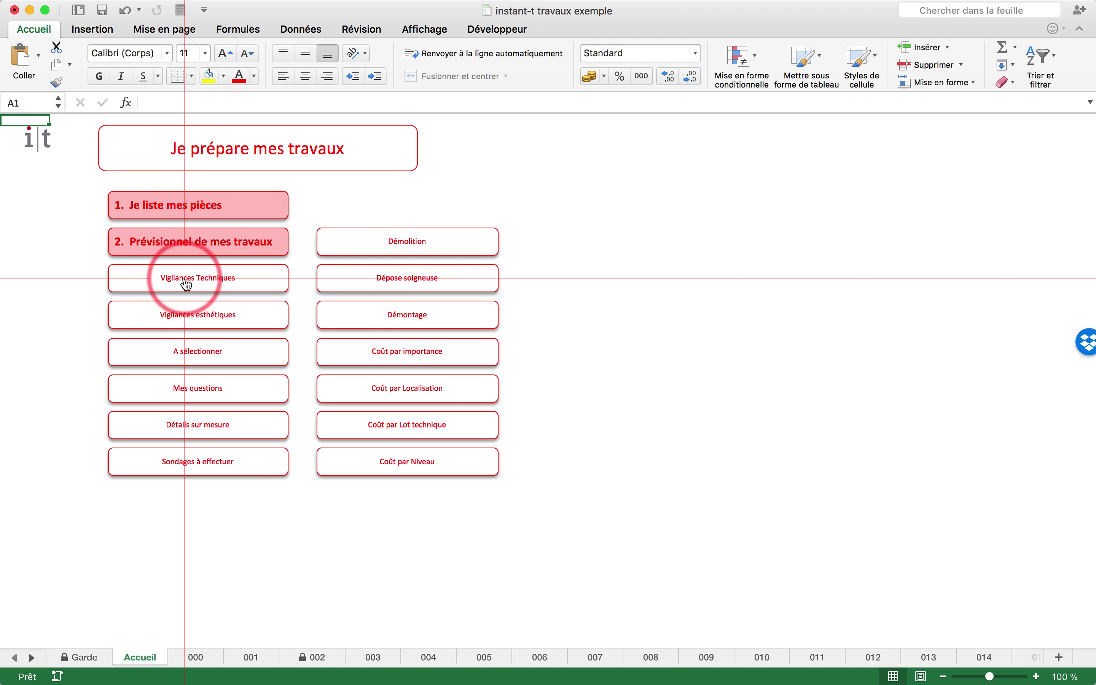
{"action": "left_click", "coordinate": [181, 274]}
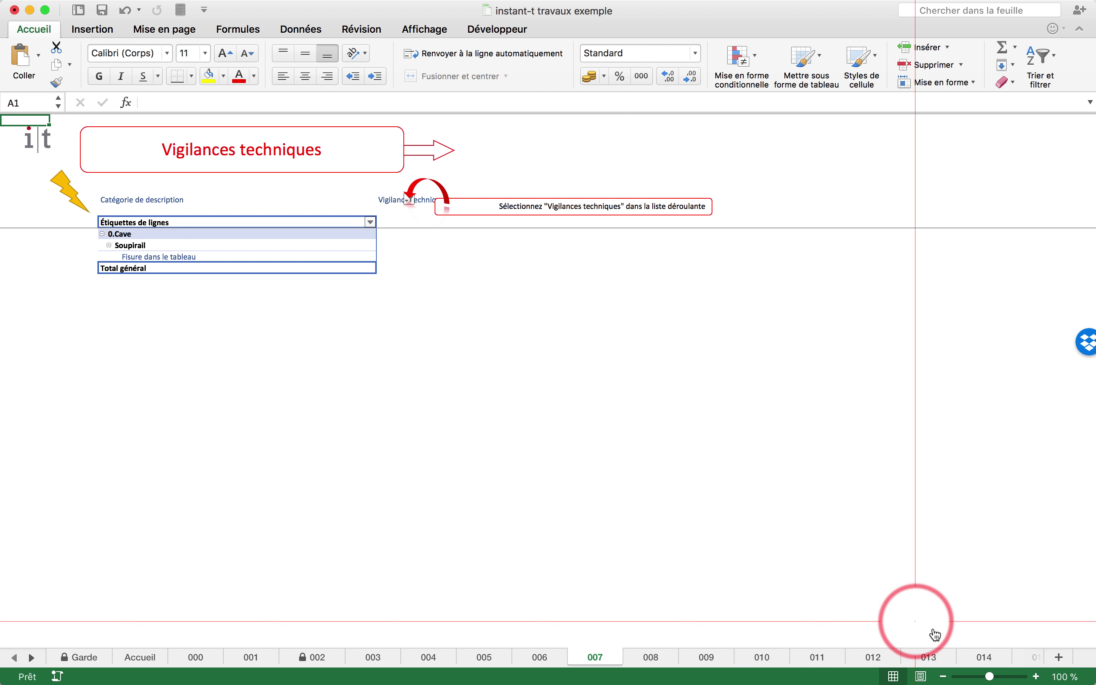
{"action": "left_click", "coordinate": [1037, 677]}
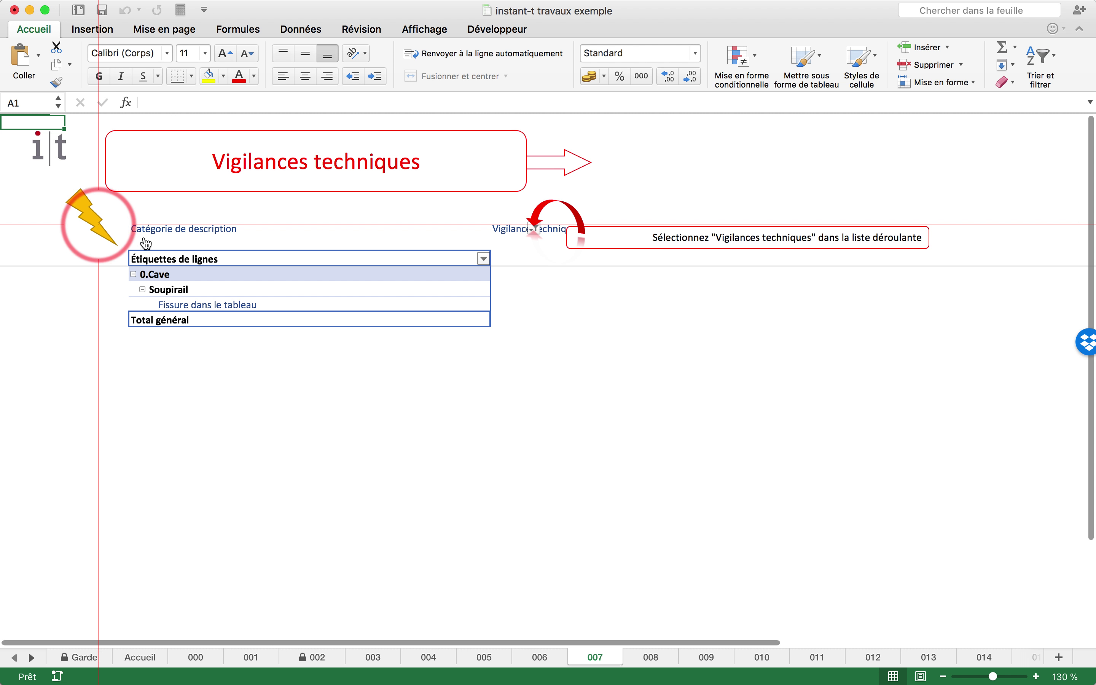
{"action": "left_click", "coordinate": [399, 402]}
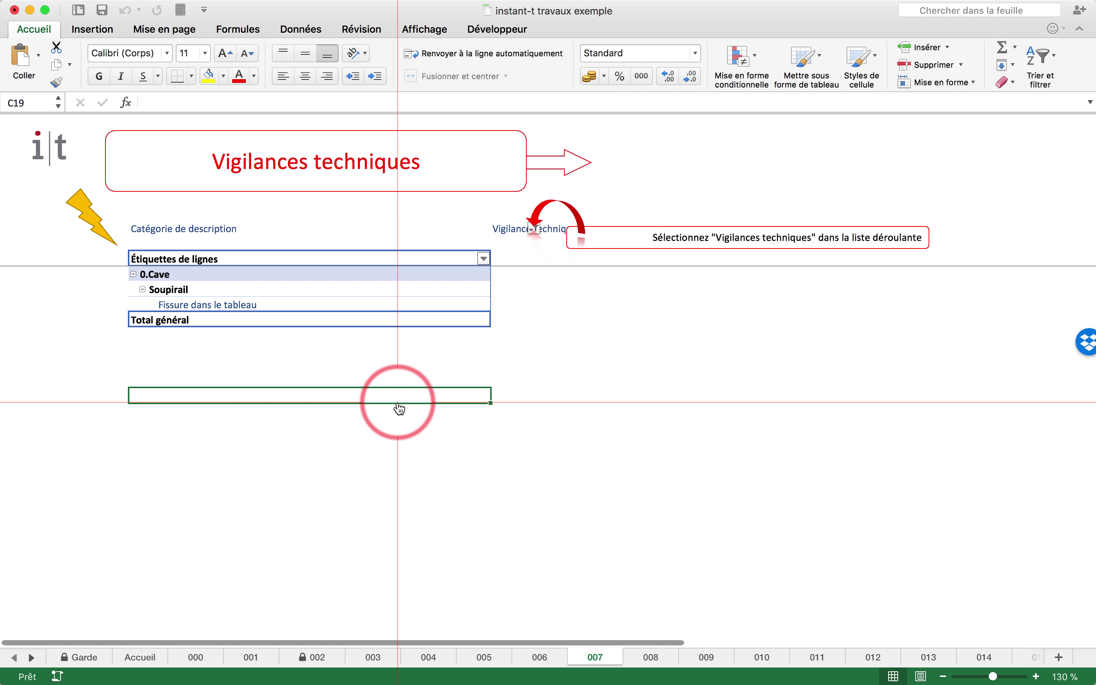
Step: Return to the Prévisionnel Travaux table and review the available description categories for row 16
{"action": "left_click", "coordinate": [566, 161]}
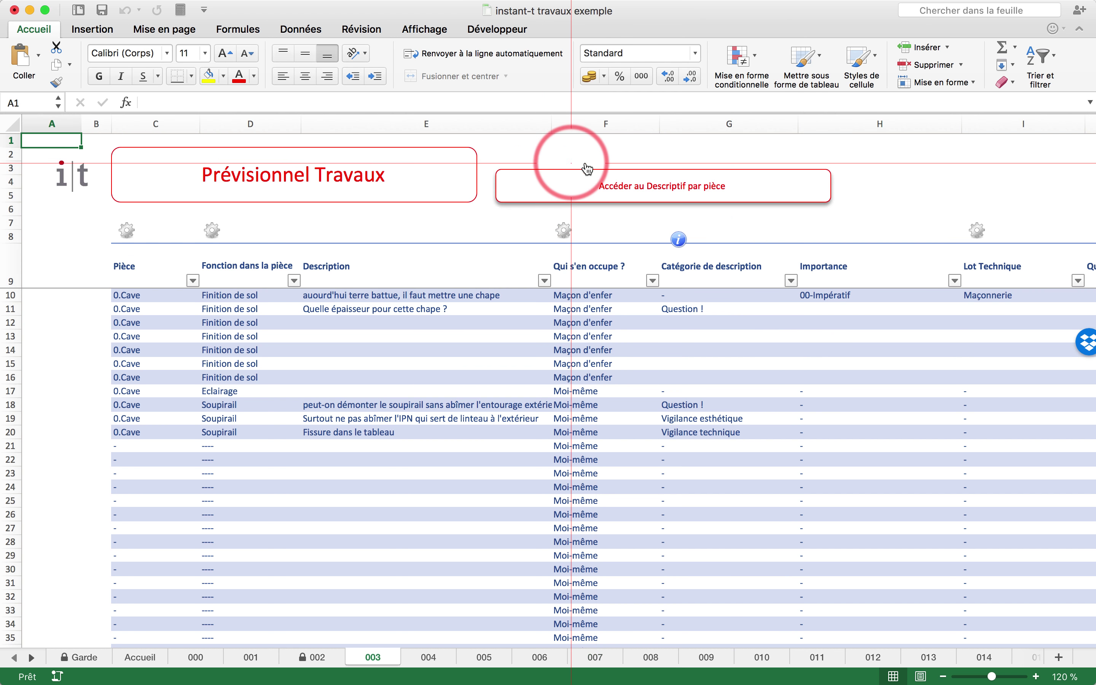
{"action": "left_click", "coordinate": [725, 377]}
{"action": "left_click", "coordinate": [803, 377]}
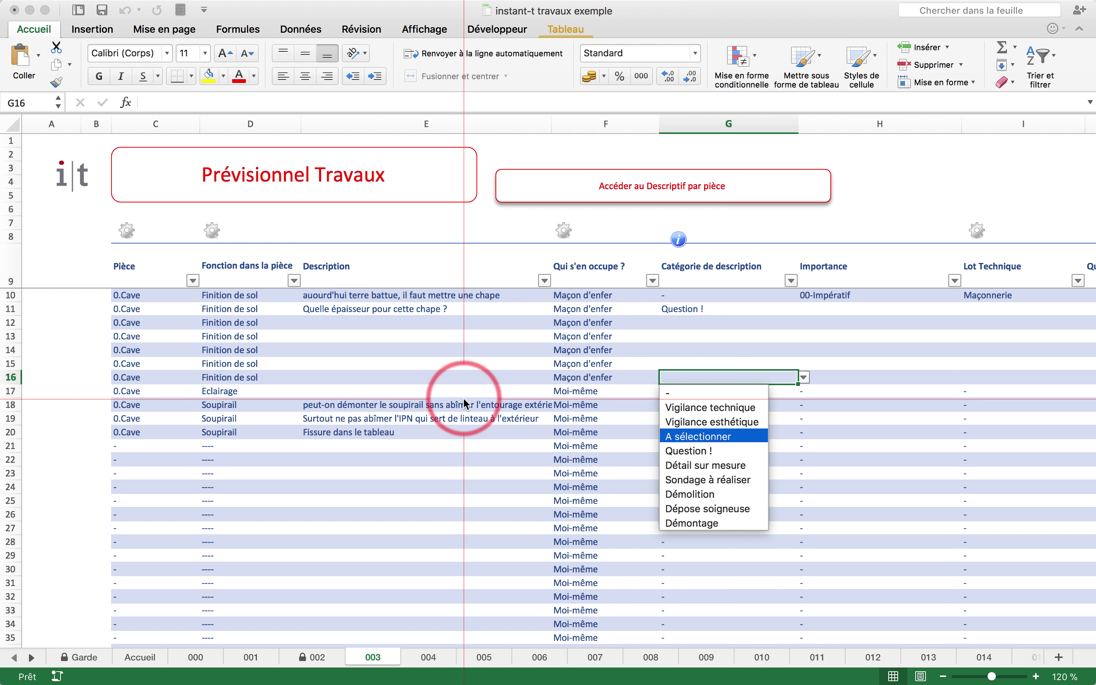
{"action": "key", "text": "Escape"}
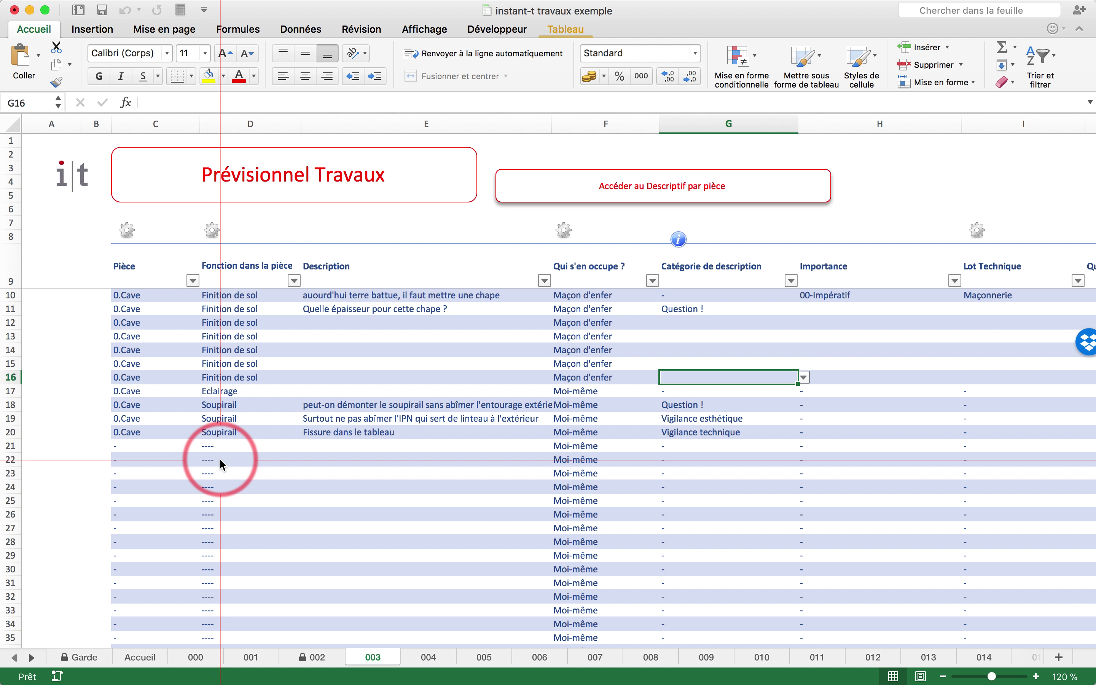
Step: Set the function in row 22 to "Lavabo" and its room to "0.Cave"
{"action": "left_click", "coordinate": [218, 459]}
{"action": "left_click", "coordinate": [307, 459]}
{"action": "scroll", "coordinate": [274, 521], "scroll_direction": "down", "scroll_amount": 3}
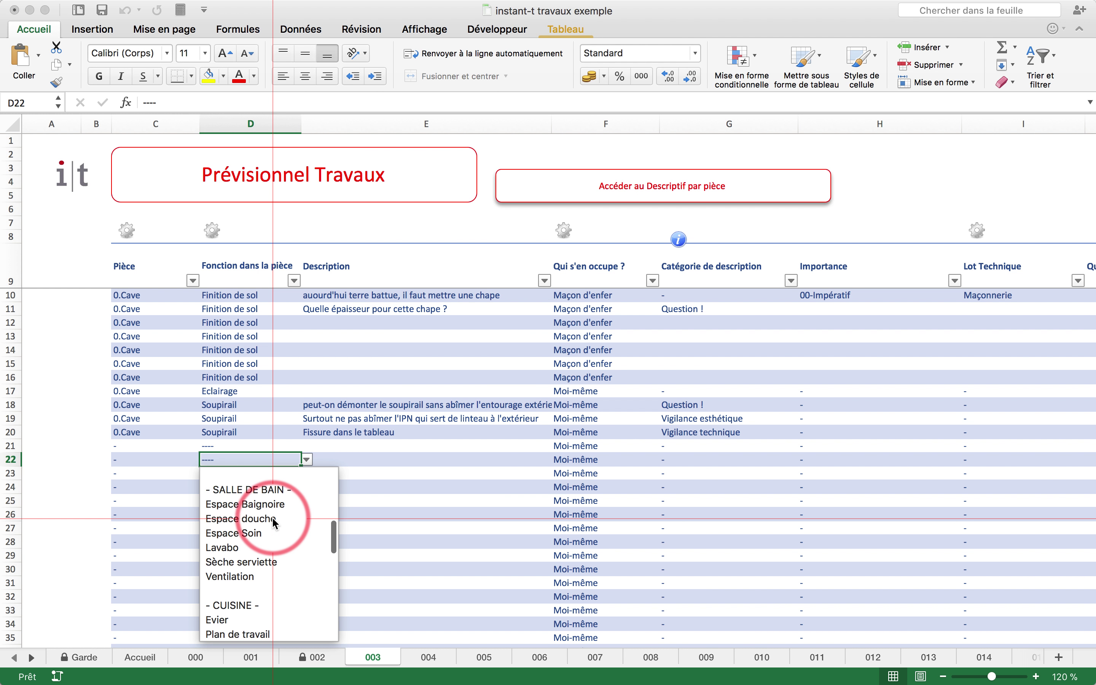
{"action": "left_click", "coordinate": [219, 539]}
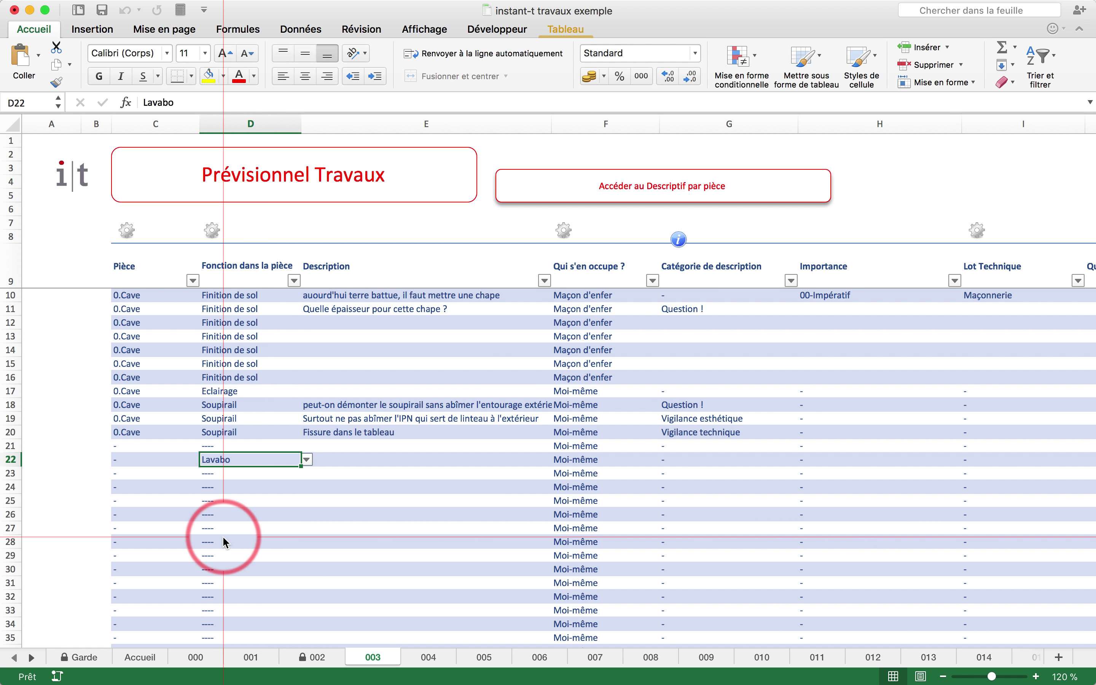
{"action": "left_click", "coordinate": [163, 467]}
{"action": "left_click", "coordinate": [206, 459]}
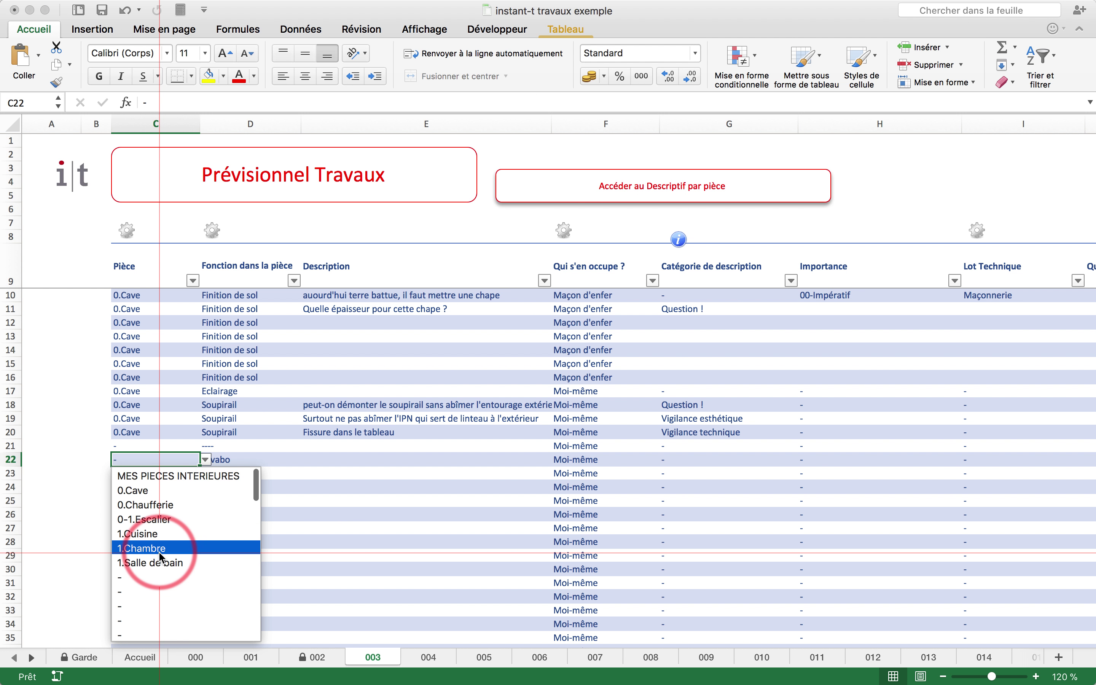
{"action": "left_click", "coordinate": [149, 490]}
{"action": "key", "text": "Tab"}
{"action": "key", "text": "Tab"}
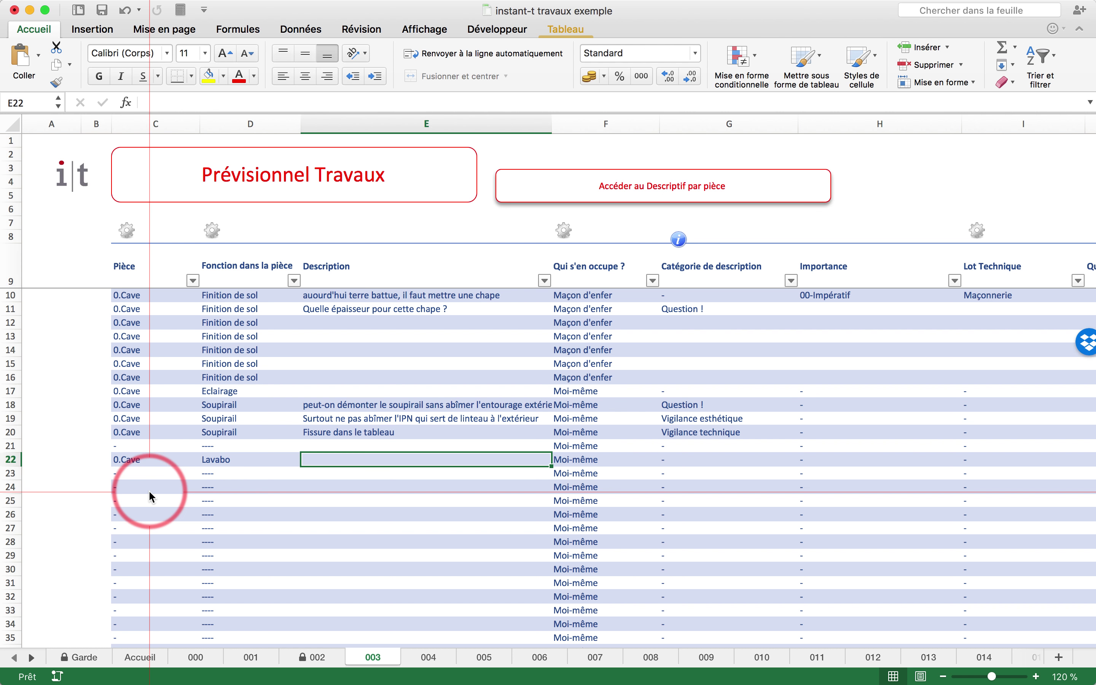
{"action": "left_click", "coordinate": [742, 461]}
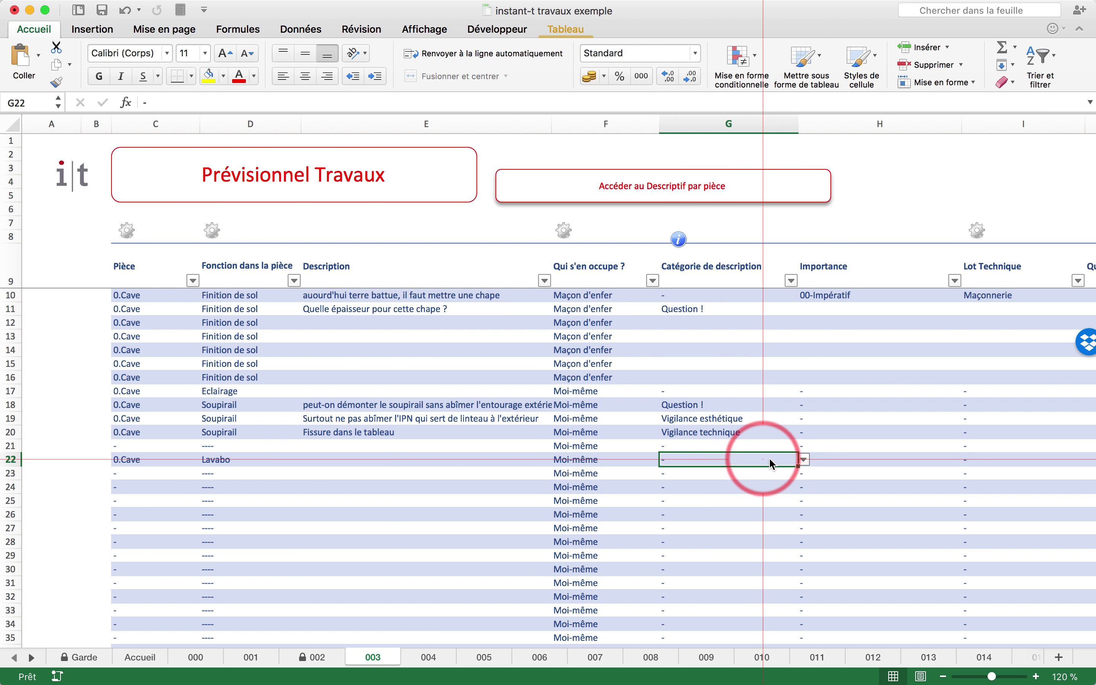
{"action": "left_click", "coordinate": [803, 459]}
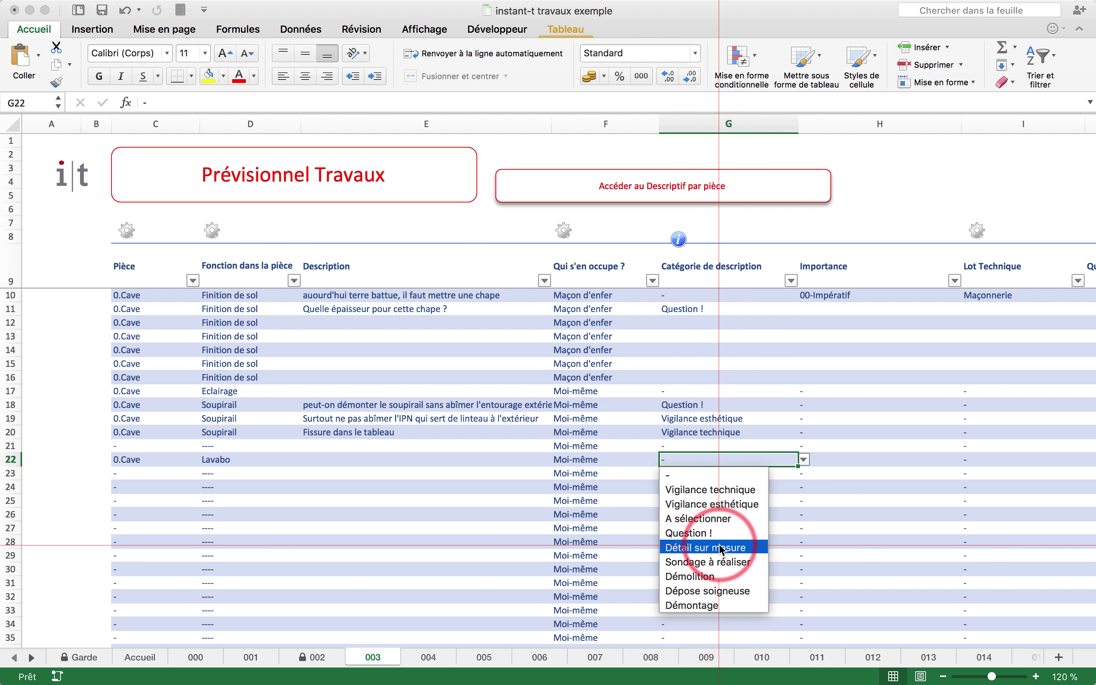
{"action": "left_click", "coordinate": [378, 461]}
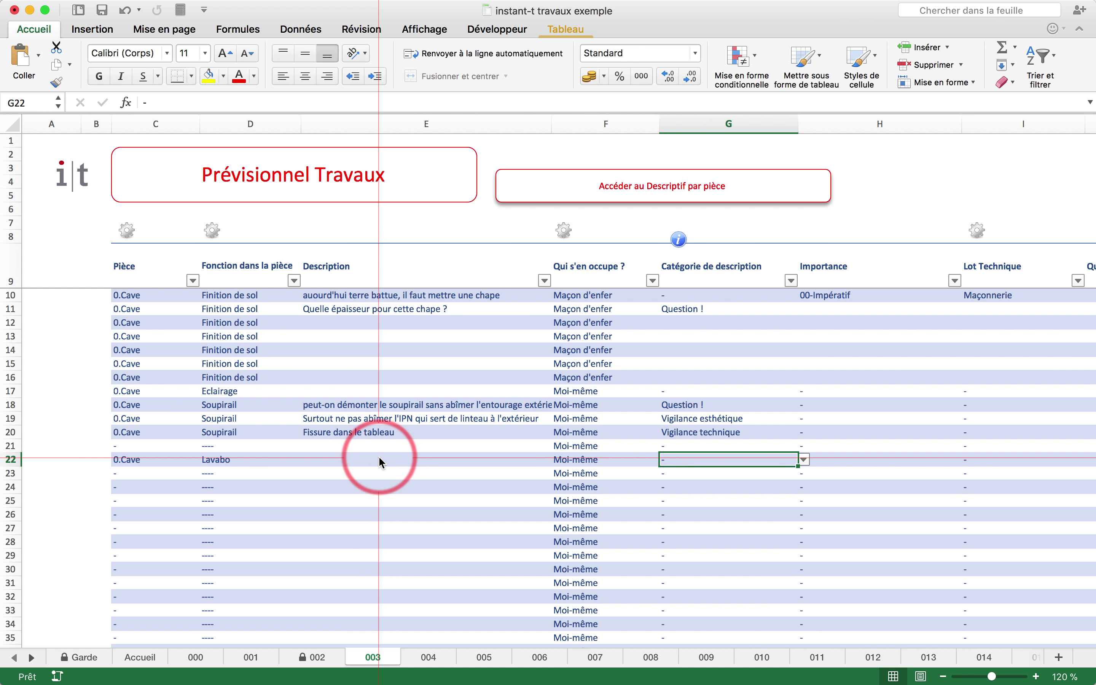
Step: Enter the description "Réaliser un encastrement ou un coffrage" in row 22 and set its category to "Détail sur mesure"
{"action": "left_click", "coordinate": [380, 460]}
{"action": "type", "text": "Réaliser "}
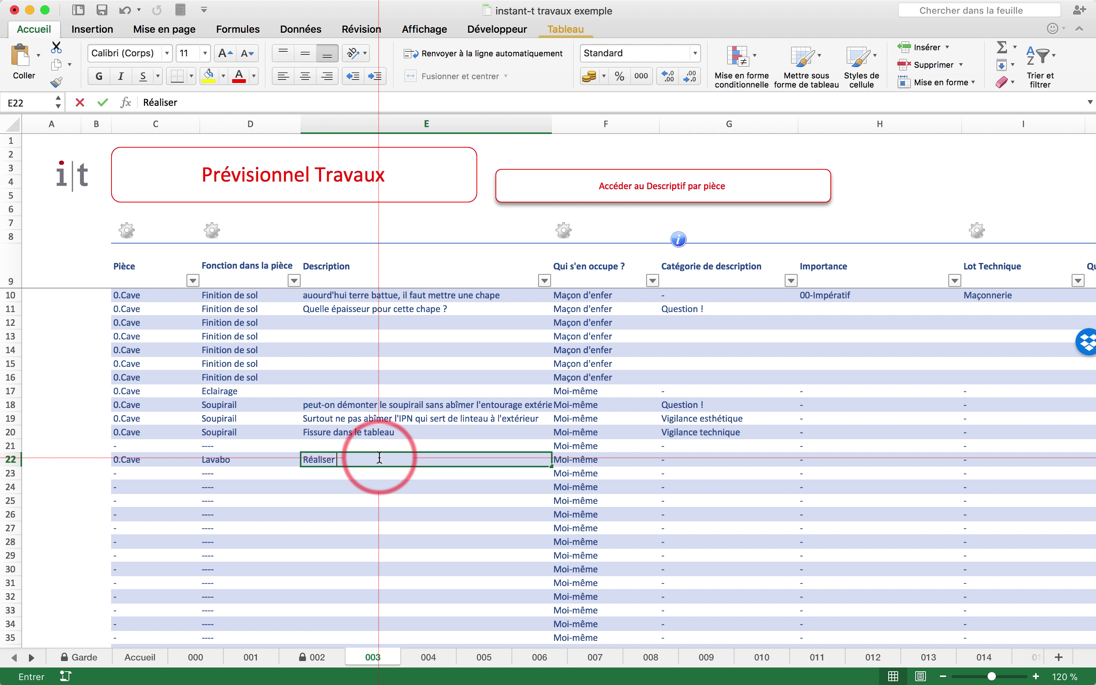
{"action": "type", "text": "une"}
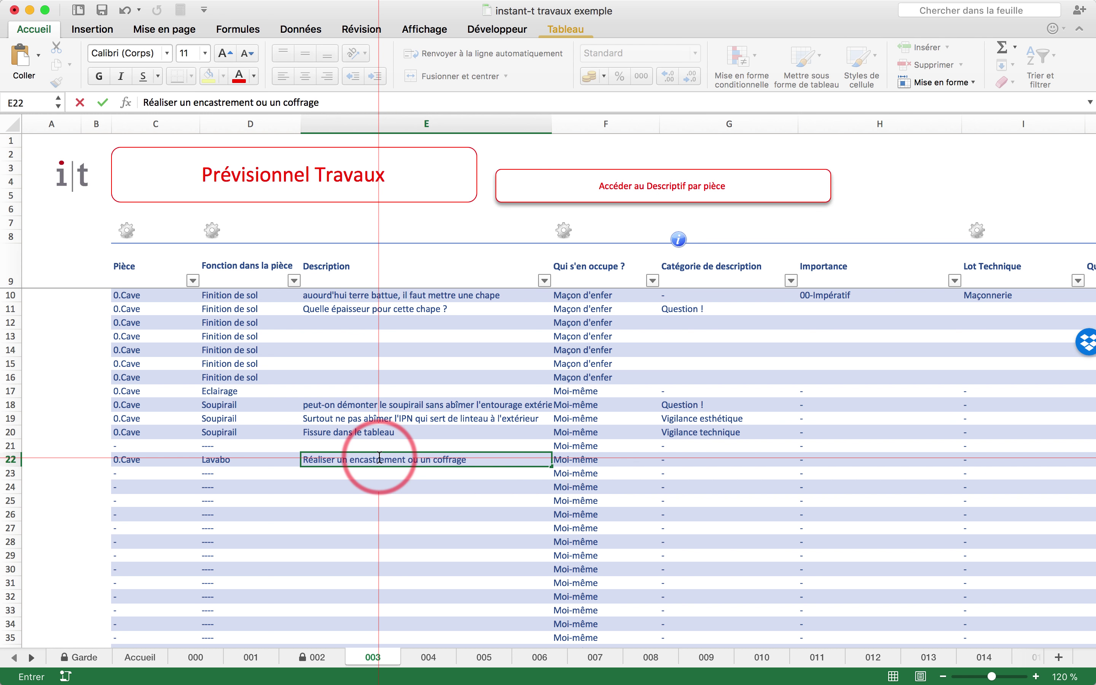
{"action": "key", "text": "Tab"}
{"action": "key", "text": "Tab"}
{"action": "key", "text": "Tab"}
{"action": "key", "text": "shift+Tab"}
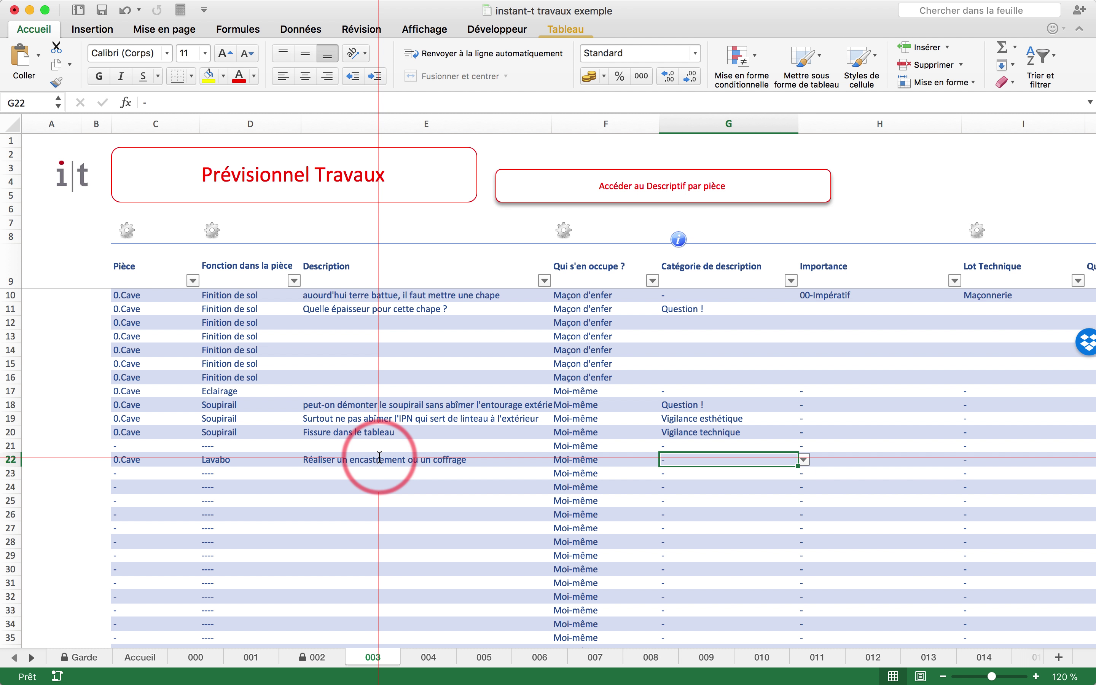
{"action": "left_click", "coordinate": [803, 460]}
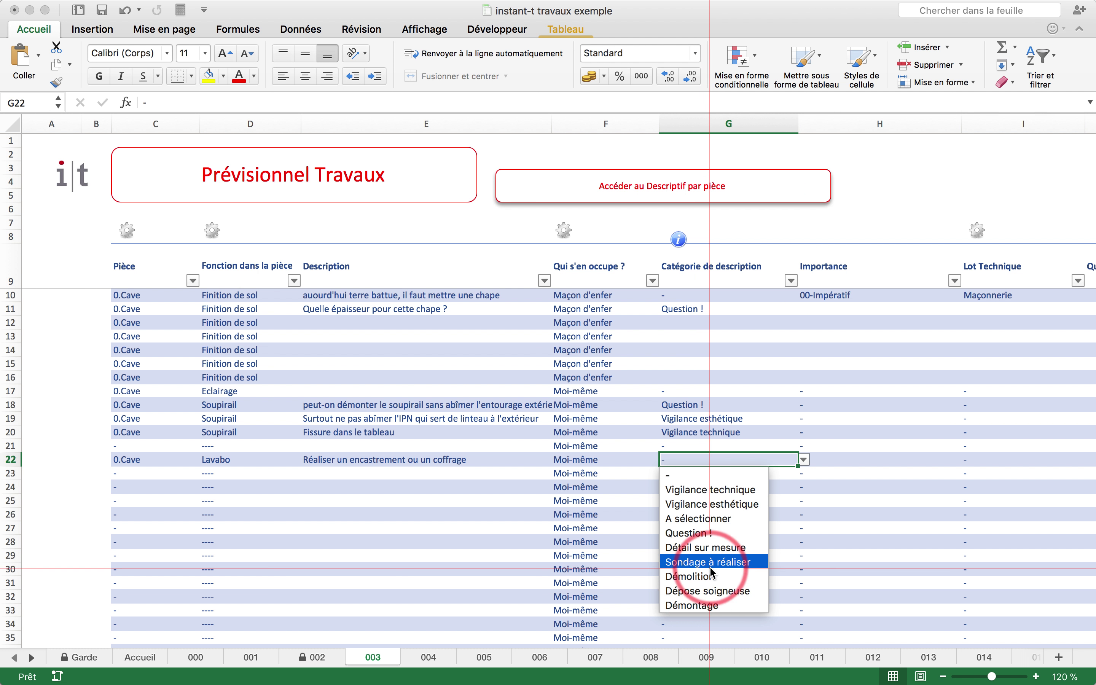
{"action": "left_click", "coordinate": [695, 548]}
Step: Extend the forecast table past its last row by entering the test description "dfsdfg" in row 41
{"action": "scroll", "coordinate": [478, 533], "scroll_direction": "down", "scroll_amount": 12}
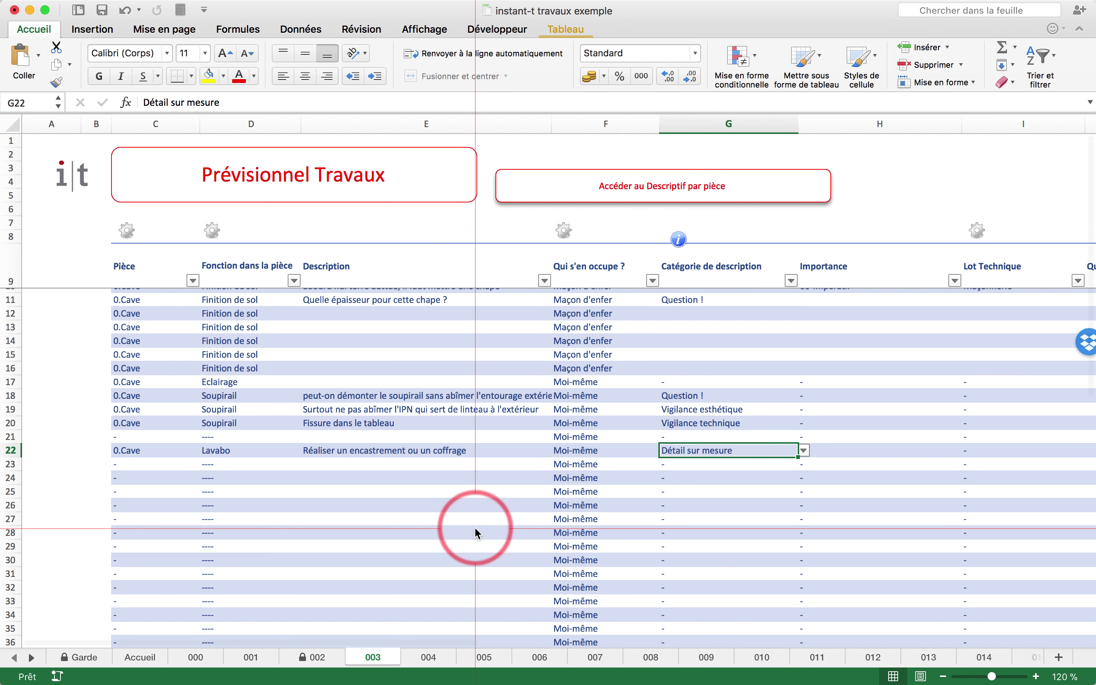
{"action": "scroll", "coordinate": [478, 533], "scroll_direction": "up", "scroll_amount": 9}
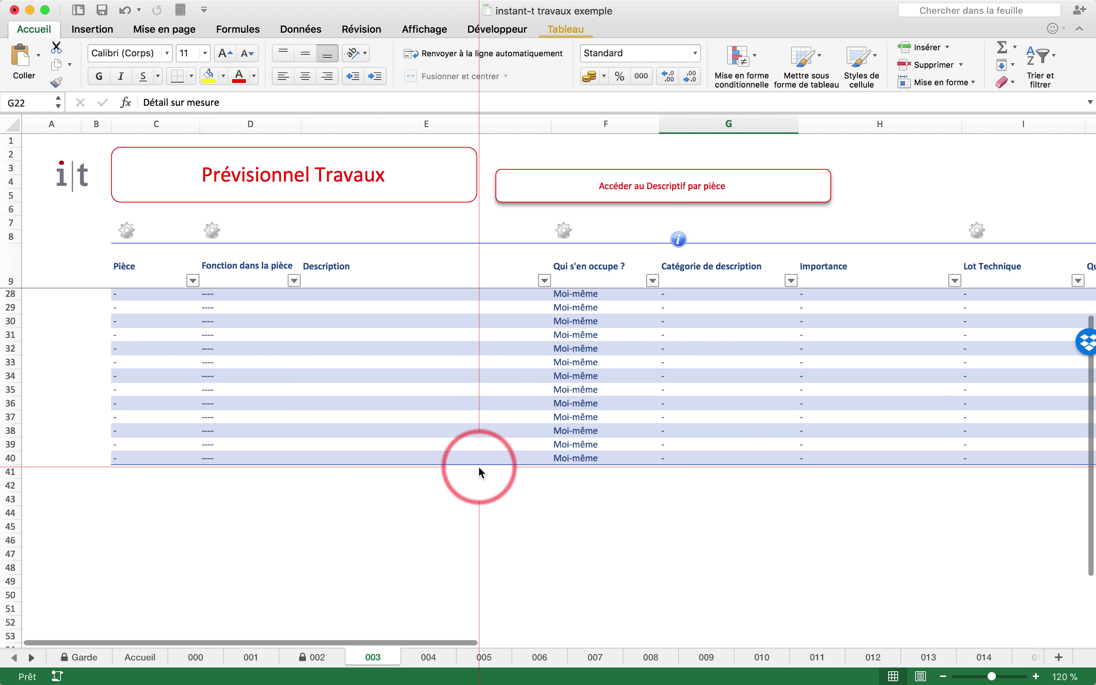
{"action": "scroll", "coordinate": [479, 468], "scroll_direction": "down", "scroll_amount": 3}
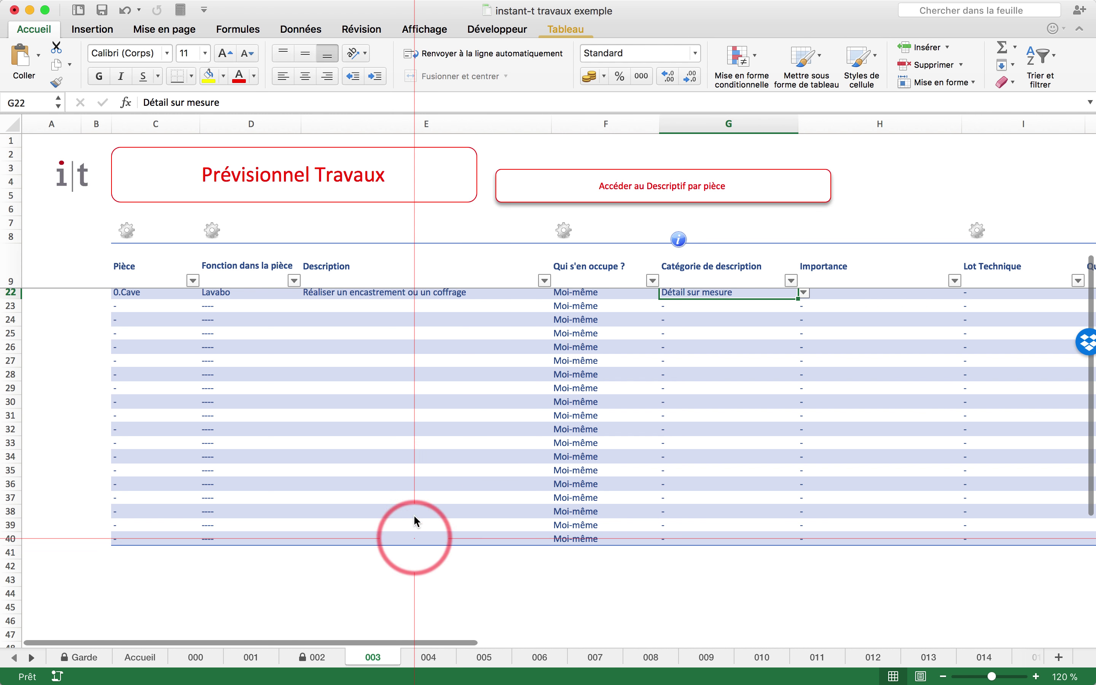
{"action": "left_click", "coordinate": [399, 553]}
{"action": "type", "text": "dfsdfg"}
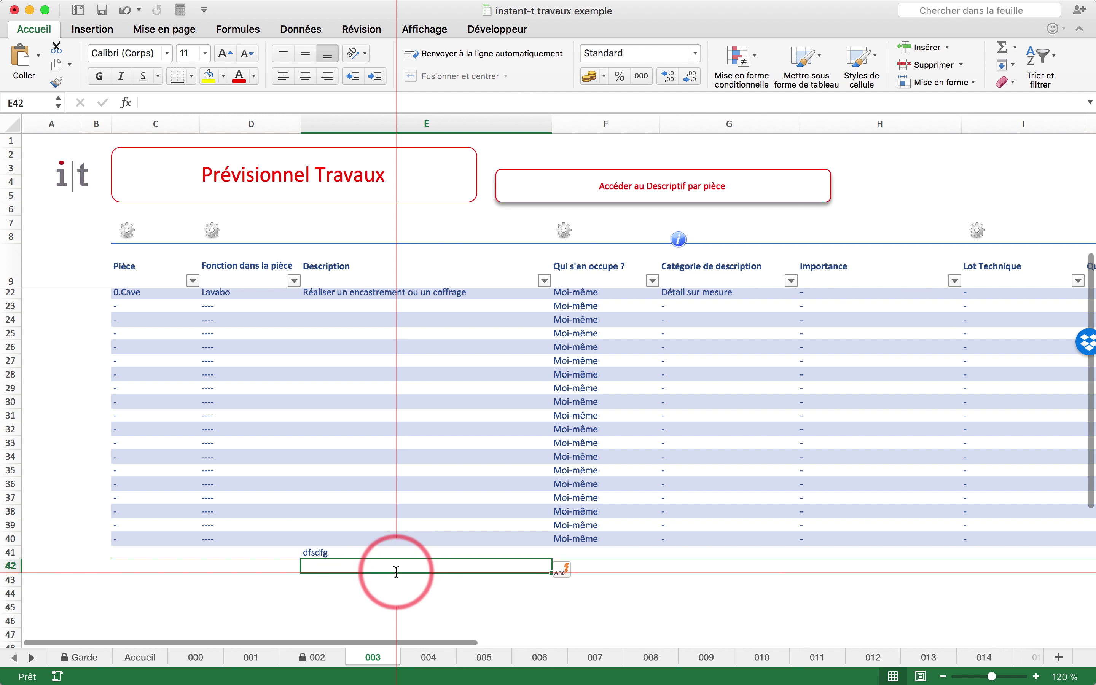
{"action": "left_click", "coordinate": [229, 567]}
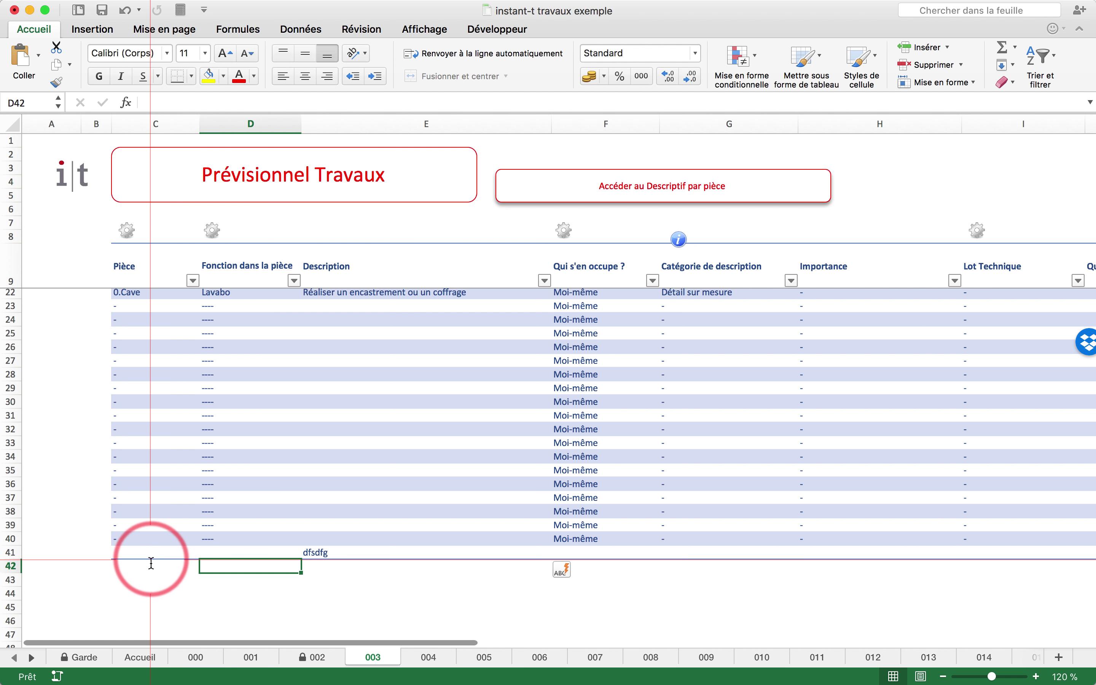
Step: Add another row to the forecast table by entering the test description "dfsdg" in row 42
{"action": "left_click", "coordinate": [183, 562]}
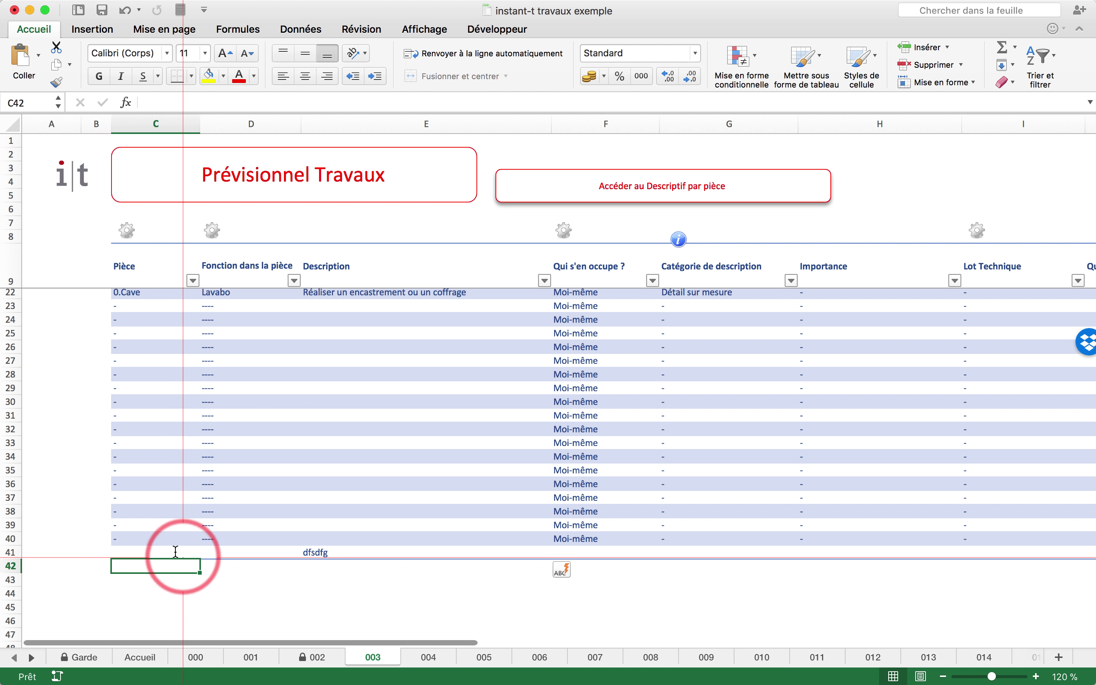
{"action": "left_click", "coordinate": [185, 552]}
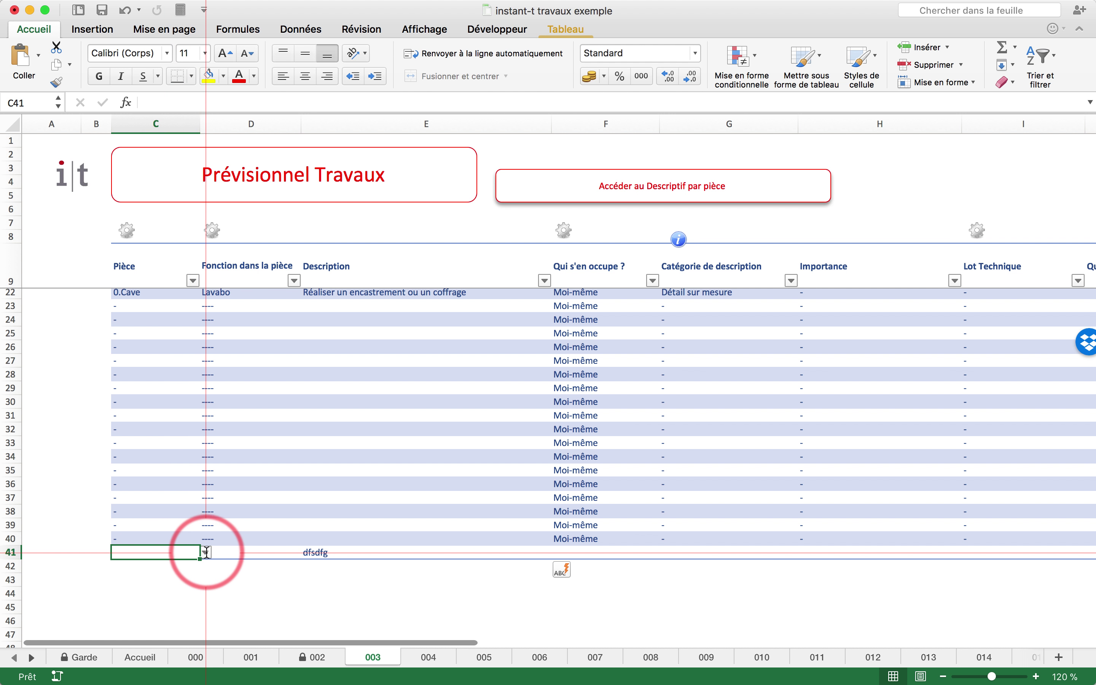
{"action": "left_click", "coordinate": [336, 552]}
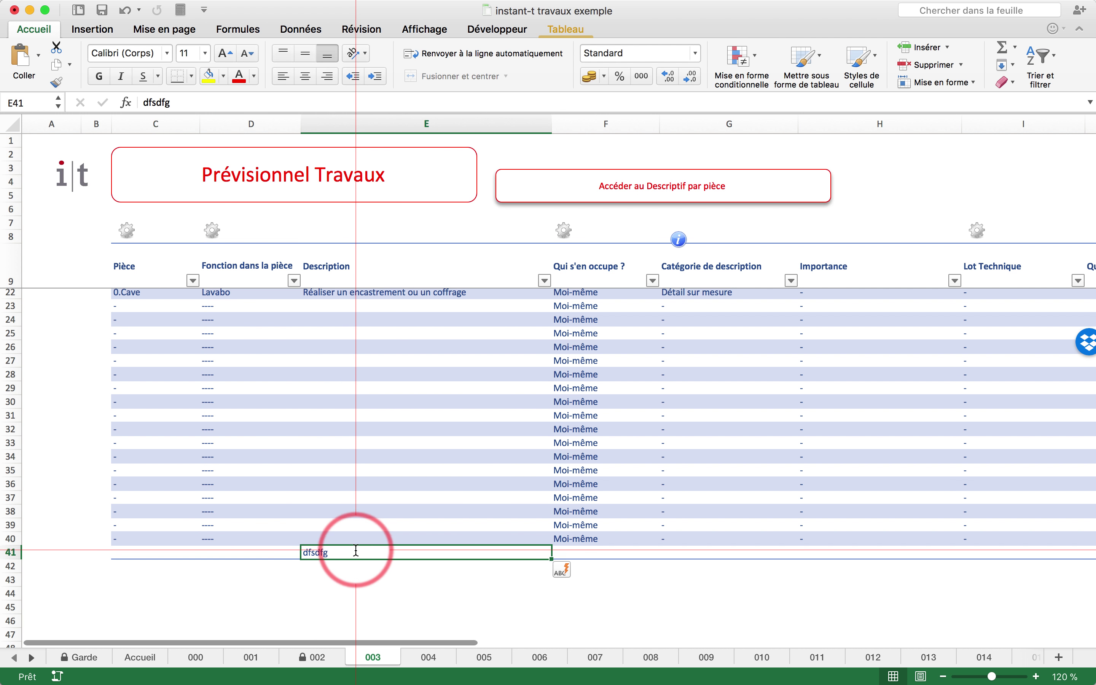
{"action": "left_click", "coordinate": [355, 566]}
{"action": "type", "text": "dfsdg"}
{"action": "key", "text": "Return"}
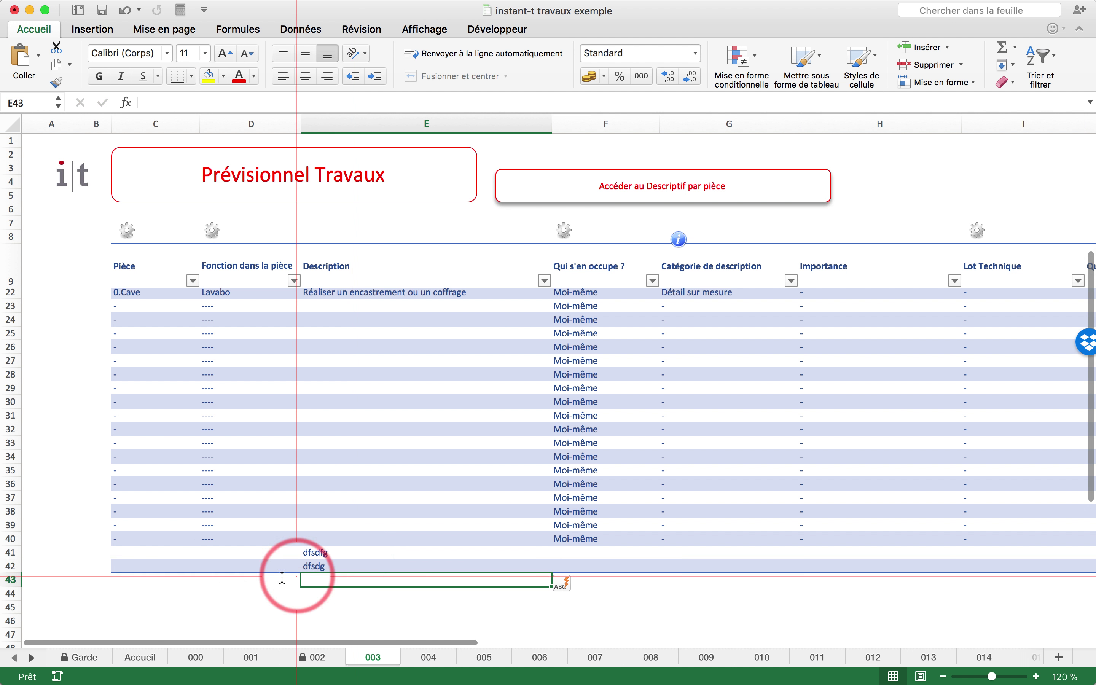
Step: Check the list of rooms available for the new row 42 without choosing one
{"action": "left_click", "coordinate": [153, 564]}
{"action": "left_click", "coordinate": [204, 568]}
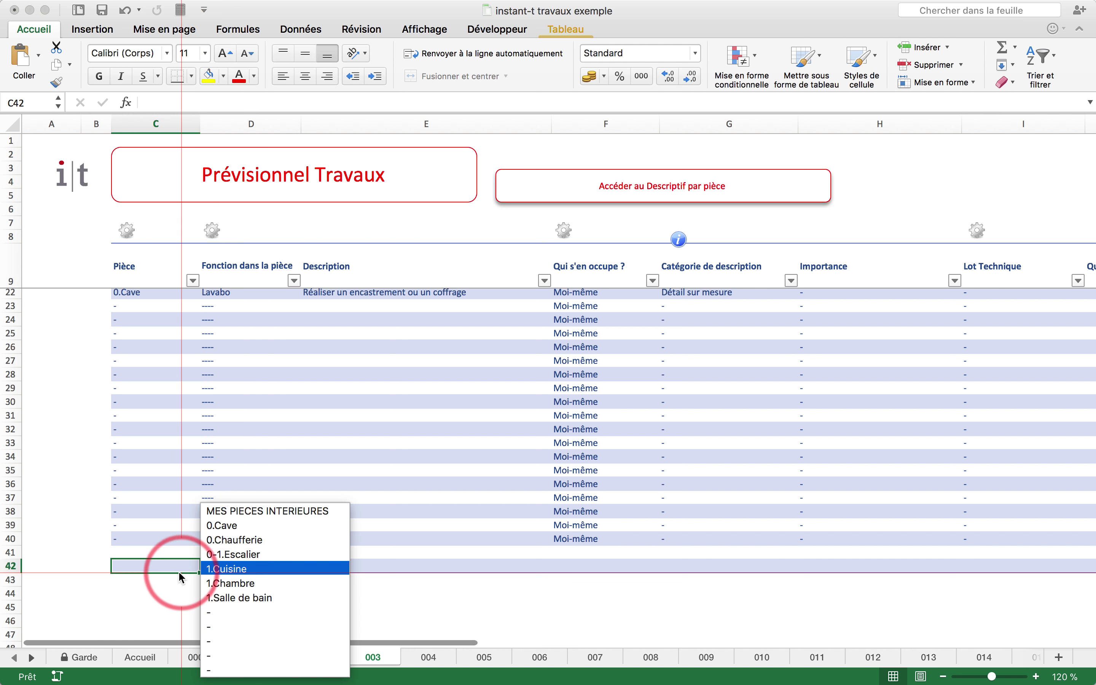
{"action": "key", "text": "Escape"}
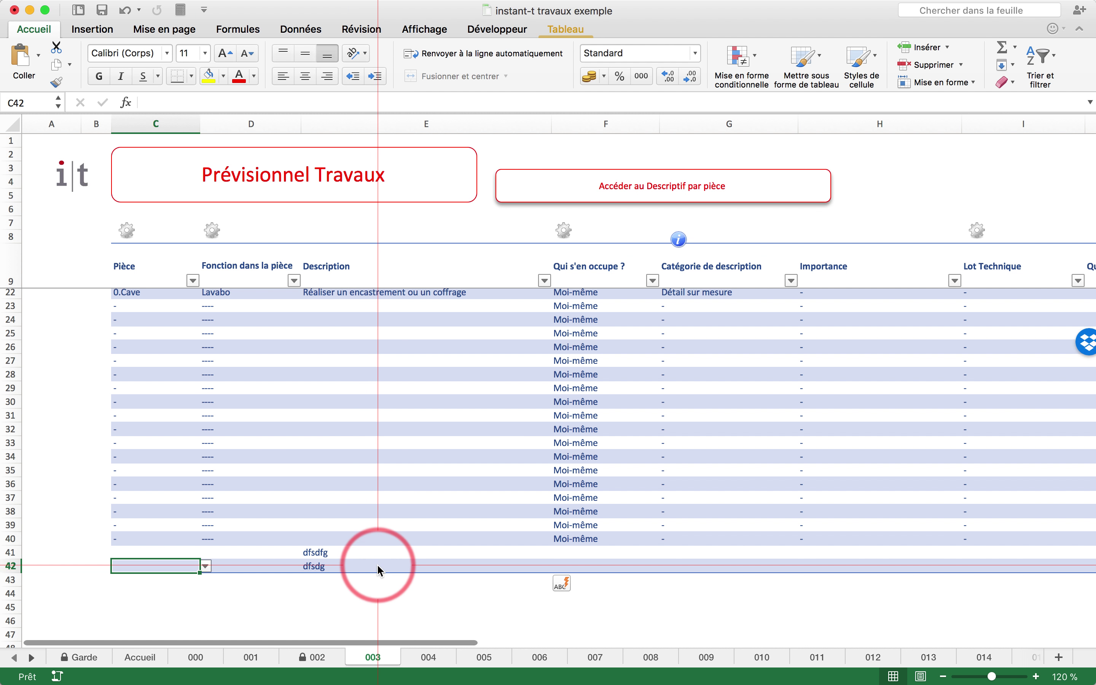
Step: Enter the long test description "sdmflgndfùgjdfùgokd eùogjerùg pogj ergpoj g)ogj orjar goj" in row 43
{"action": "left_click", "coordinate": [377, 564]}
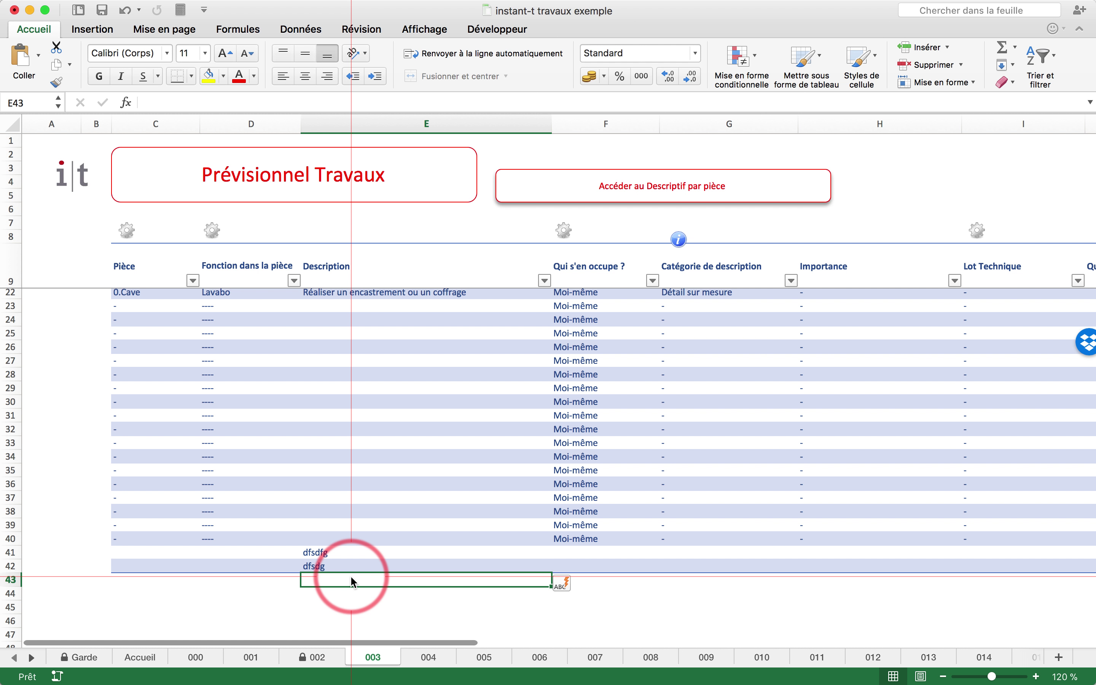
{"action": "type", "text": "sdmflgndfùgjdfùgokd  eùogjerùg pogj ergpoj g)ogj"}
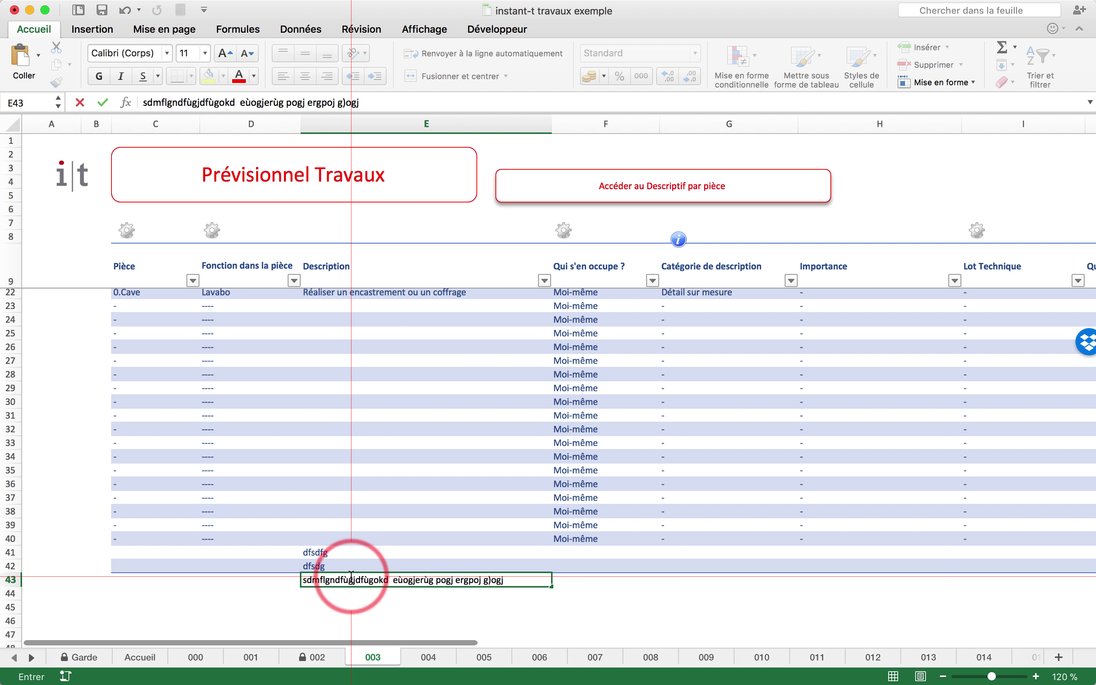
{"action": "key", "text": "Return"}
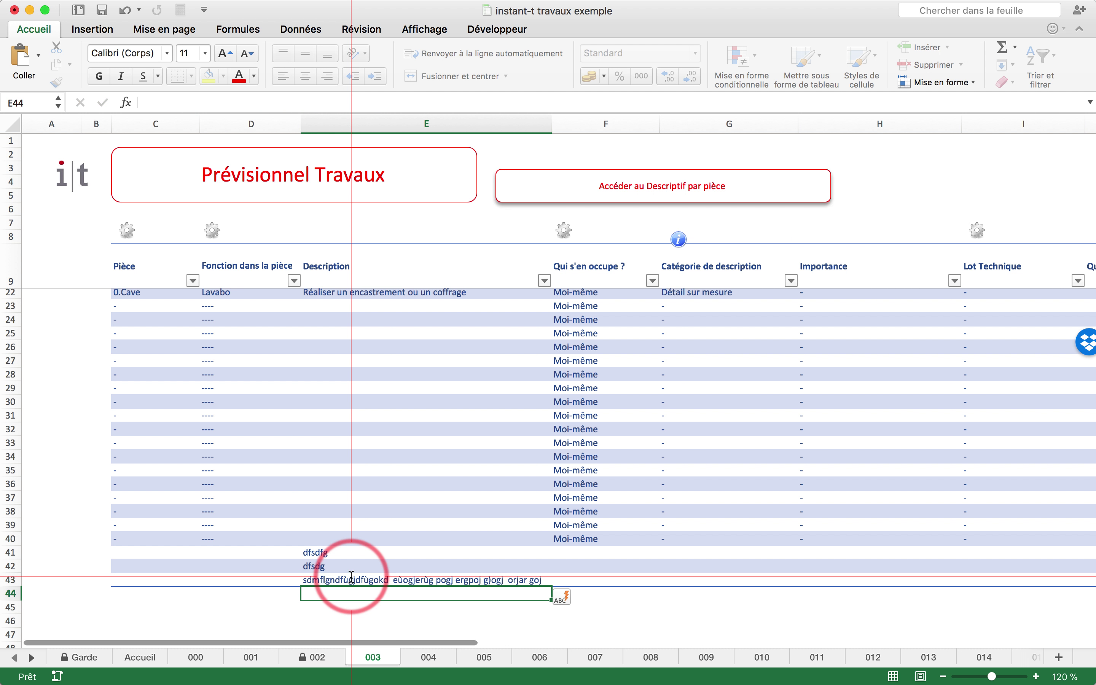
{"action": "key", "text": "Up"}
{"action": "key", "text": "Left"}
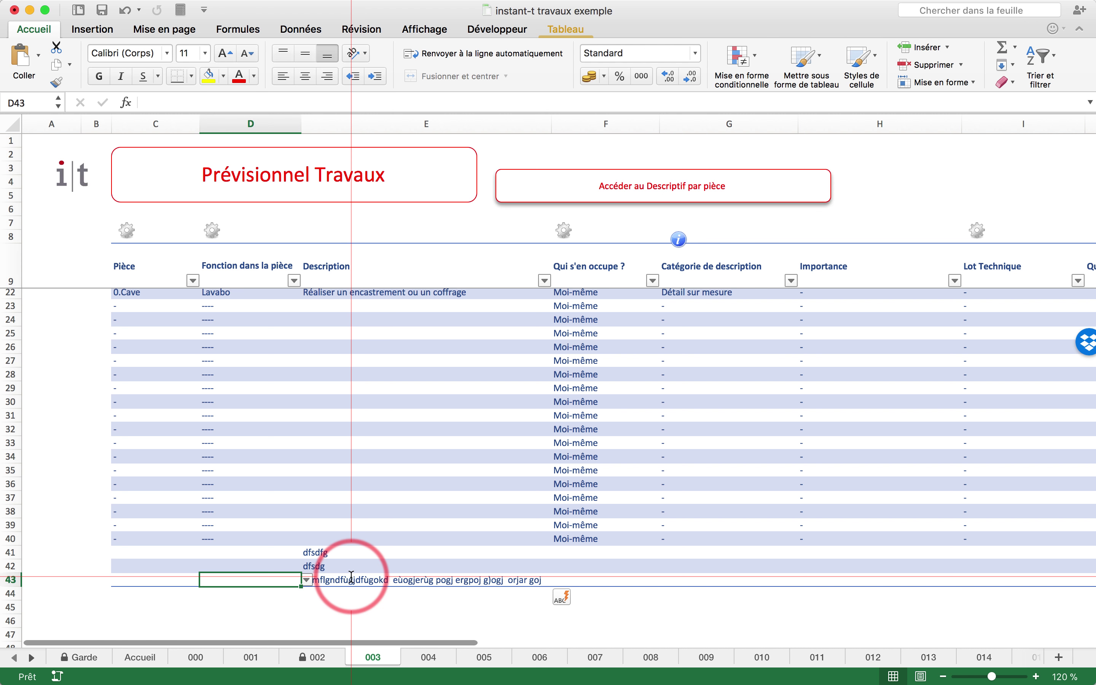
Step: Enlarge the formula bar and add a second line, "mdofighsdmgndmrgh", to the description in row 43
{"action": "left_click", "coordinate": [351, 574]}
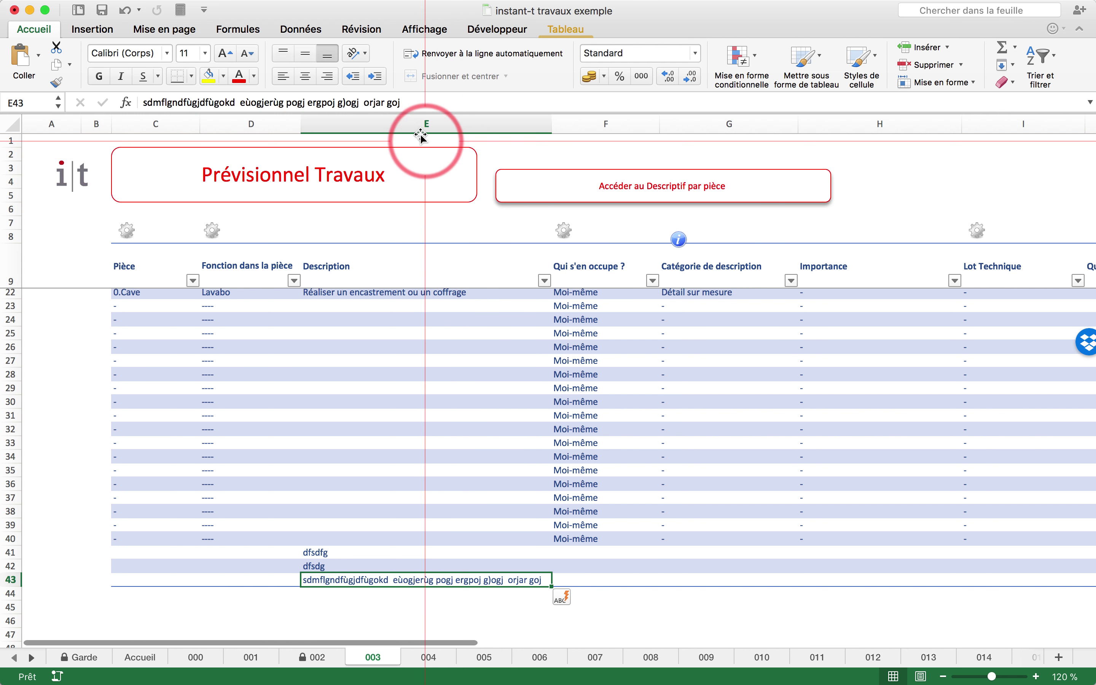
{"action": "left_click_drag", "start_coordinate": [412, 112], "coordinate": [422, 145]}
{"action": "left_click", "coordinate": [430, 107]}
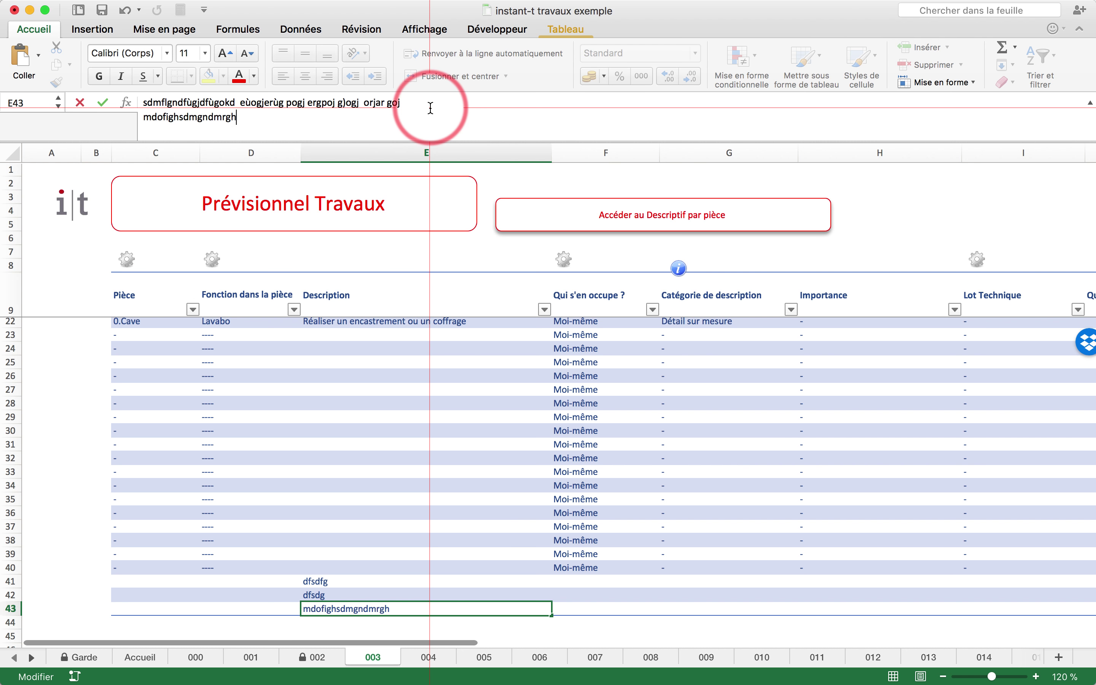
{"action": "key", "text": "Return"}
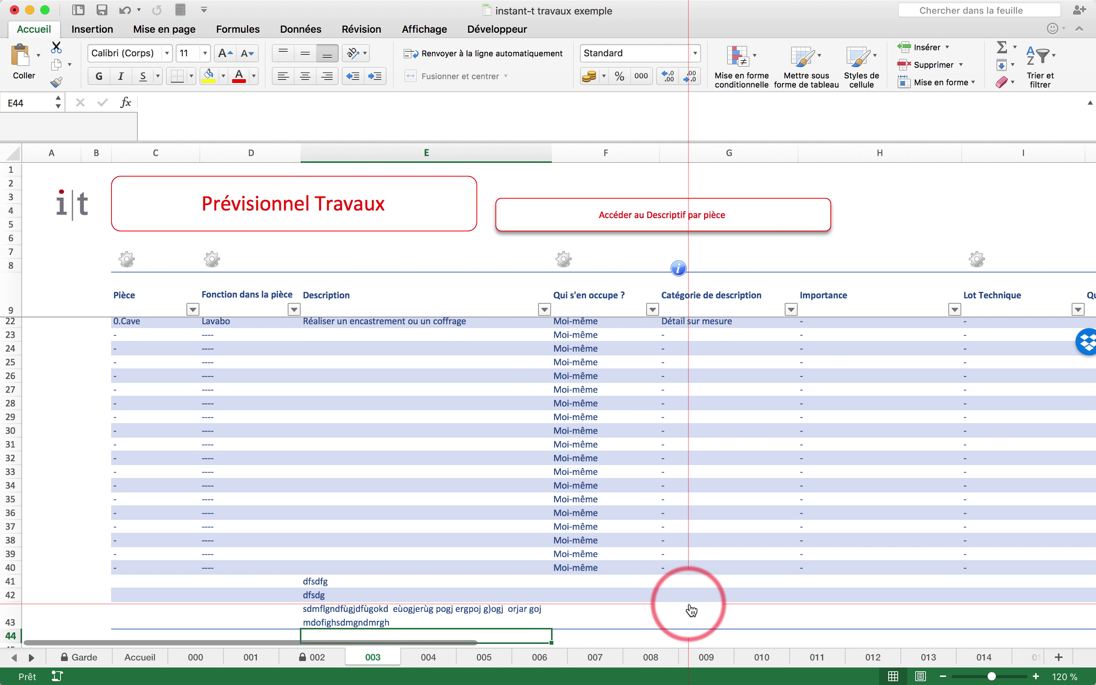
Step: Set the description category of row 43 to "Vigilance technique"
{"action": "left_click", "coordinate": [692, 610]}
{"action": "left_click", "coordinate": [803, 620]}
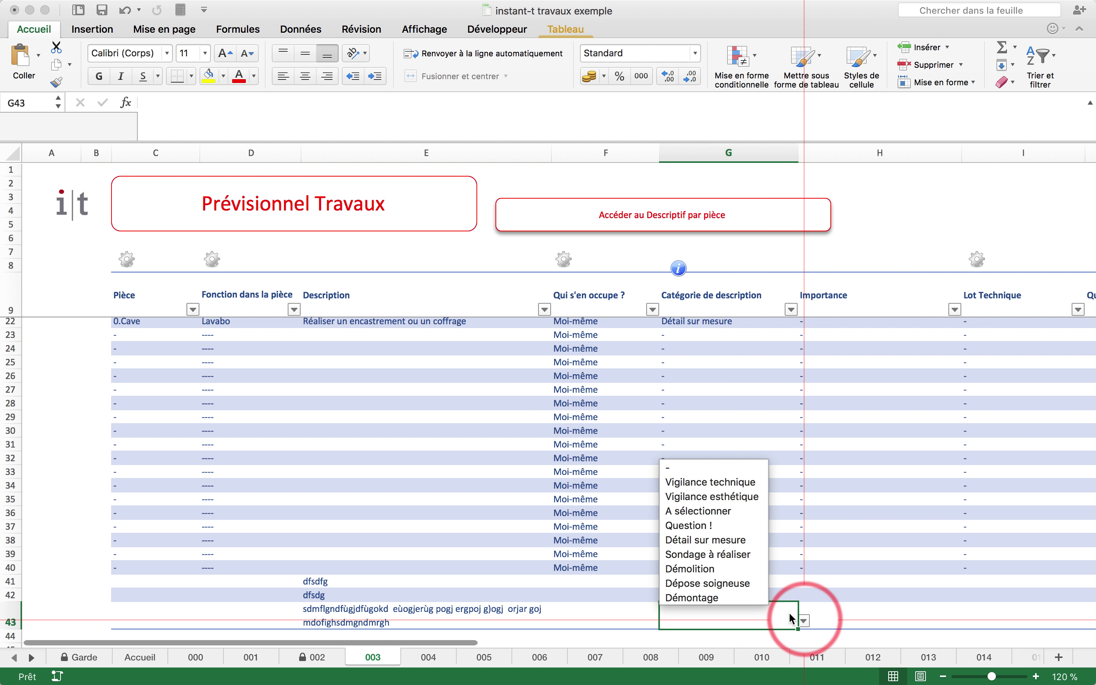
{"action": "left_click", "coordinate": [715, 483]}
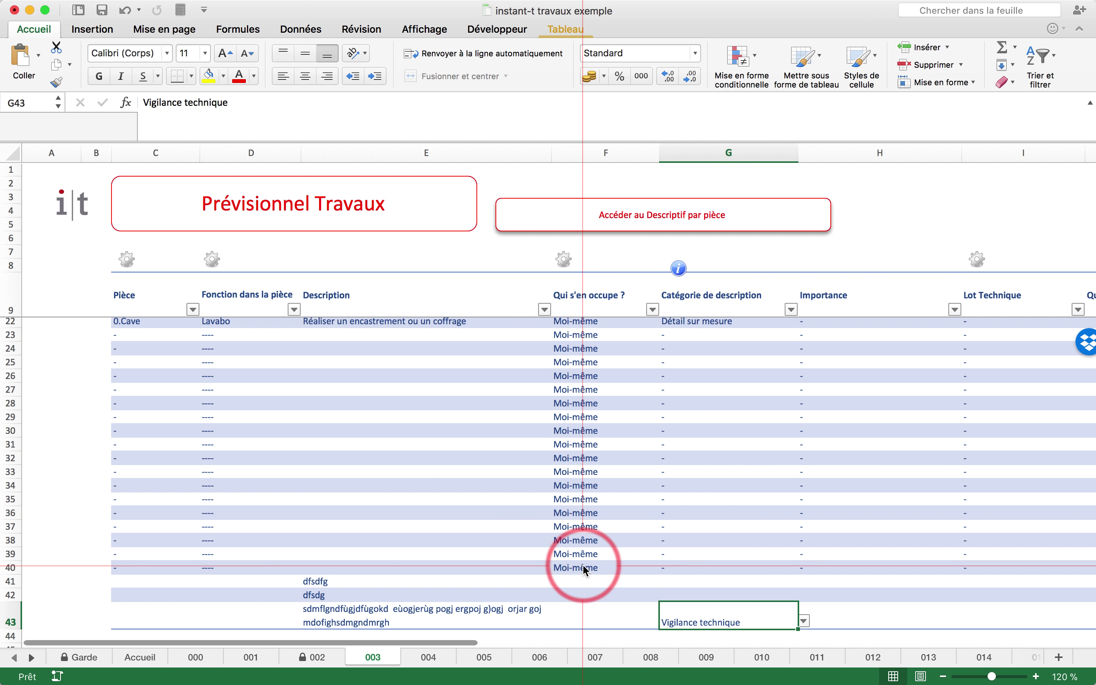
Step: Set the function in the room for row 43 to "Eclairage"
{"action": "left_click", "coordinate": [229, 620]}
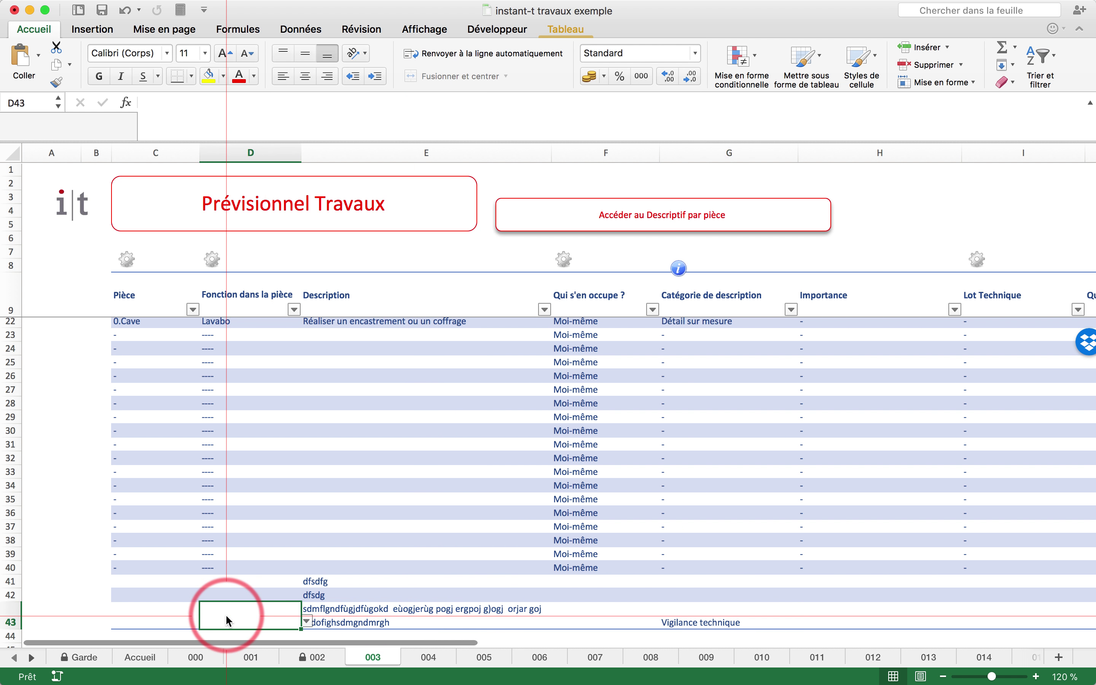
{"action": "left_click", "coordinate": [307, 622]}
{"action": "scroll", "coordinate": [247, 550], "scroll_direction": "down", "scroll_amount": 3}
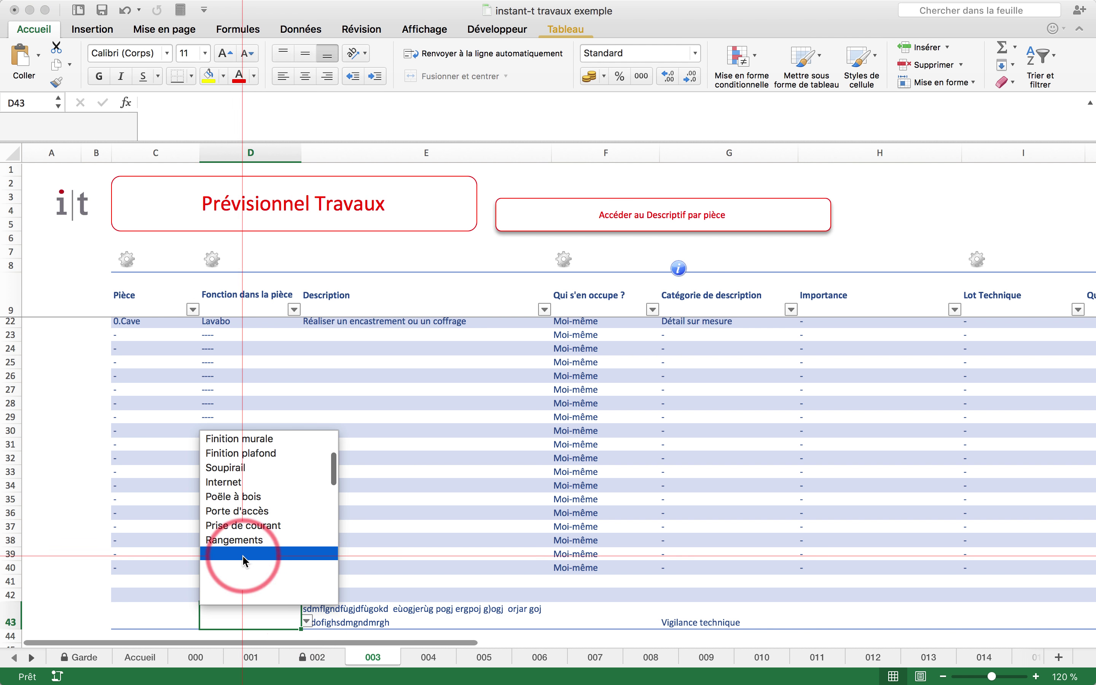
{"action": "scroll", "coordinate": [255, 495], "scroll_direction": "up", "scroll_amount": 3}
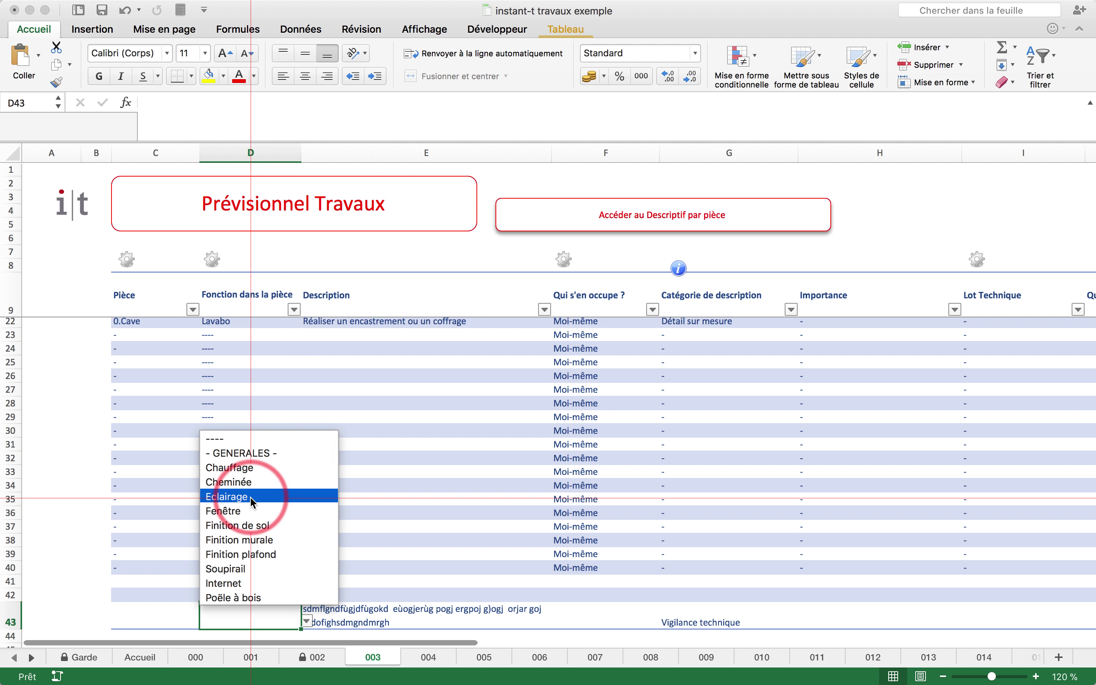
{"action": "left_click", "coordinate": [258, 497]}
Step: Set the room of row 43 to "1.Salle de bain"
{"action": "left_click", "coordinate": [145, 616]}
{"action": "left_click", "coordinate": [205, 621]}
{"action": "scroll", "coordinate": [141, 525], "scroll_direction": "down", "scroll_amount": 2}
{"action": "scroll", "coordinate": [141, 525], "scroll_direction": "up", "scroll_amount": 2}
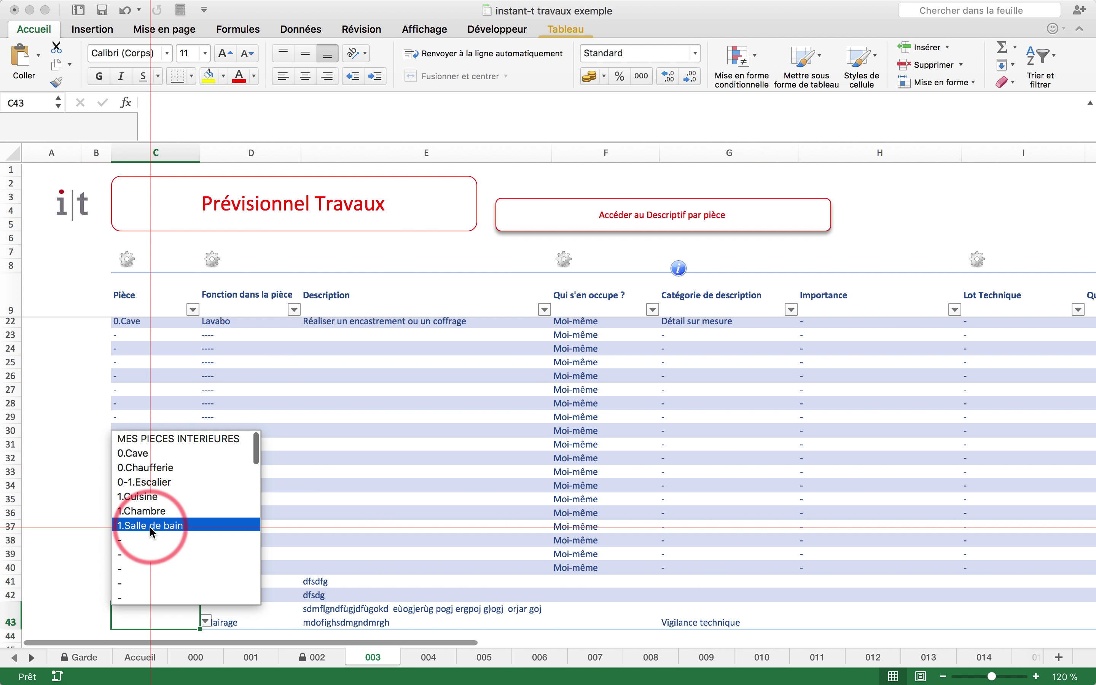
{"action": "left_click", "coordinate": [153, 527]}
{"action": "left_click", "coordinate": [45, 444]}
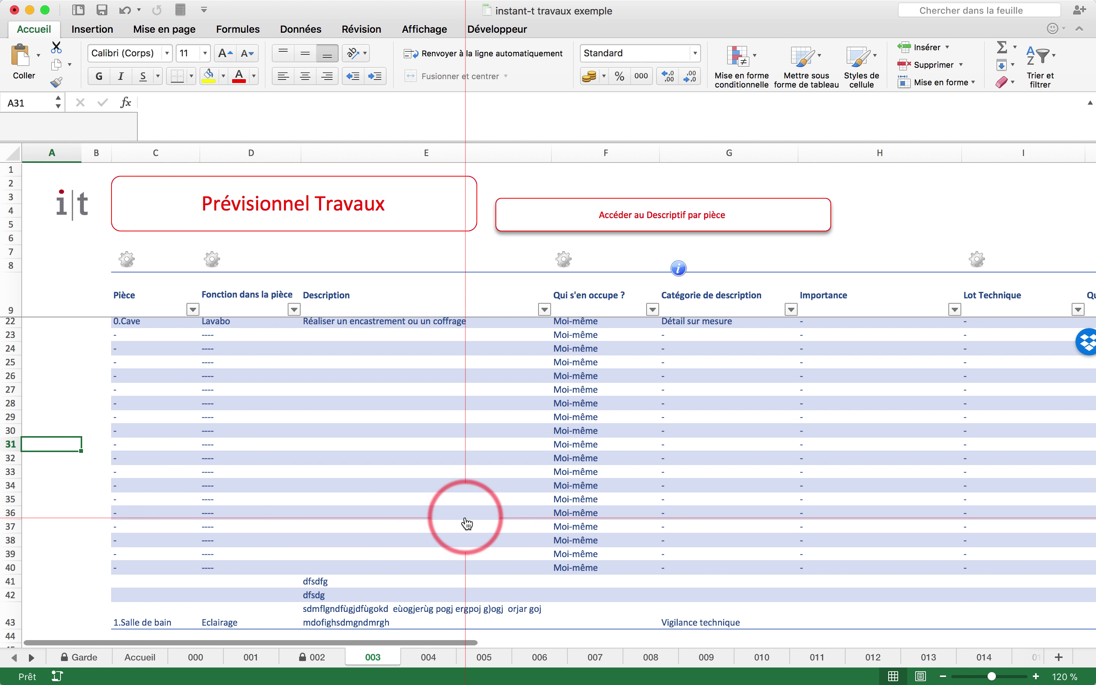
Step: Open the Vigilances techniques summary from the home sheet and refresh it with the new table entries
{"action": "left_click", "coordinate": [64, 203]}
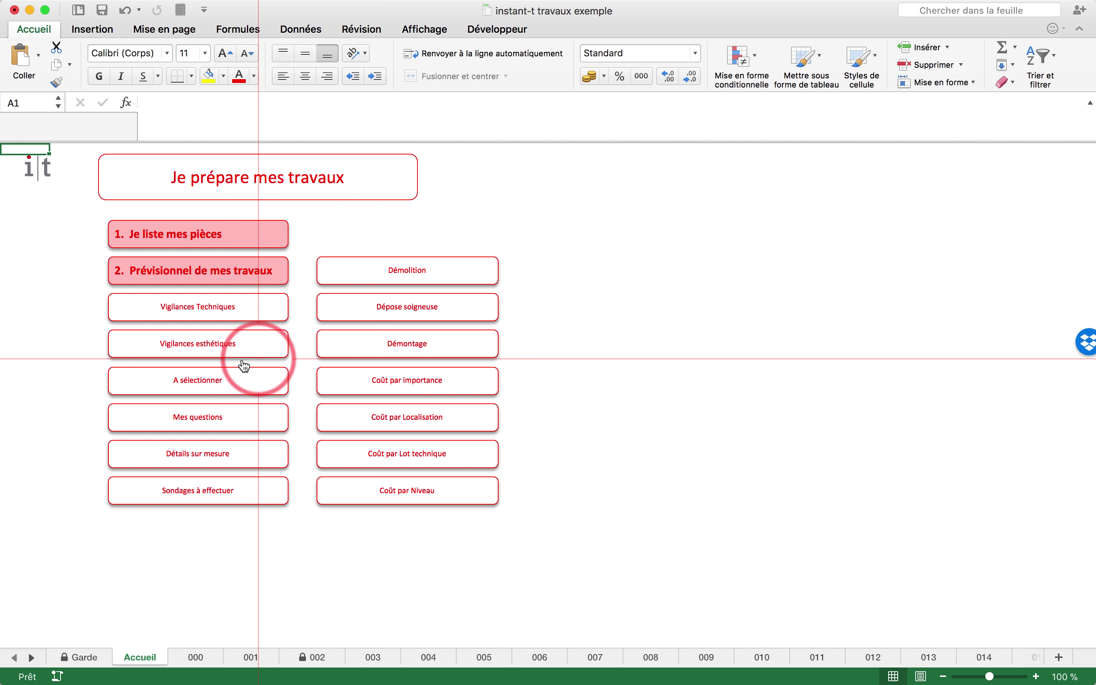
{"action": "left_click", "coordinate": [228, 347]}
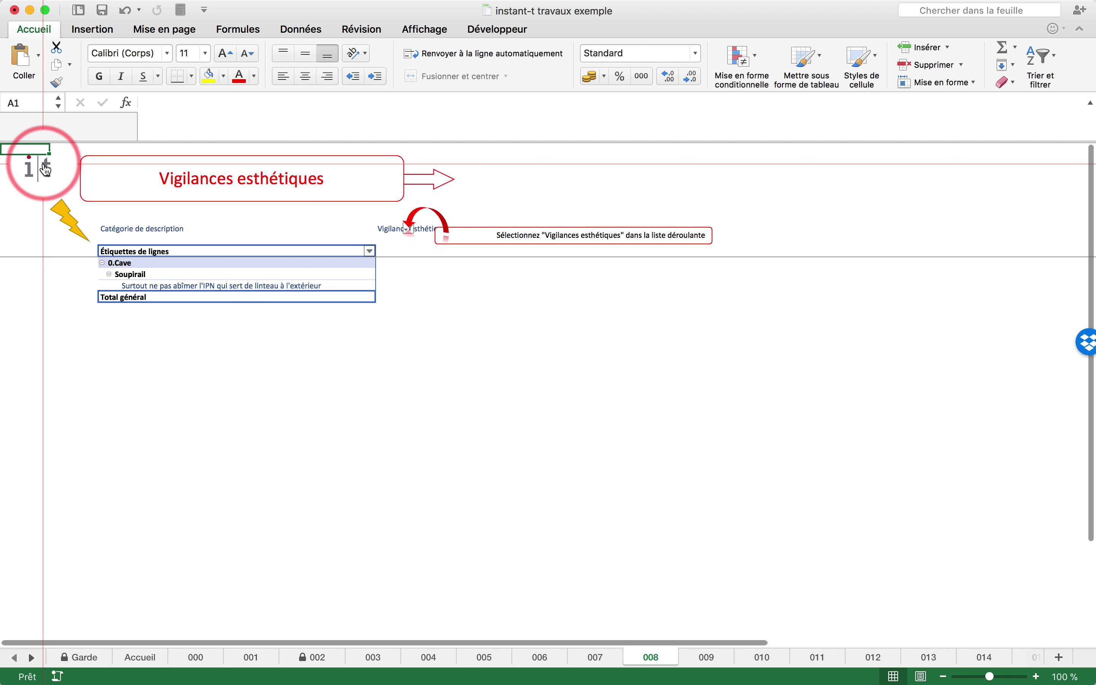
{"action": "left_click", "coordinate": [46, 235]}
{"action": "left_click", "coordinate": [199, 310]}
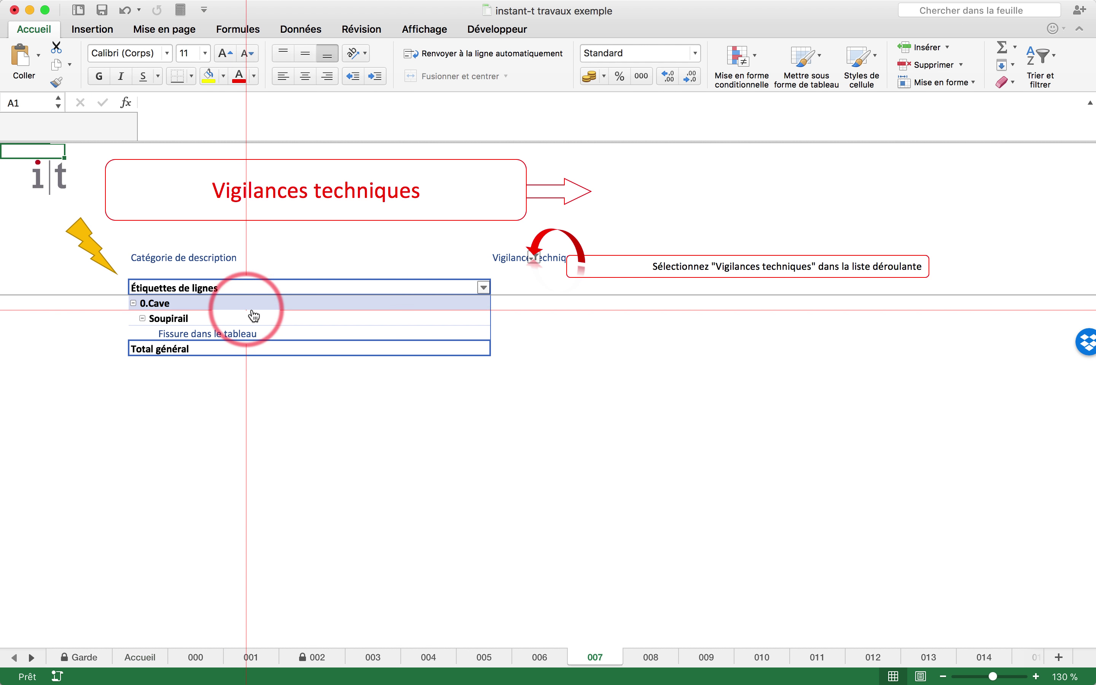
{"action": "left_click", "coordinate": [101, 245]}
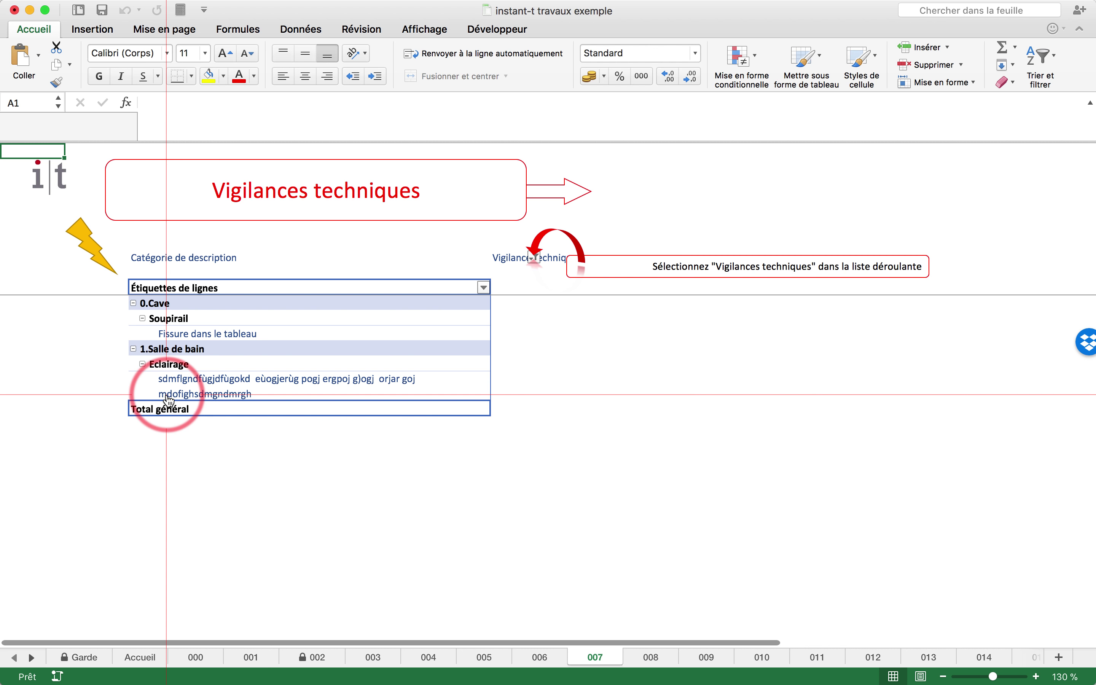
Step: Return to the Prévisionnel Travaux table through the home sheet and look over its rows and columns
{"action": "left_click", "coordinate": [50, 176]}
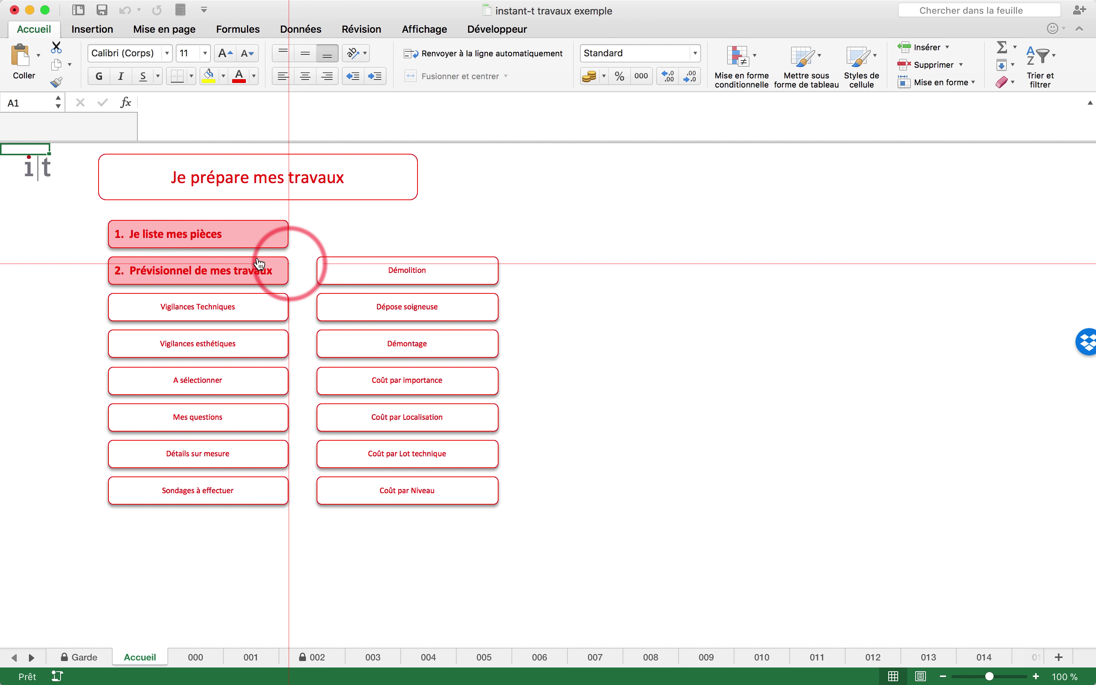
{"action": "left_click", "coordinate": [195, 270]}
{"action": "scroll", "coordinate": [514, 453], "scroll_direction": "down", "scroll_amount": 2}
{"action": "scroll", "coordinate": [538, 471], "scroll_direction": "up", "scroll_amount": 5}
{"action": "scroll", "coordinate": [538, 471], "scroll_direction": "right", "scroll_amount": 6}
{"action": "scroll", "coordinate": [538, 471], "scroll_direction": "left", "scroll_amount": 4}
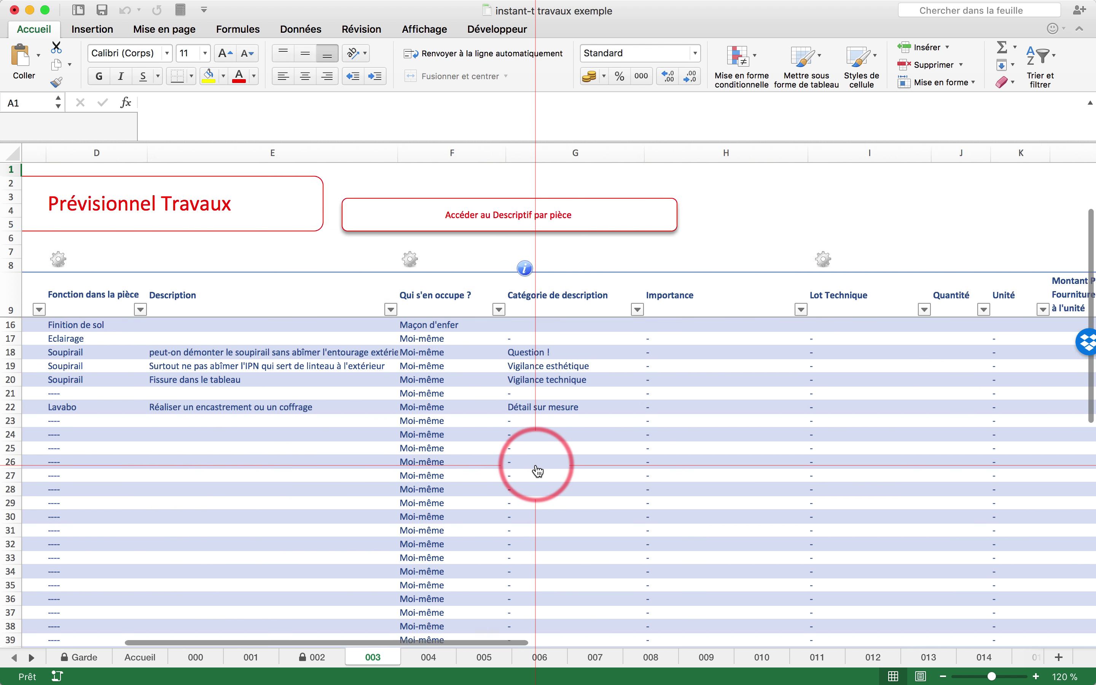
{"action": "scroll", "coordinate": [538, 471], "scroll_direction": "left", "scroll_amount": 3}
{"action": "scroll", "coordinate": [538, 471], "scroll_direction": "up", "scroll_amount": 1}
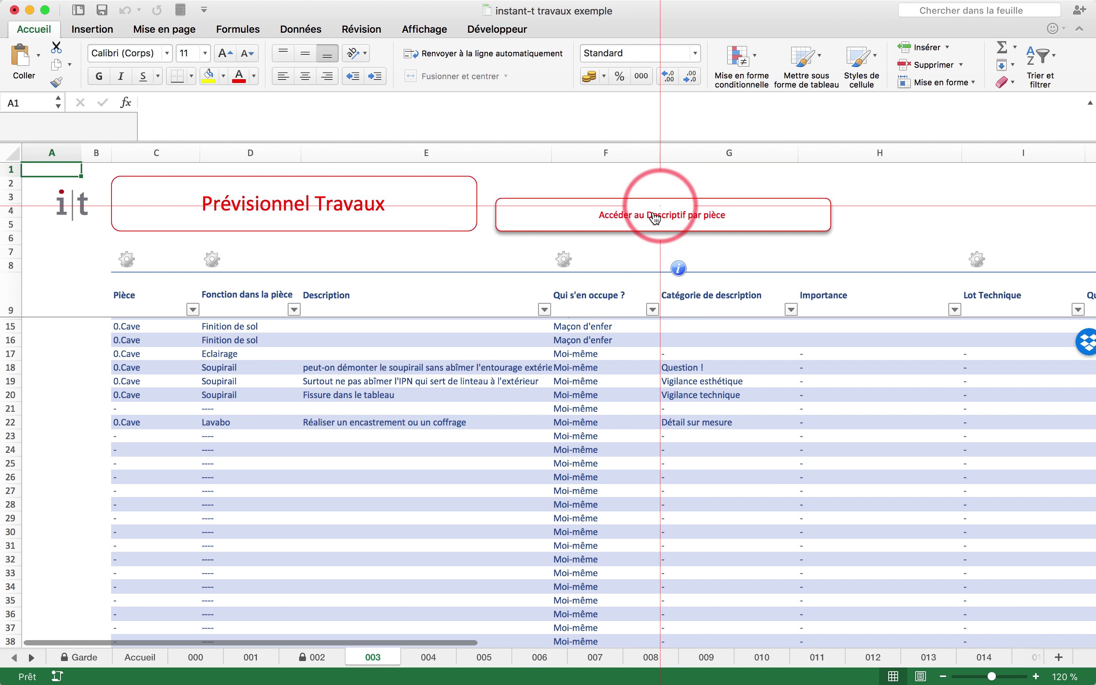
Step: Open the complete works description by room and look through its entries
{"action": "left_click", "coordinate": [669, 212]}
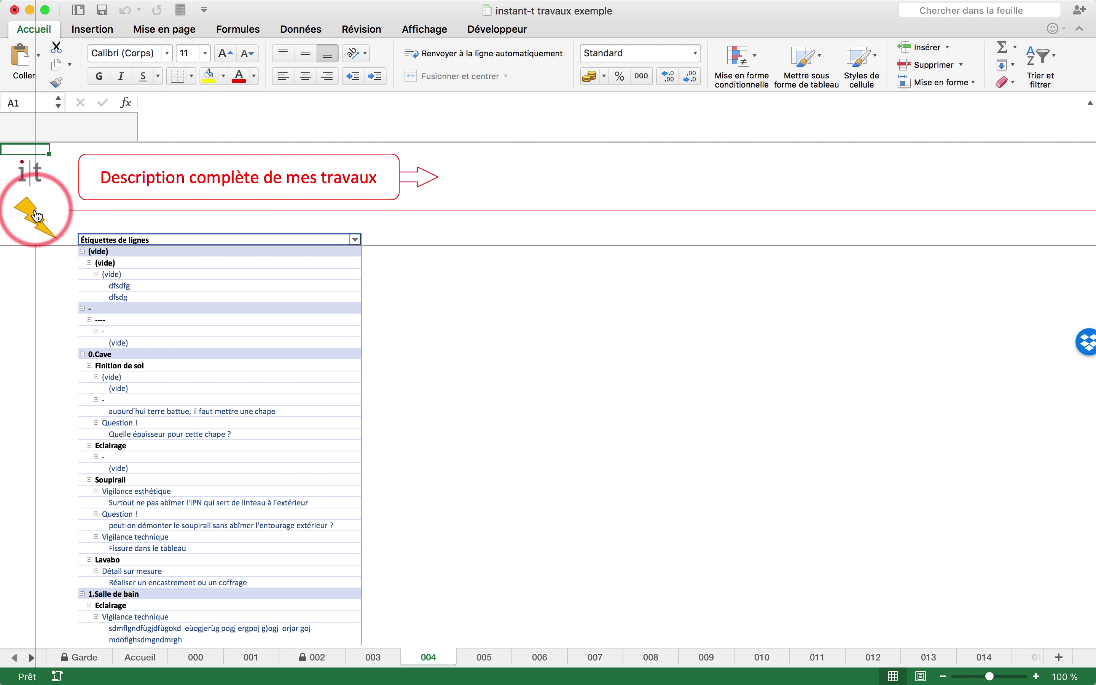
{"action": "scroll", "coordinate": [310, 374], "scroll_direction": "down", "scroll_amount": 3}
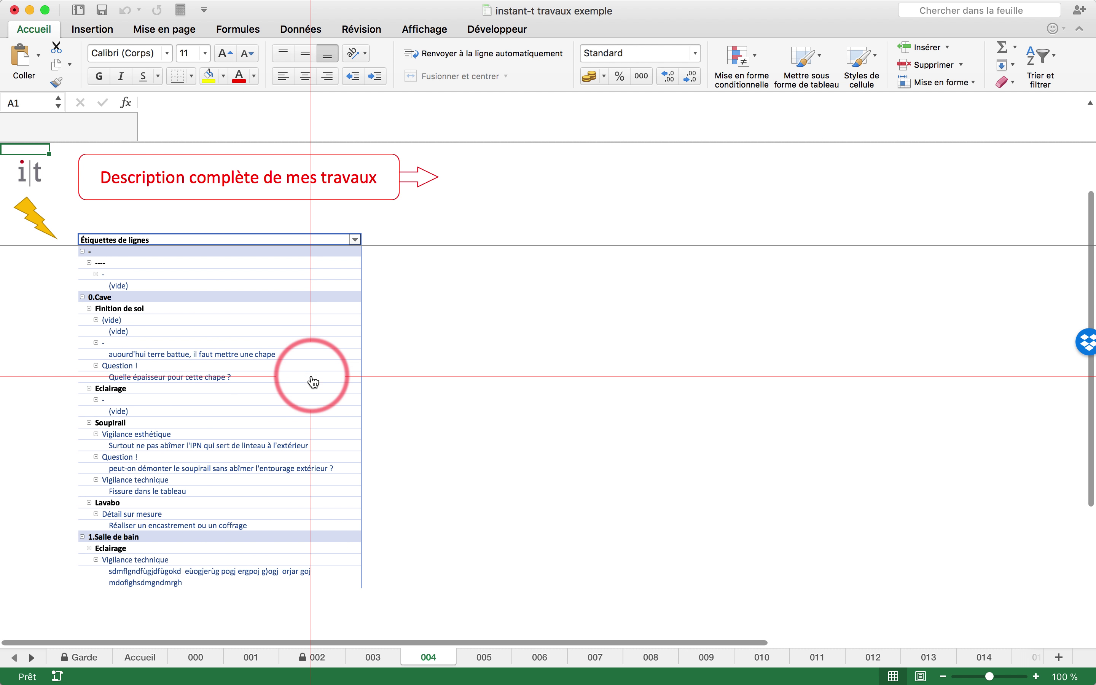
{"action": "scroll", "coordinate": [311, 369], "scroll_direction": "up", "scroll_amount": 2}
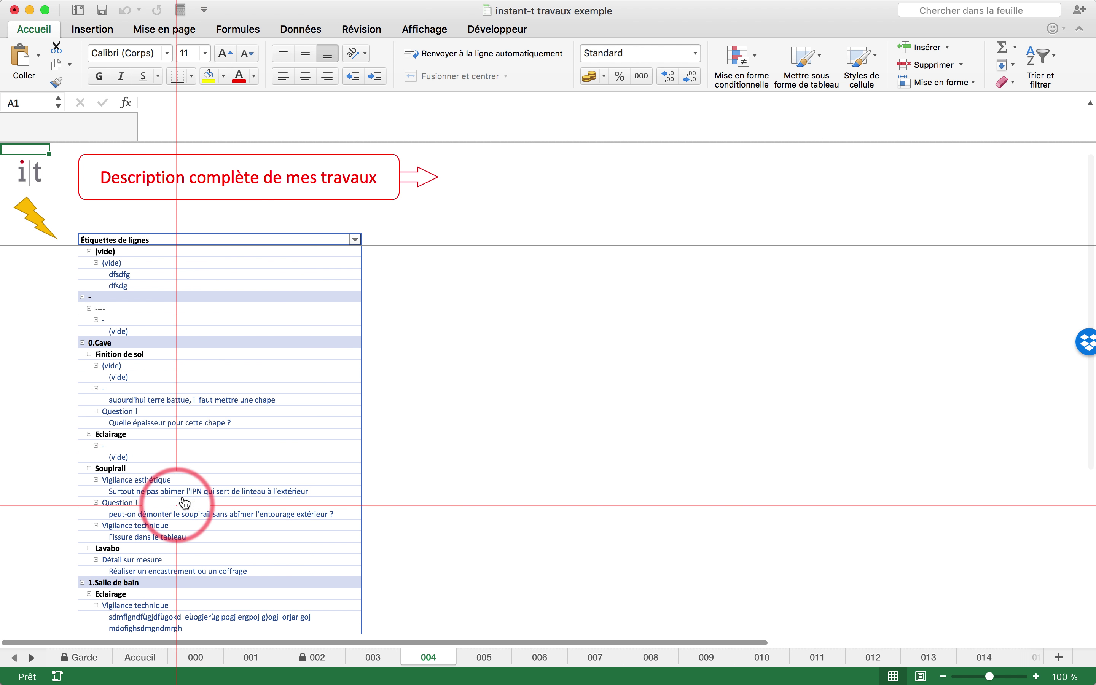
Step: Go back to the forecast table to review its first and last rows, and consult the complete works description once more
{"action": "left_click", "coordinate": [432, 186]}
{"action": "scroll", "coordinate": [363, 519], "scroll_direction": "down", "scroll_amount": 5}
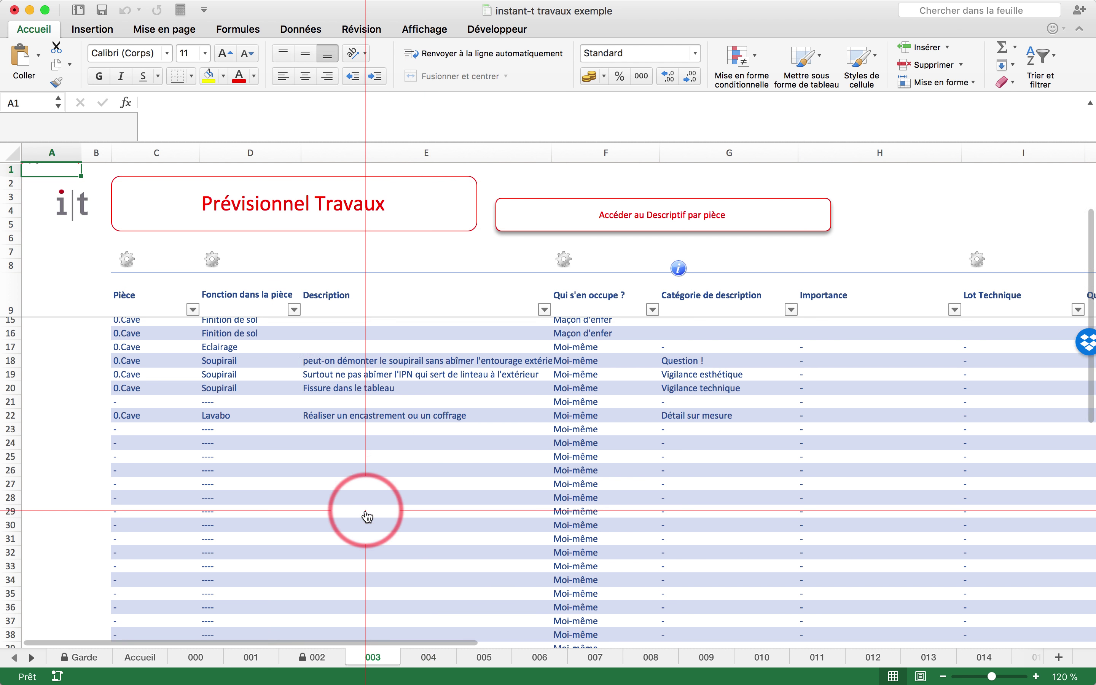
{"action": "scroll", "coordinate": [213, 416], "scroll_direction": "up", "scroll_amount": 1}
{"action": "scroll", "coordinate": [227, 440], "scroll_direction": "down", "scroll_amount": 1}
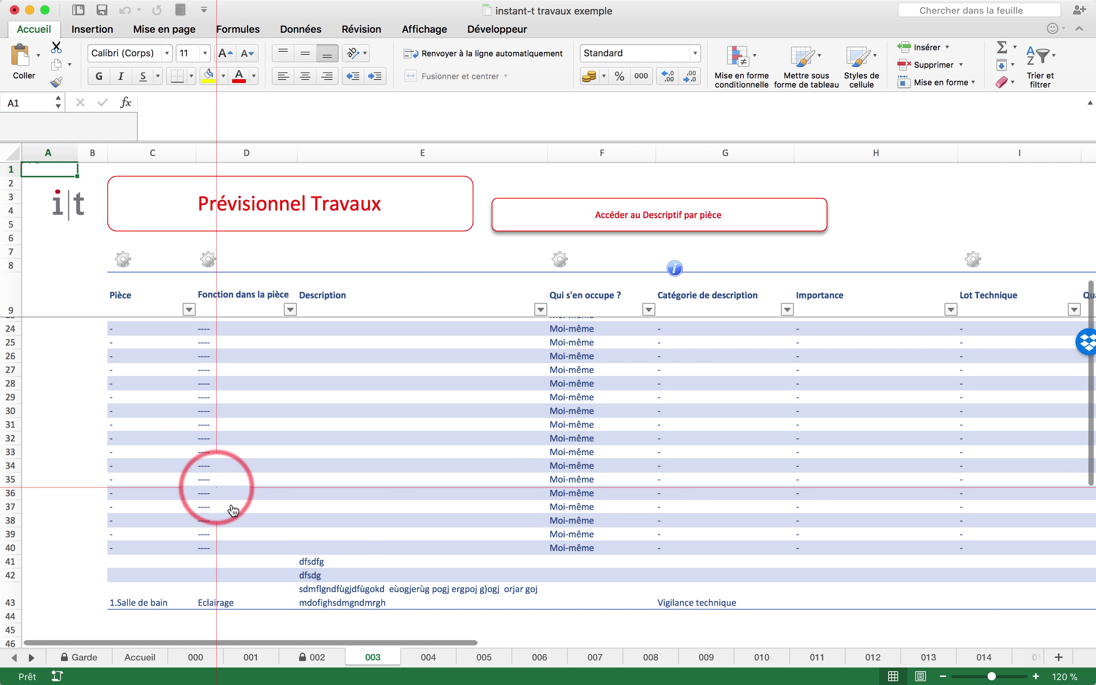
{"action": "scroll", "coordinate": [320, 438], "scroll_direction": "up", "scroll_amount": 3}
{"action": "scroll", "coordinate": [320, 438], "scroll_direction": "up", "scroll_amount": 2}
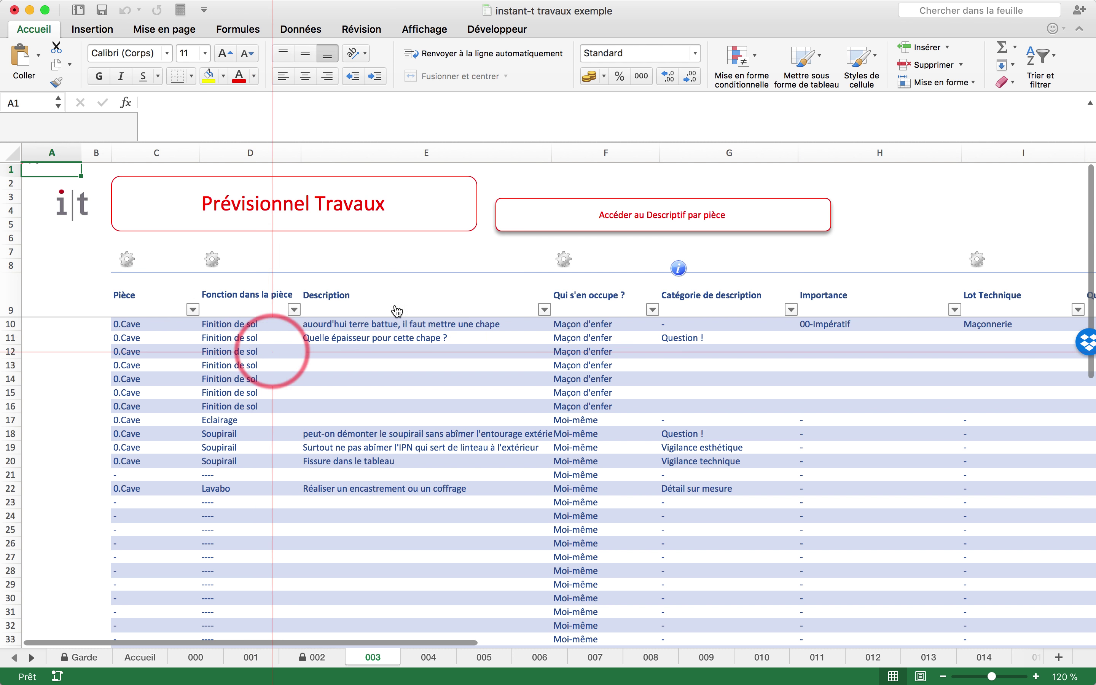
{"action": "left_click", "coordinate": [652, 215]}
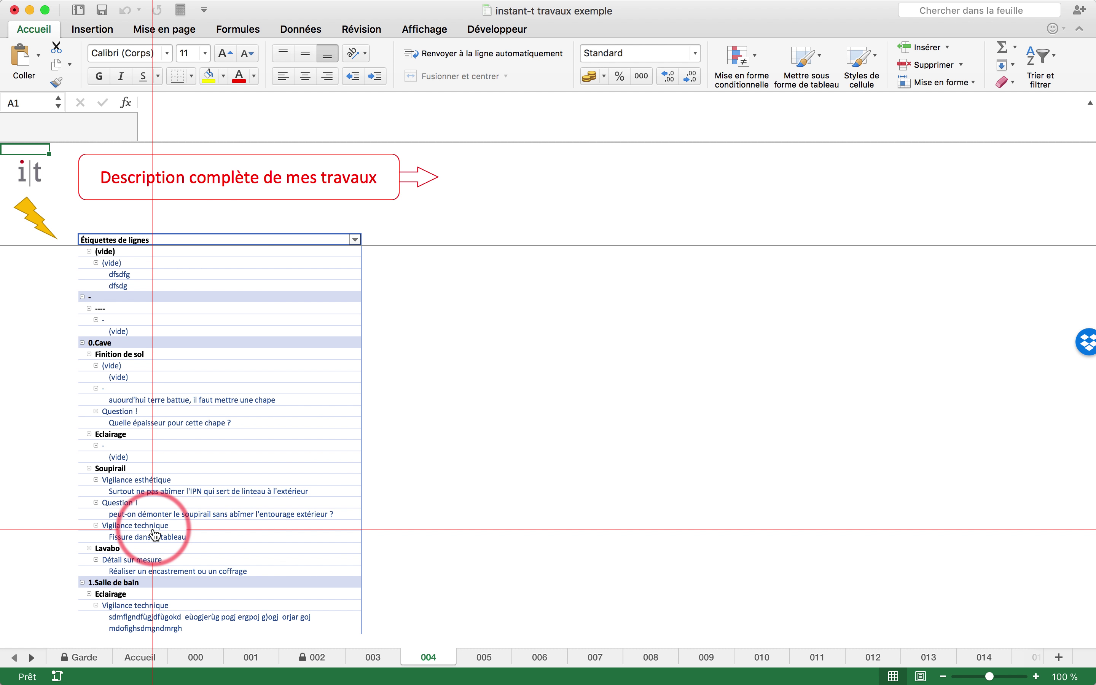
{"action": "left_click", "coordinate": [414, 186]}
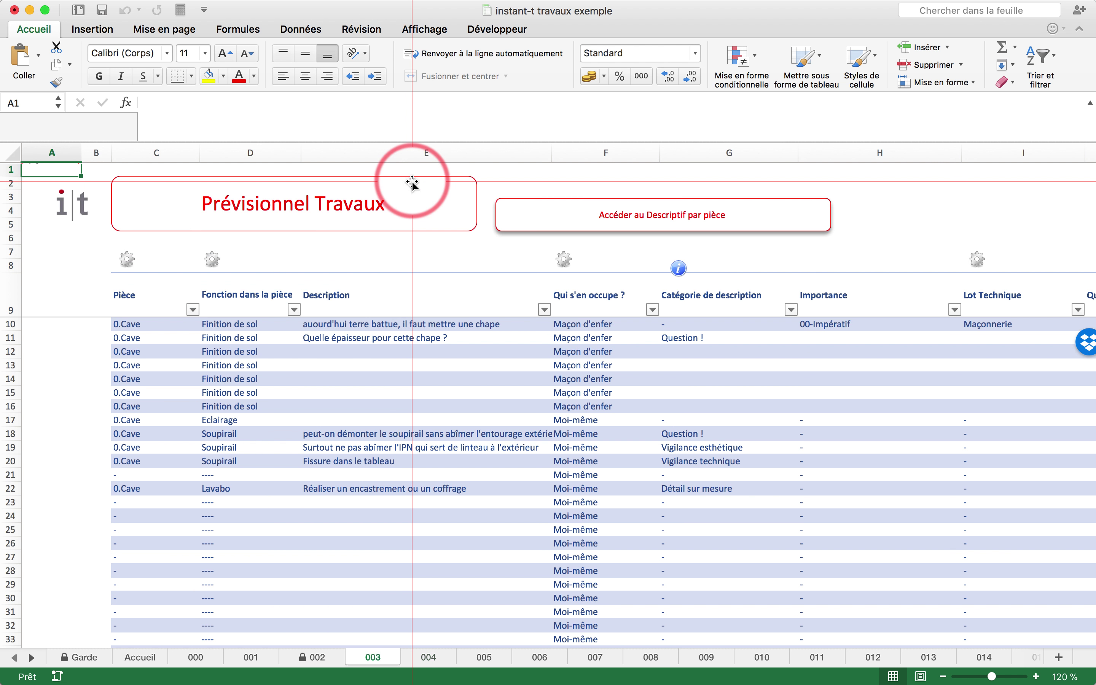
Step: Add the descriptions "Démontage du soupirail" in row 24 and "Pose du nouveau soupirail" in row 25 of the forecast table
{"action": "left_click", "coordinate": [340, 518]}
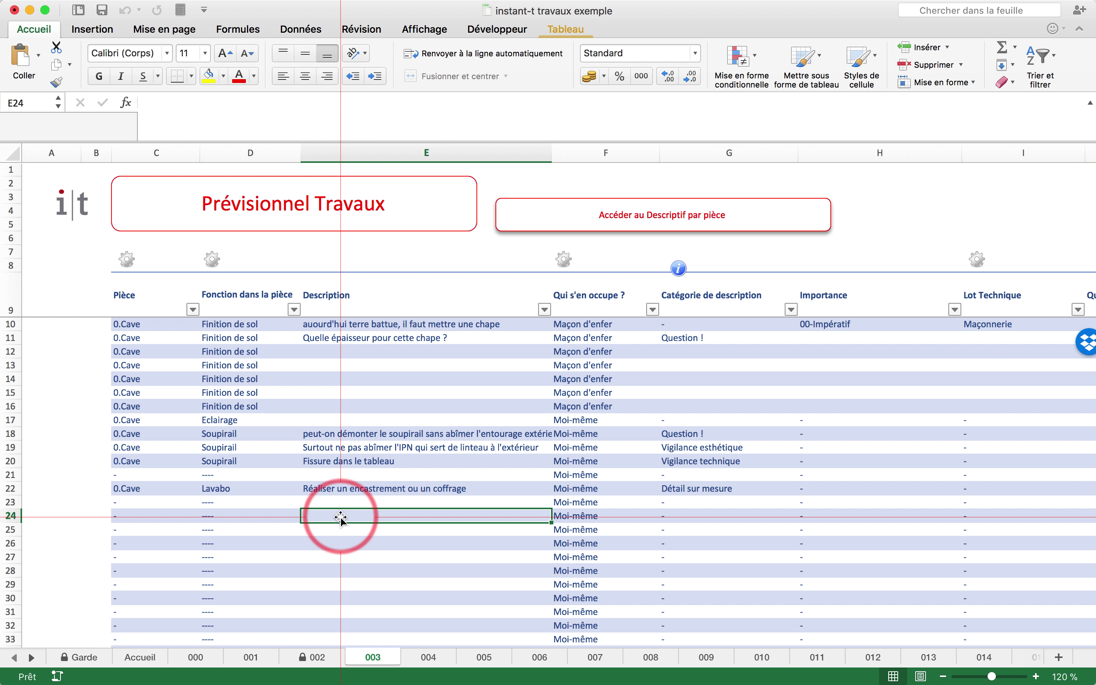
{"action": "type", "text": "Dém"}
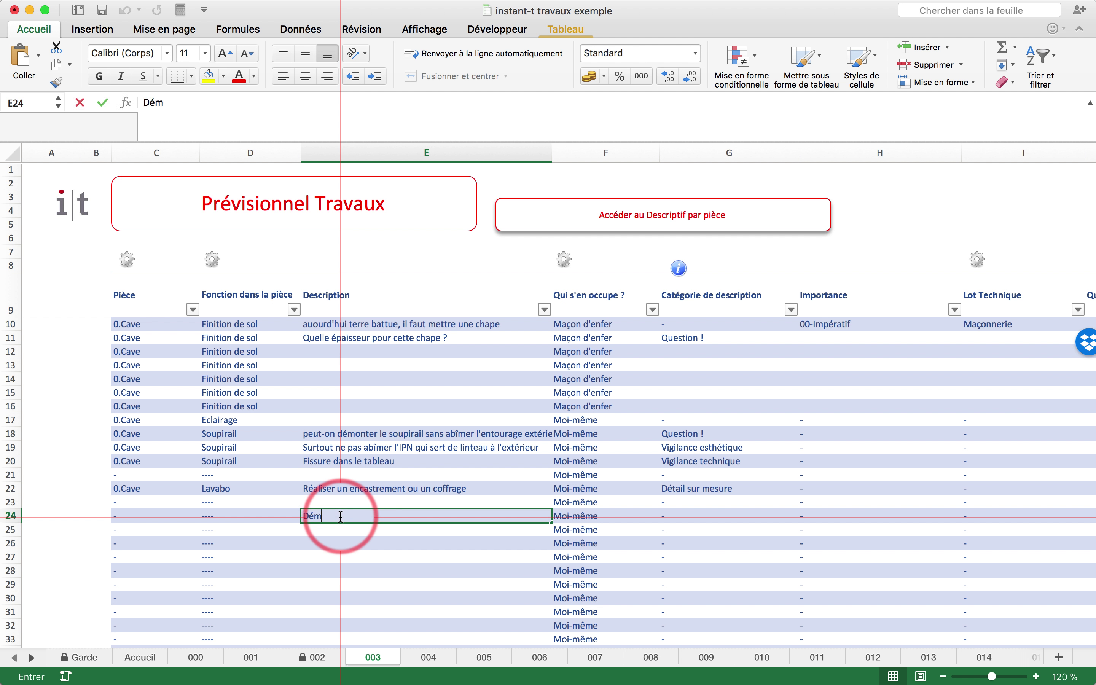
{"action": "type", "text": "ontage du soupirail"}
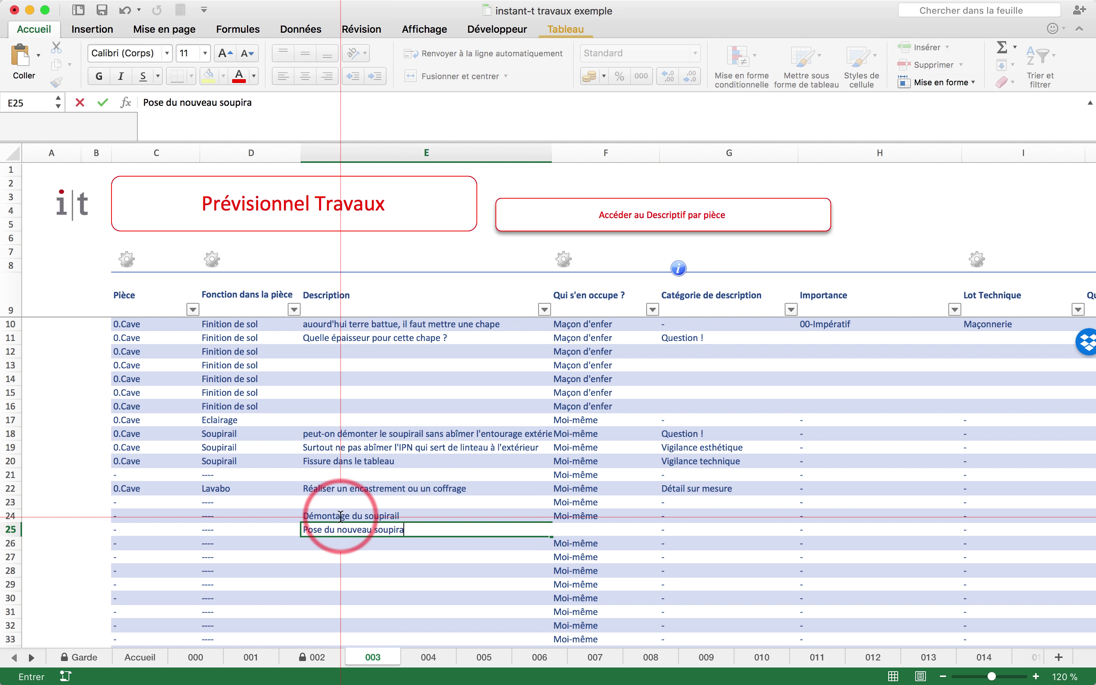
Step: Copy the room 0.Cave and function Soupirail from row 20 to the two new soupirail entries in rows 24 and 25
{"action": "left_click", "coordinate": [340, 517]}
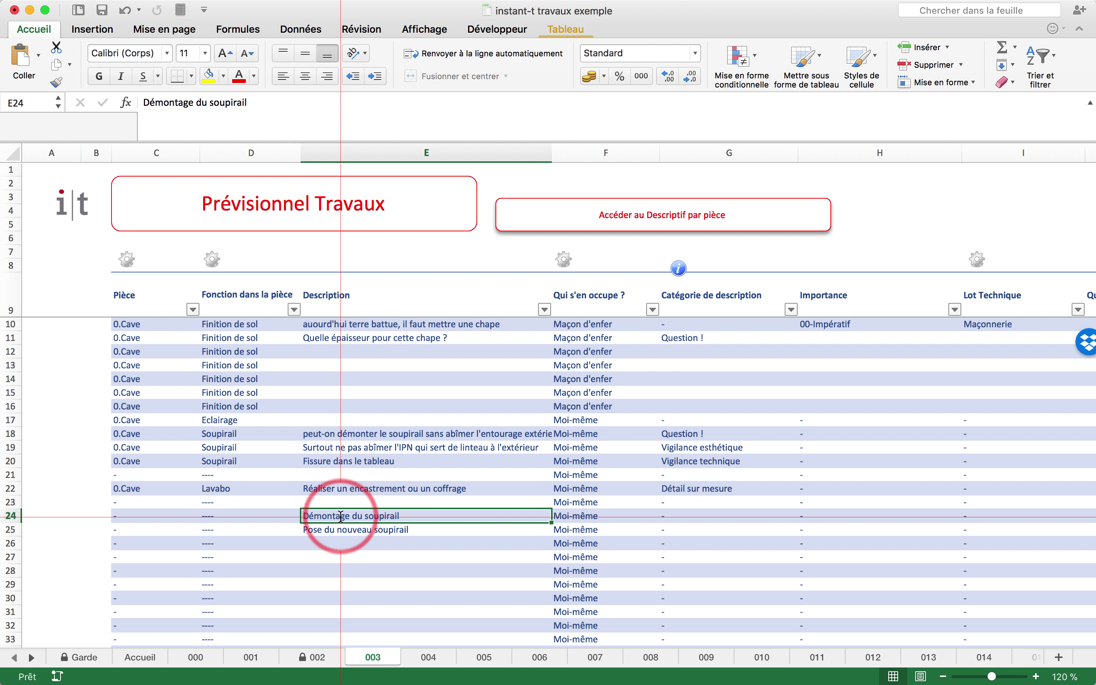
{"action": "key", "text": "Left"}
{"action": "key", "text": "Left"}
{"action": "key", "text": "Up"}
{"action": "key", "text": "Up"}
{"action": "key", "text": "Up"}
{"action": "key", "text": "Up"}
{"action": "key", "text": "Up"}
{"action": "key", "text": "Up"}
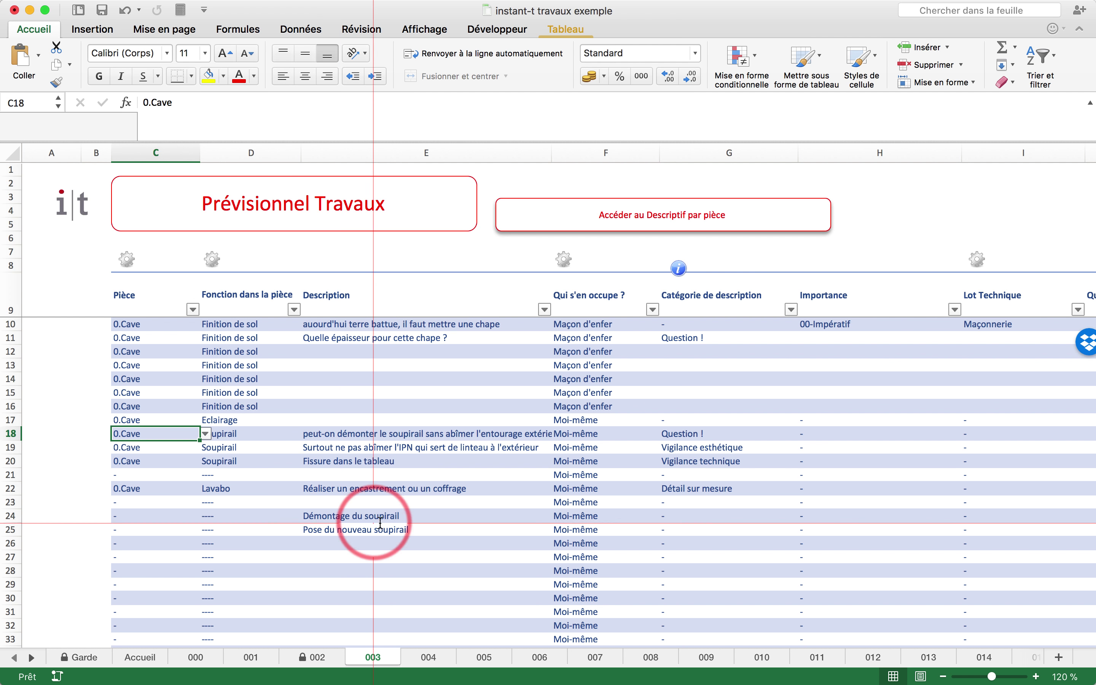
{"action": "left_click_drag", "start_coordinate": [133, 461], "coordinate": [230, 461]}
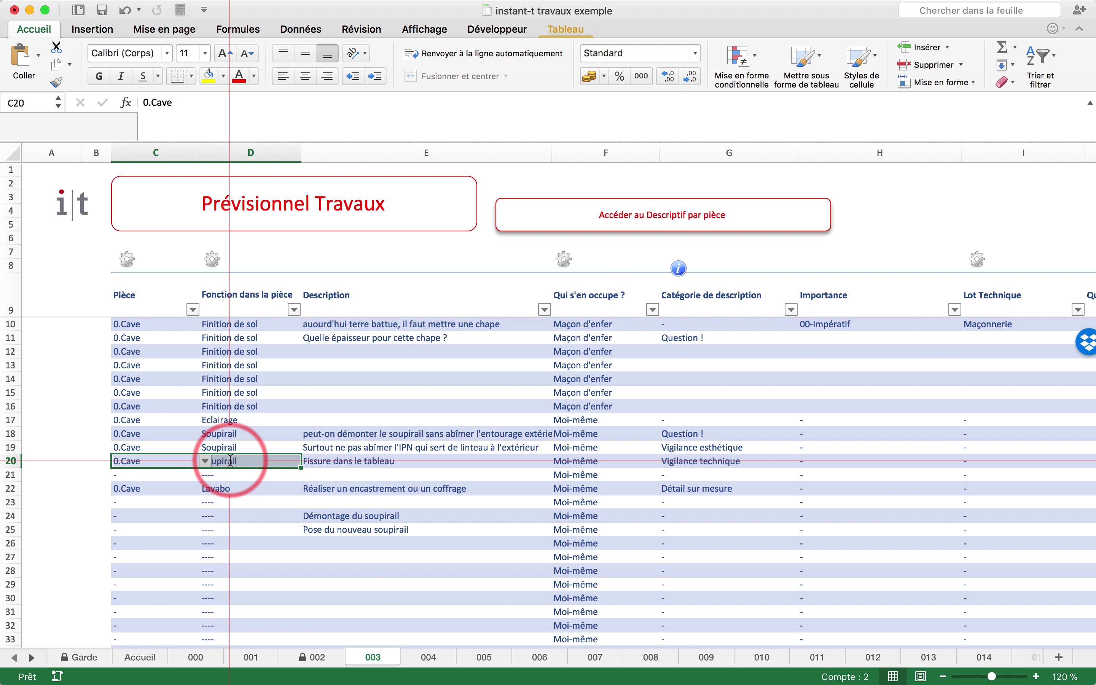
{"action": "key", "text": "super+c"}
{"action": "left_click", "coordinate": [145, 519]}
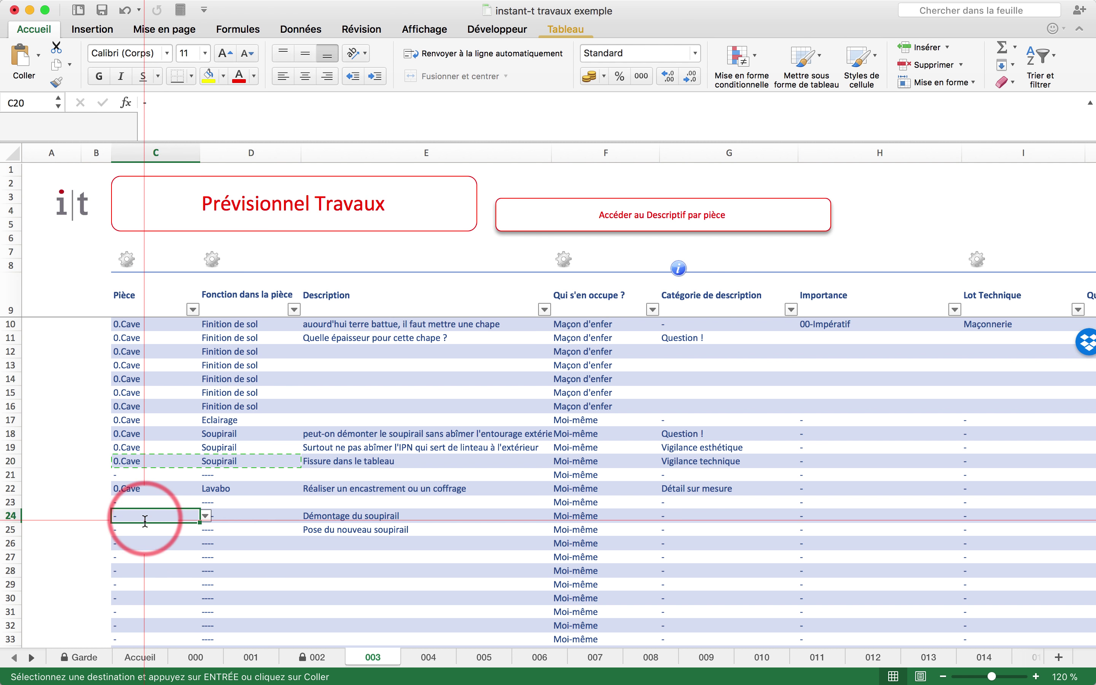
{"action": "key", "text": "shift+Down"}
{"action": "key", "text": "shift+Right"}
{"action": "key", "text": "Return"}
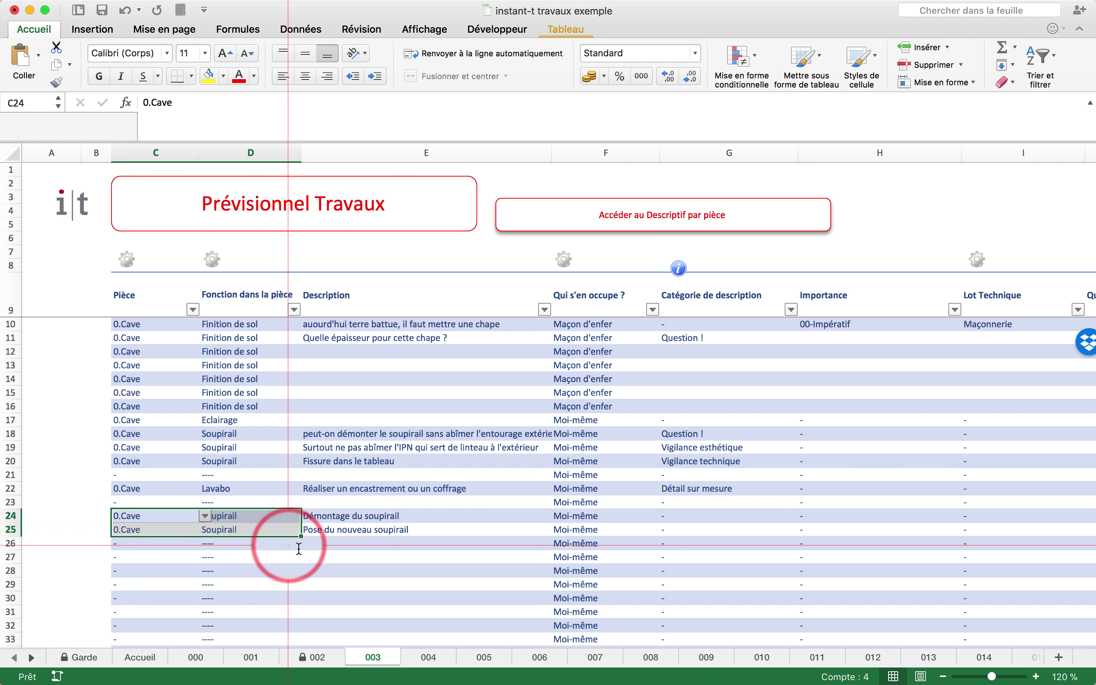
Step: Examine the category choices for the Démontage du soupirail row, then consult the complete works description and return to the forecast
{"action": "left_click", "coordinate": [748, 516]}
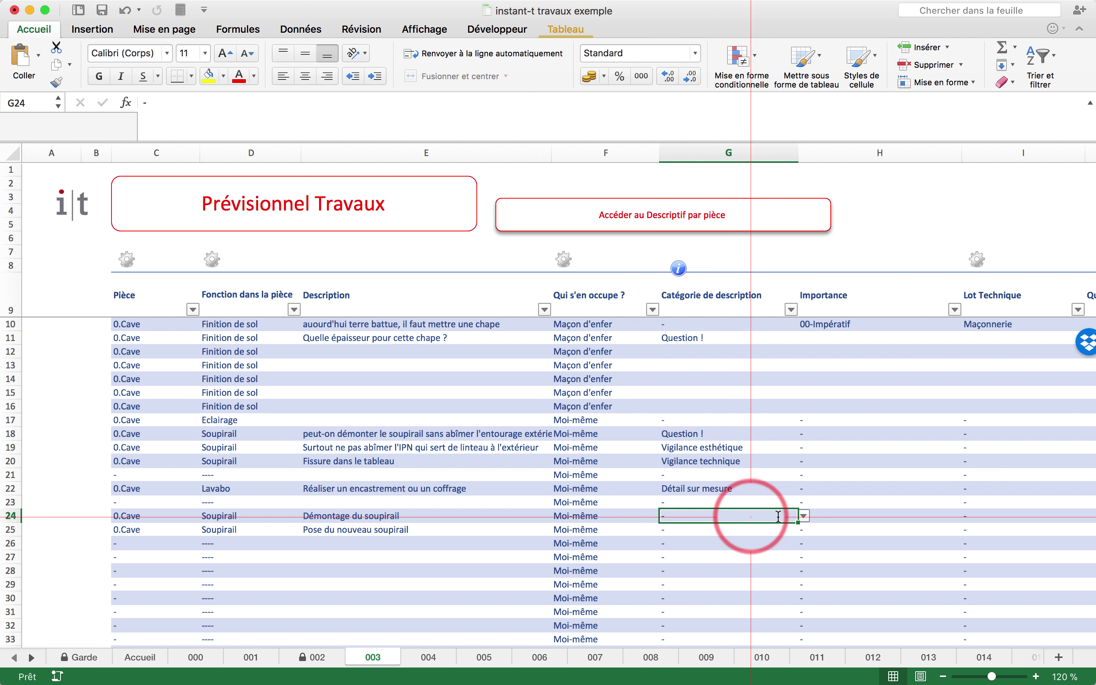
{"action": "left_click", "coordinate": [803, 516]}
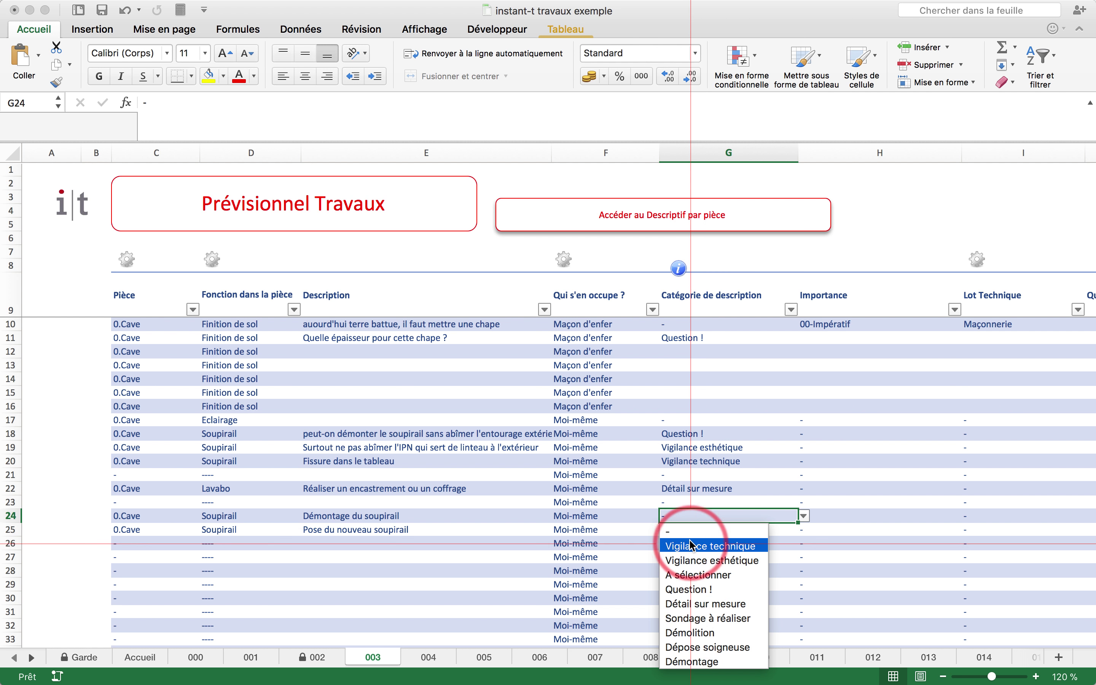
{"action": "key", "text": "Escape"}
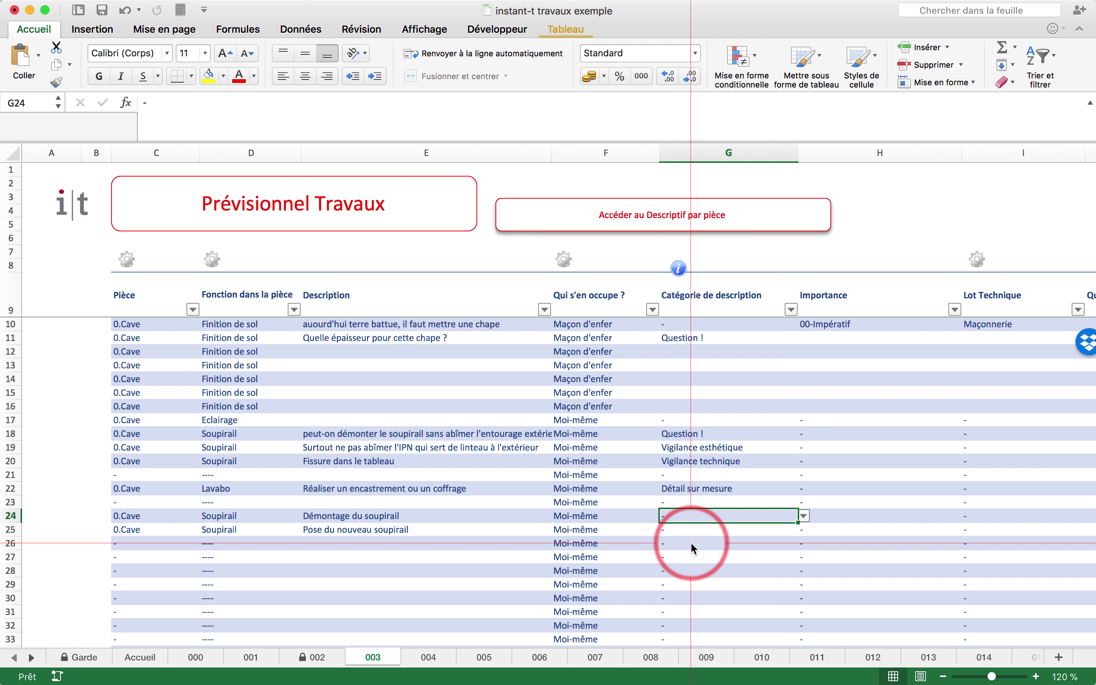
{"action": "left_click", "coordinate": [661, 223]}
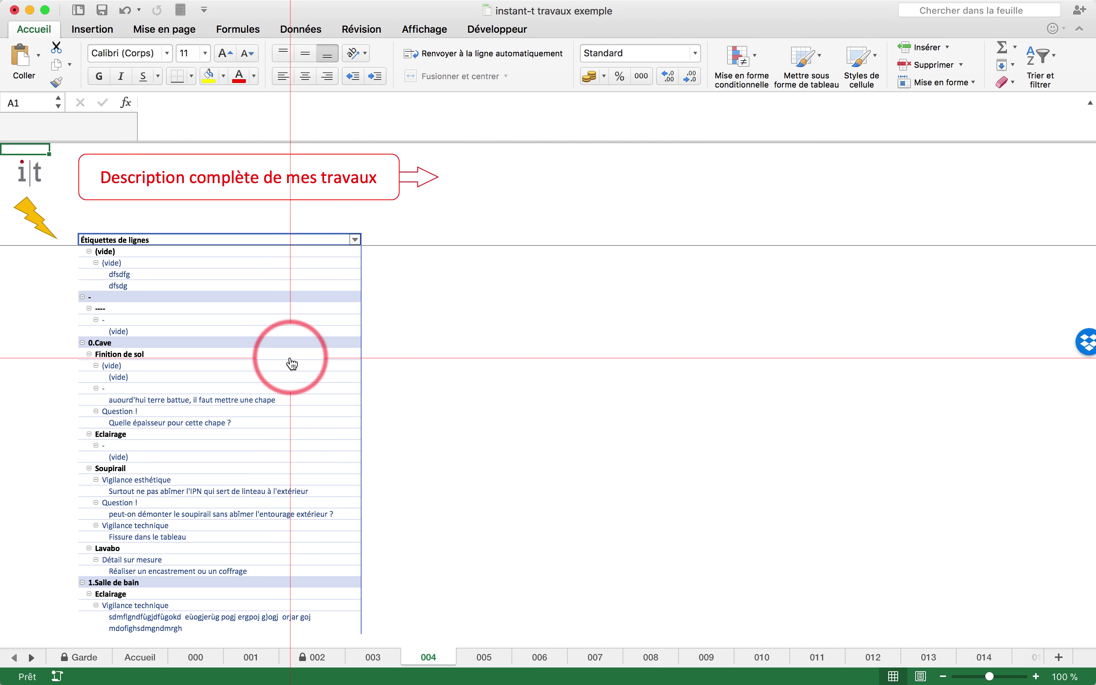
{"action": "left_click", "coordinate": [421, 179]}
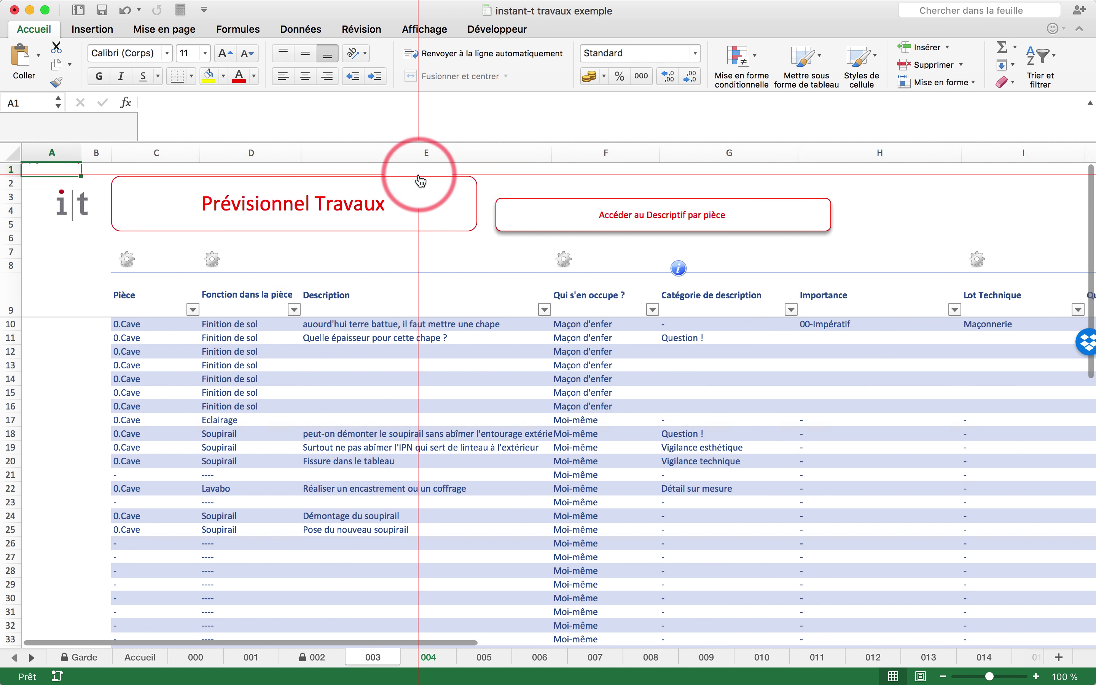
Step: Review the description category choices in row 14 of the forecast table and compare them with the summaries on the home sheet
{"action": "scroll", "coordinate": [665, 407], "scroll_direction": "right", "scroll_amount": 5}
{"action": "scroll", "coordinate": [670, 422], "scroll_direction": "left", "scroll_amount": 5}
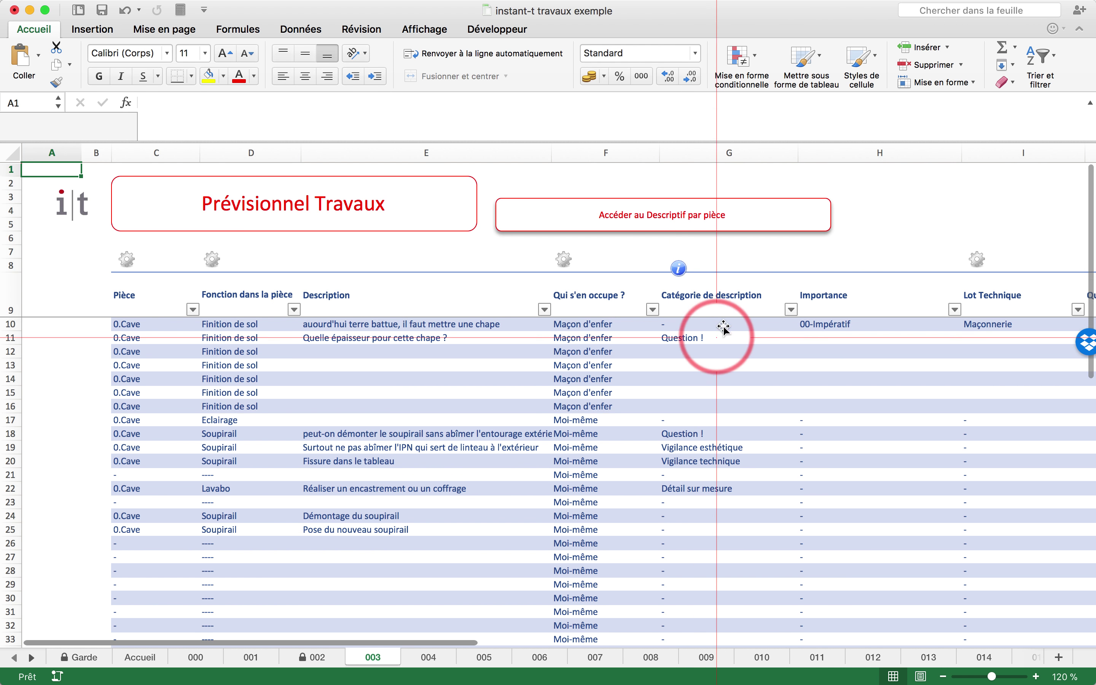
{"action": "left_click", "coordinate": [718, 380]}
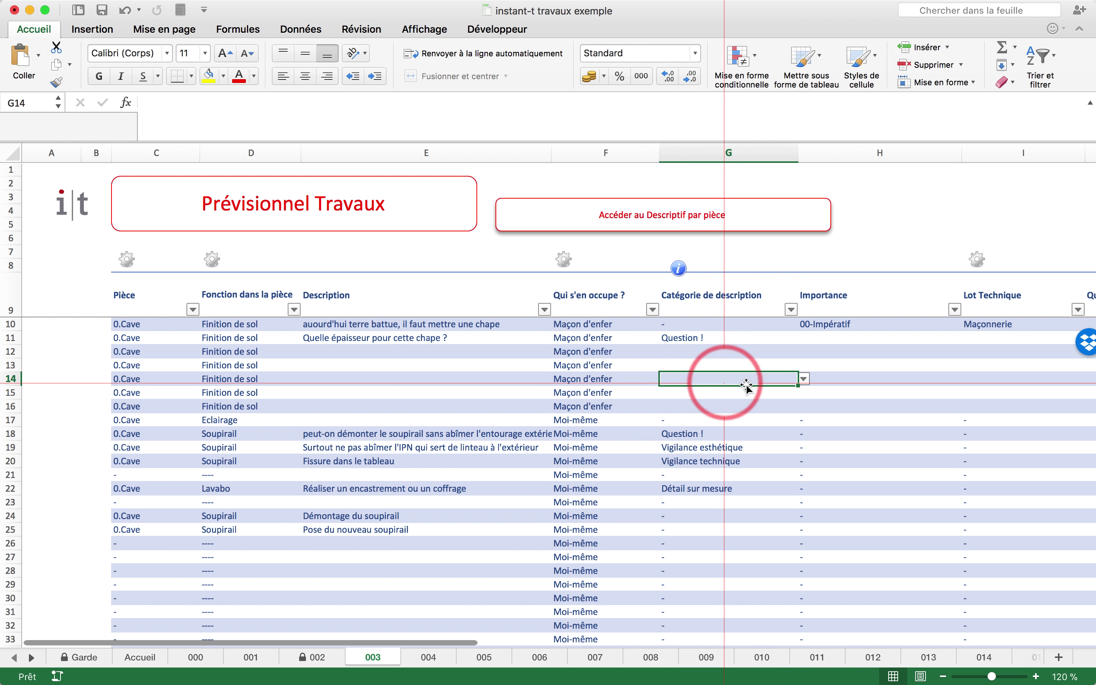
{"action": "left_click", "coordinate": [803, 378]}
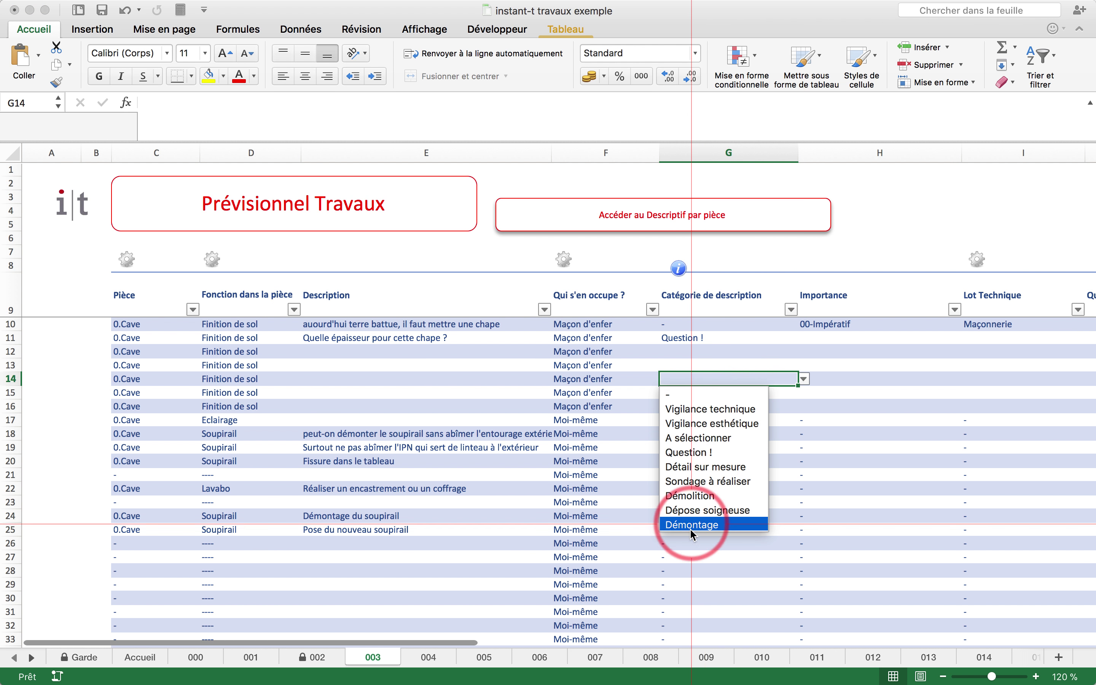
{"action": "key", "text": "Escape"}
{"action": "left_click", "coordinate": [75, 203]}
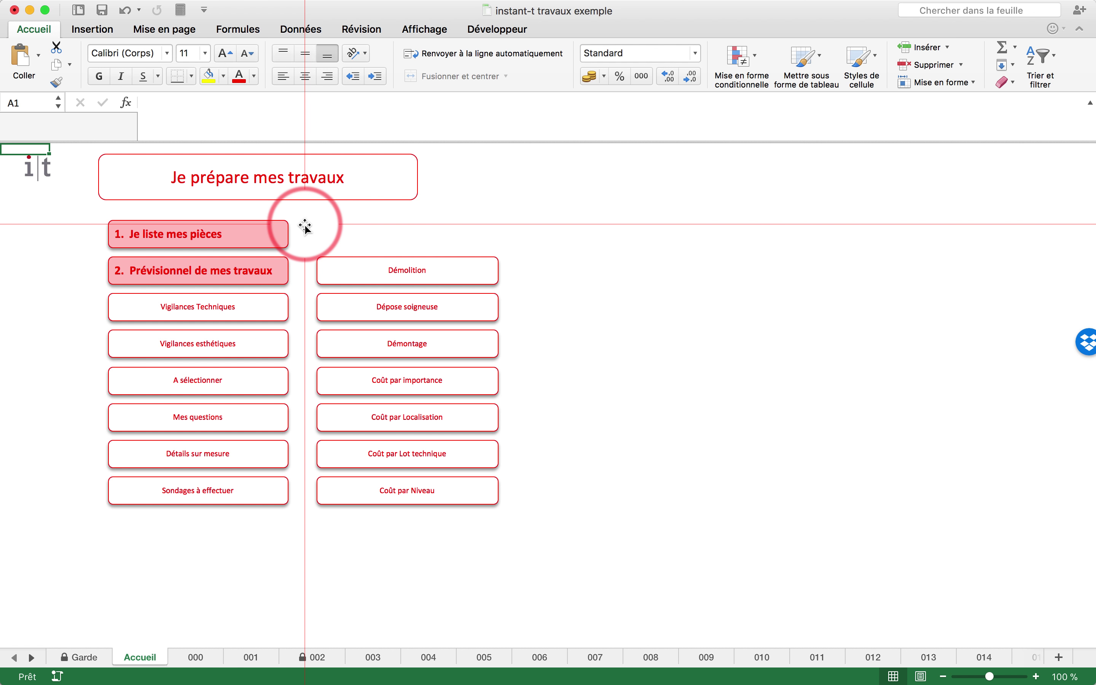
Step: Reopen the works forecast and add "Choisir un mitigeur" as the row 26 description, with the category A sélectionner
{"action": "left_click", "coordinate": [179, 262]}
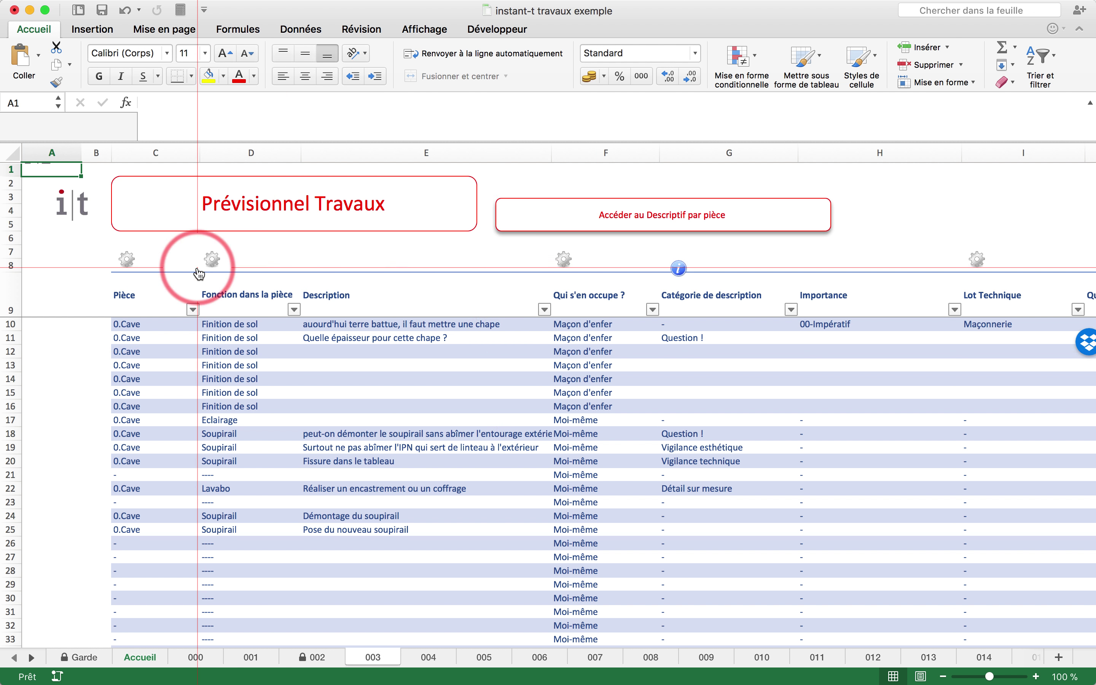
{"action": "left_click", "coordinate": [376, 544]}
{"action": "type", "text": "Choisir un mitigeur"}
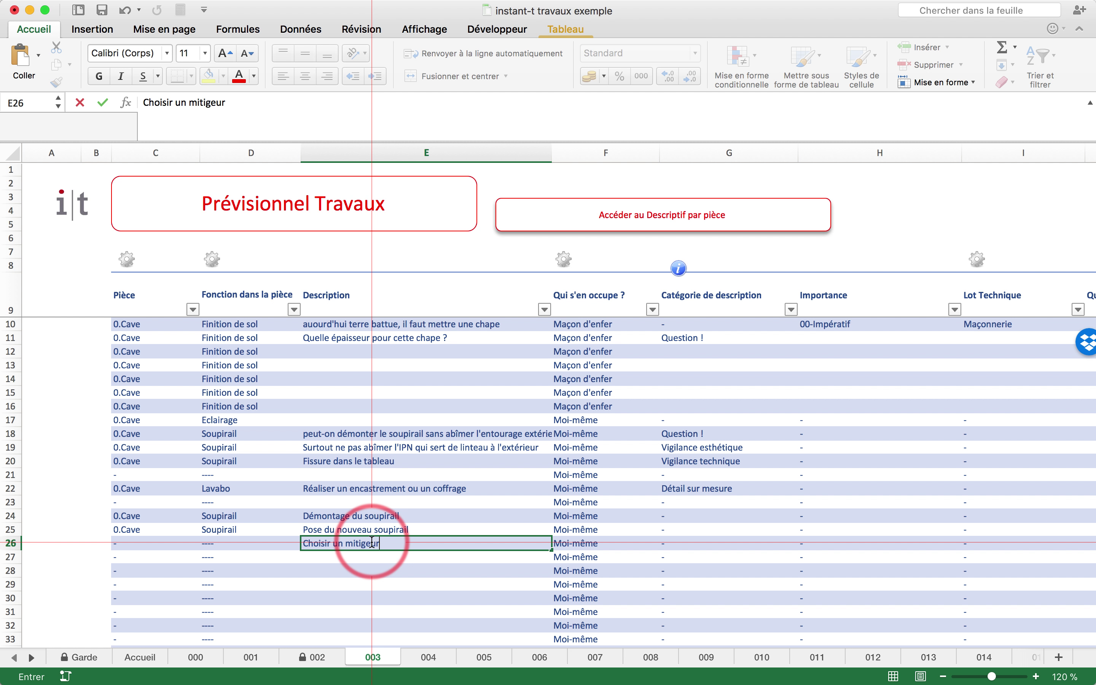
{"action": "key", "text": "Tab"}
{"action": "key", "text": "Tab"}
{"action": "key", "text": "alt+Down"}
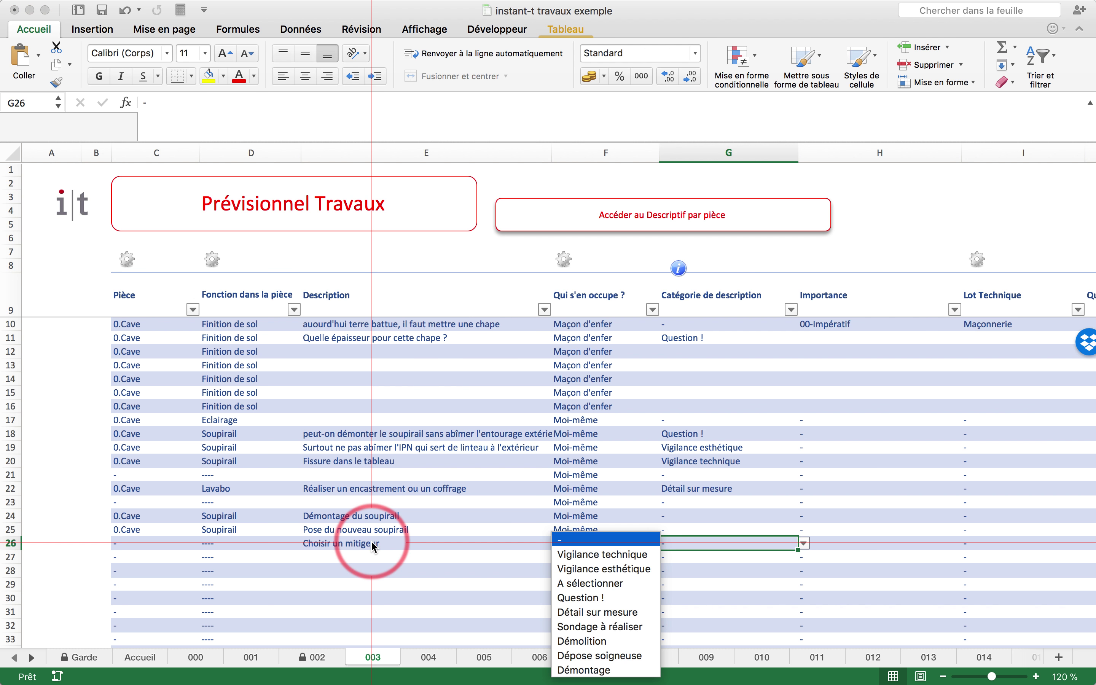
{"action": "left_click", "coordinate": [605, 590]}
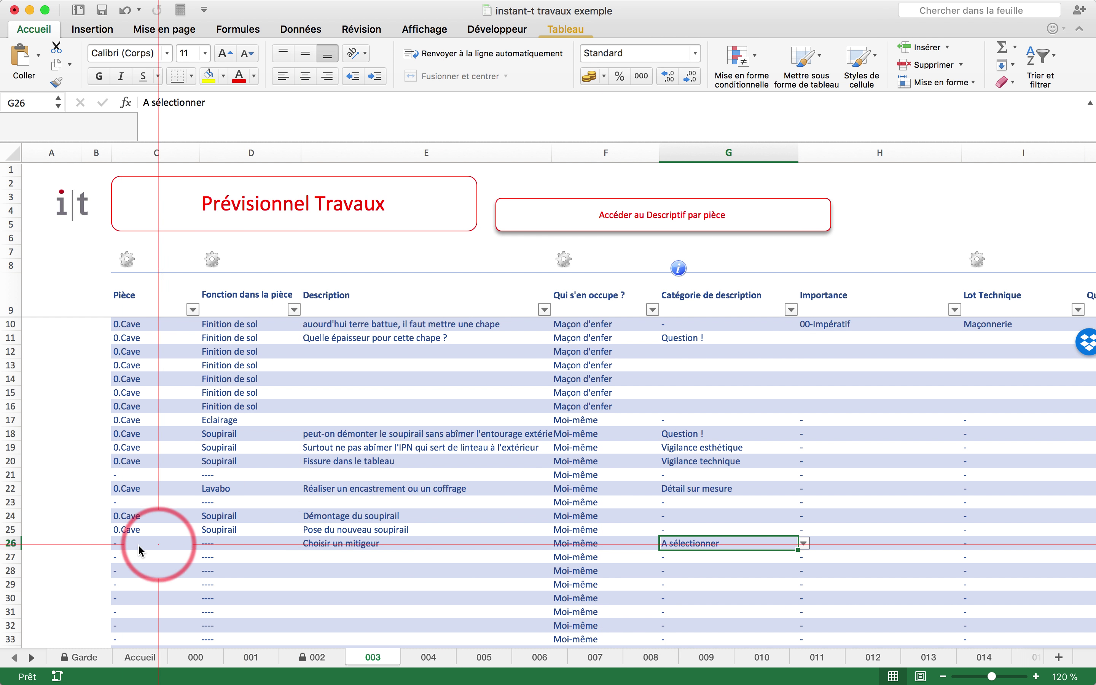
Step: Copy the room 0.Cave and function Lavabo from row 22 to the Choisir un mitigeur entry in row 26
{"action": "key", "text": "Left"}
{"action": "key", "text": "Left"}
{"action": "key", "text": "Left"}
{"action": "key", "text": "Left"}
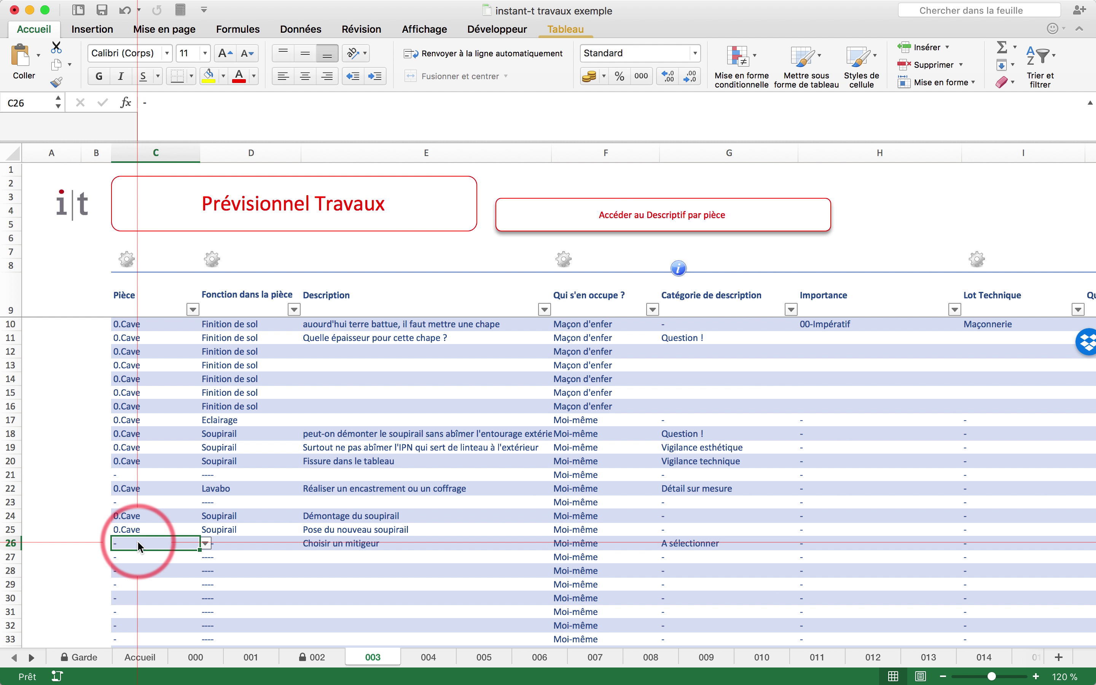
{"action": "left_click", "coordinate": [150, 489]}
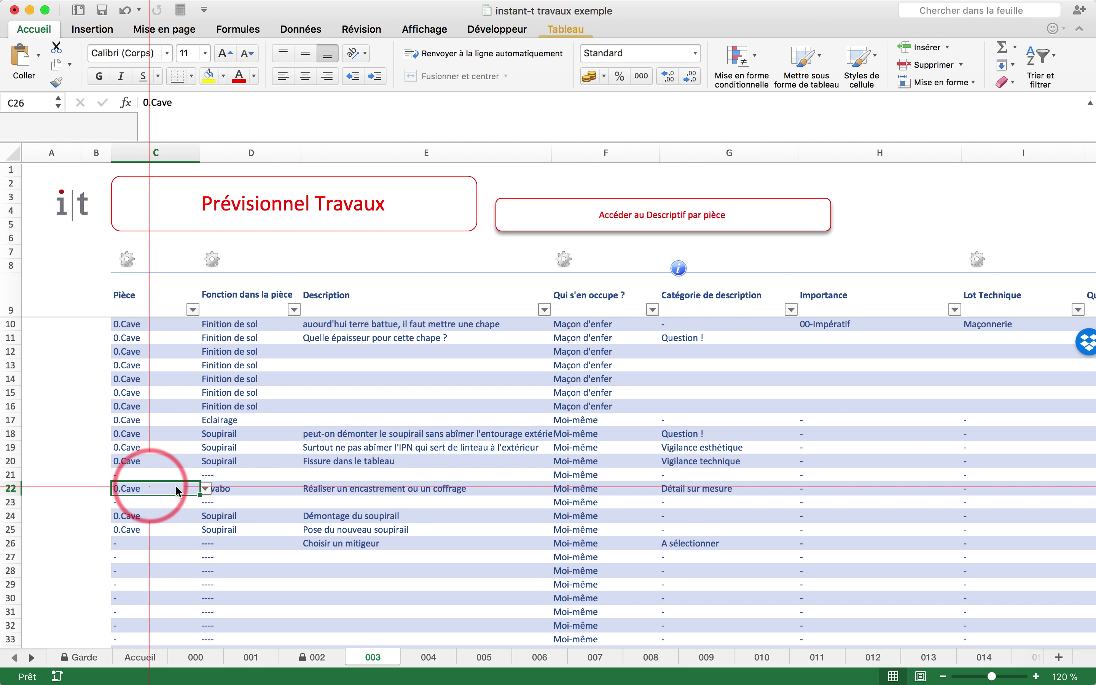
{"action": "left_click", "coordinate": [239, 485], "text": "shift"}
{"action": "key", "text": "super+c"}
{"action": "left_click", "coordinate": [134, 539]}
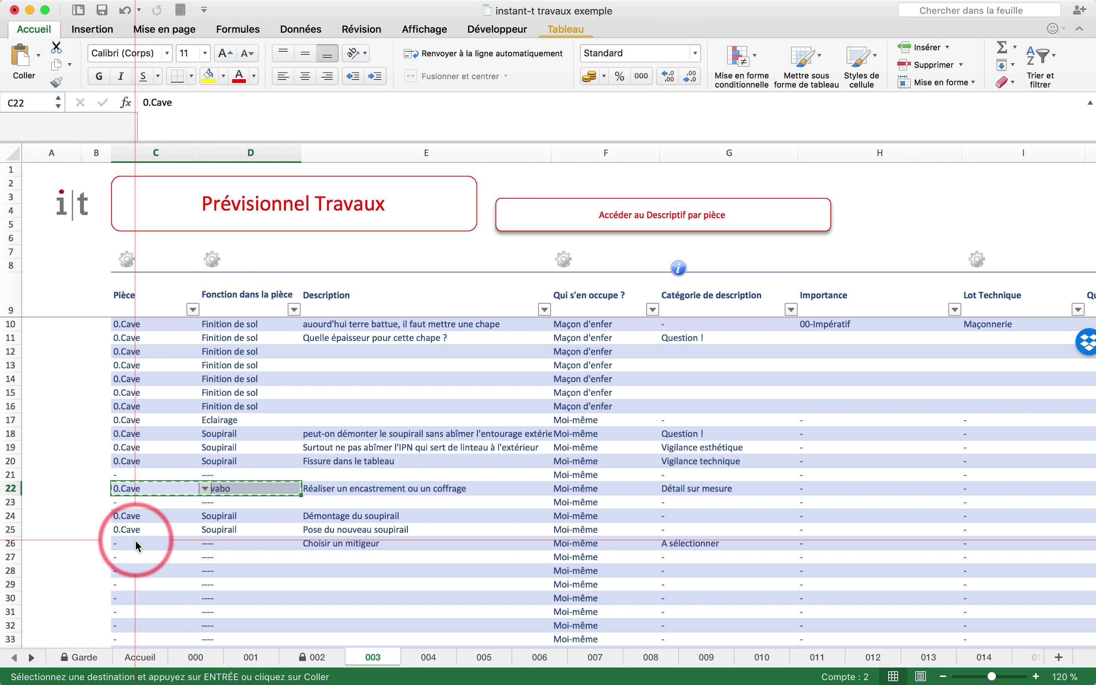
{"action": "key", "text": "Return"}
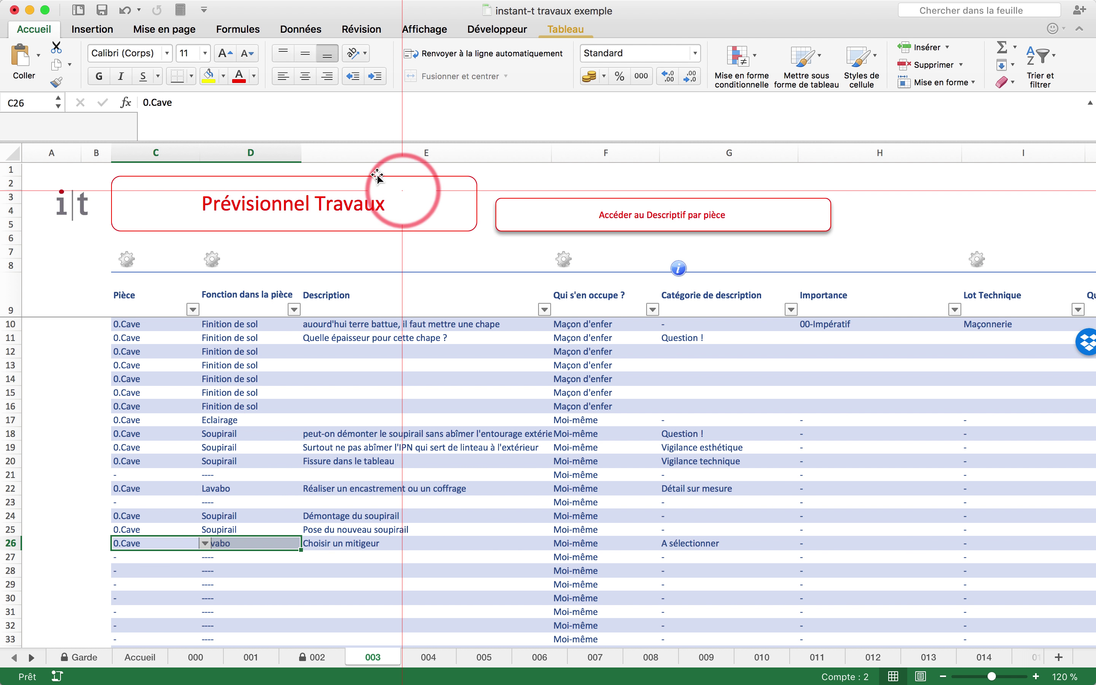
Step: Open the A sélectionner summary from the home sheet and refresh it with the new forecast entries
{"action": "left_click", "coordinate": [68, 202]}
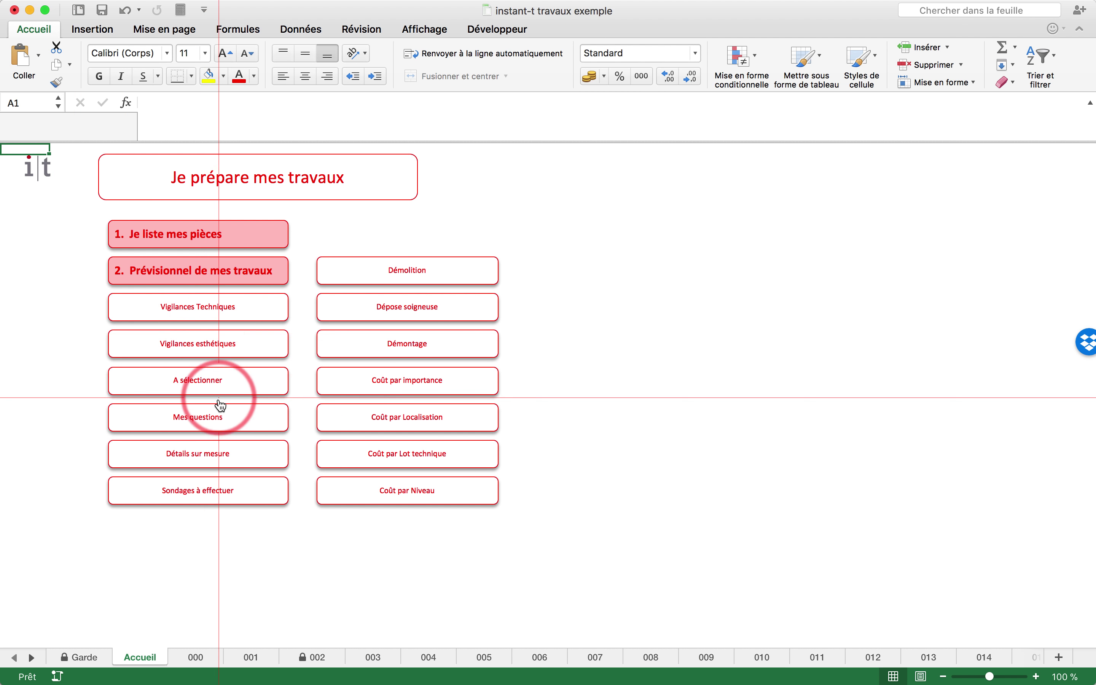
{"action": "left_click", "coordinate": [195, 380]}
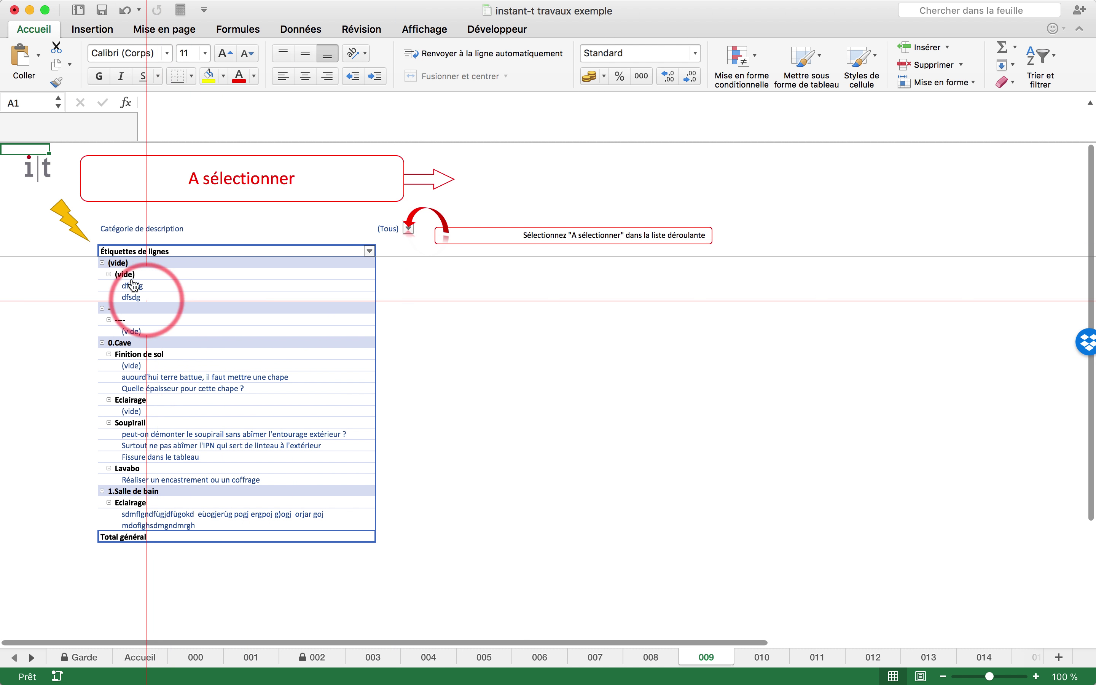
{"action": "left_click", "coordinate": [69, 219]}
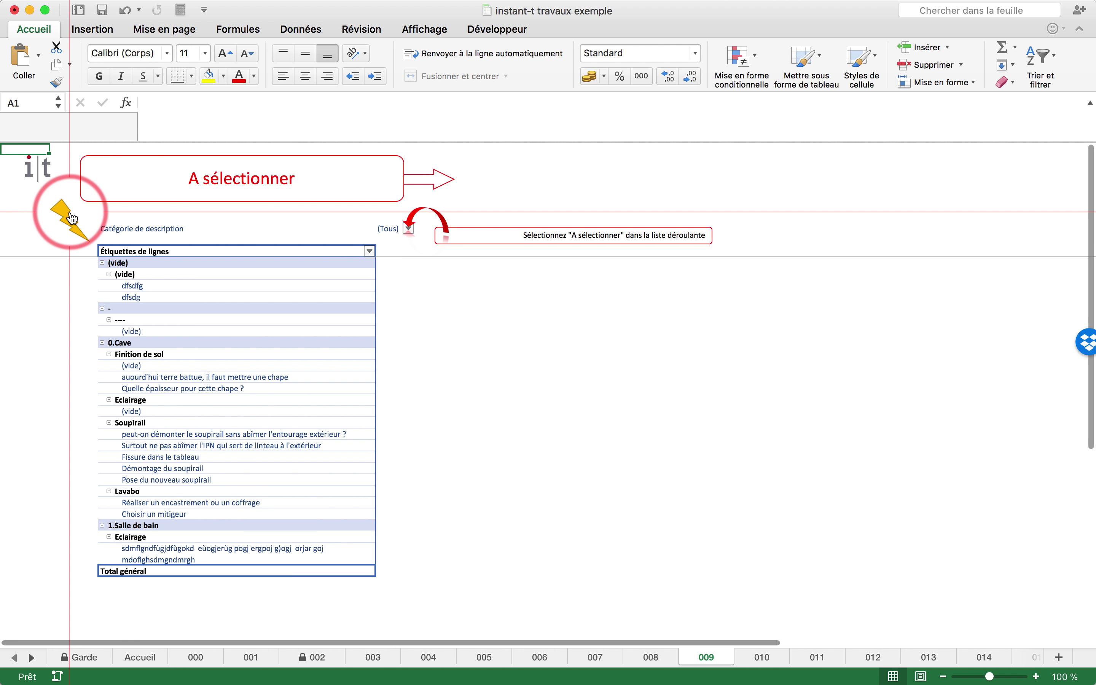
Step: Filter the summary's Catégorie de description so that only A sélectionner is included
{"action": "left_click", "coordinate": [408, 228]}
{"action": "left_click", "coordinate": [452, 290]}
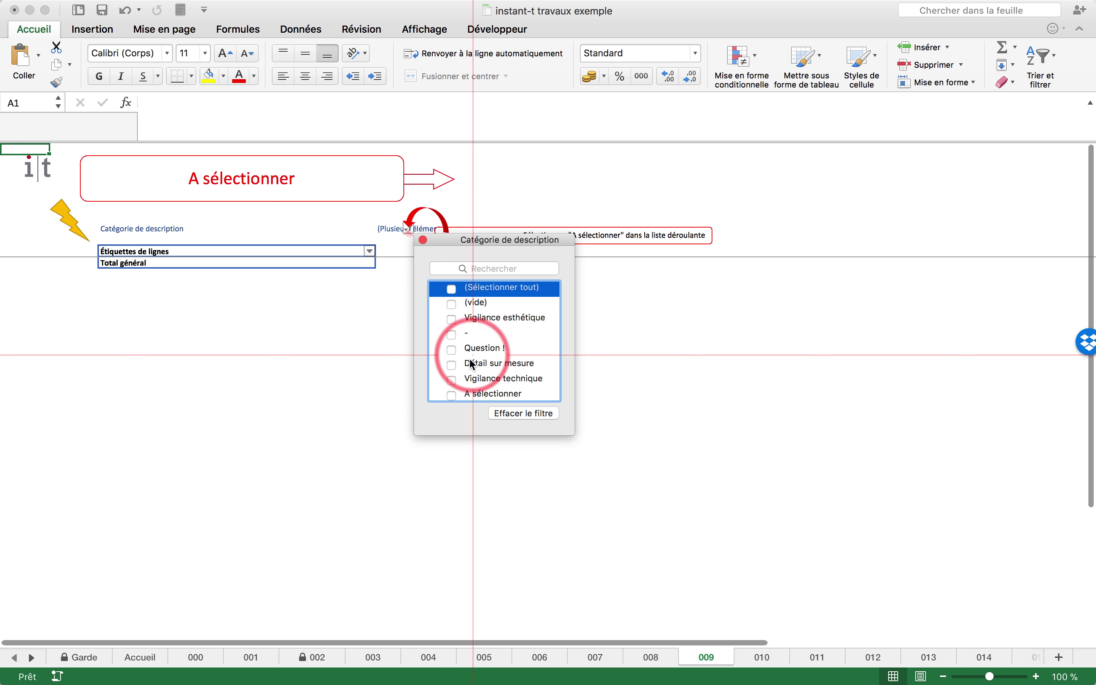
{"action": "left_click", "coordinate": [451, 394]}
{"action": "left_click", "coordinate": [312, 397]}
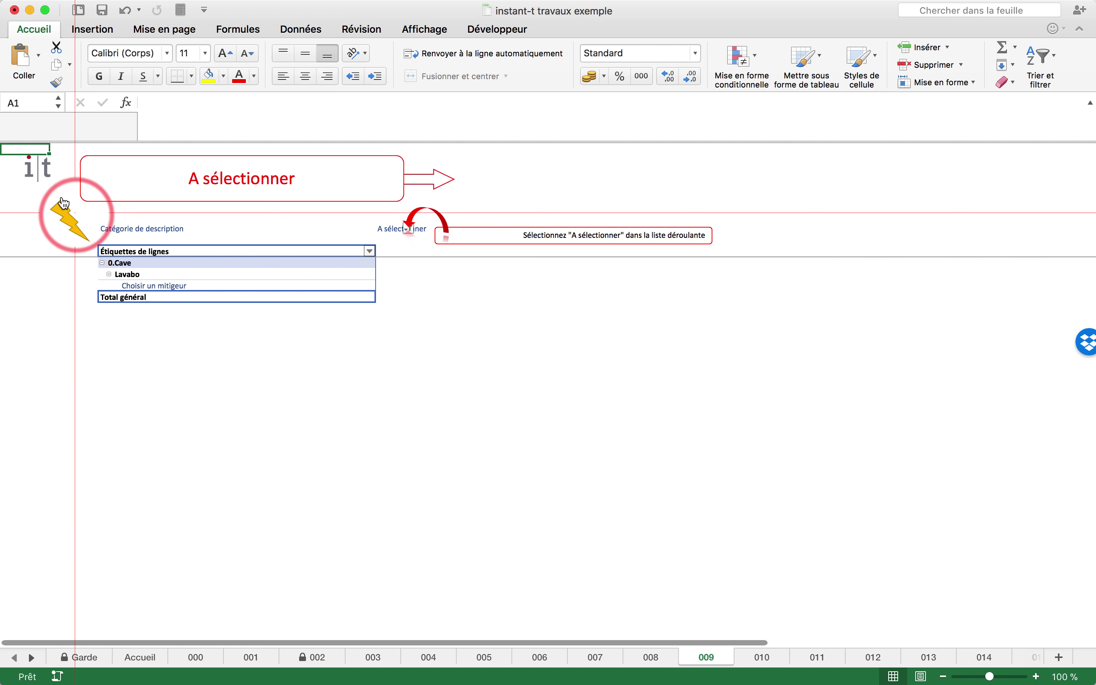
Step: Go back through the home sheet to the cover sheet and open the Journal des Travaux
{"action": "left_click", "coordinate": [35, 168]}
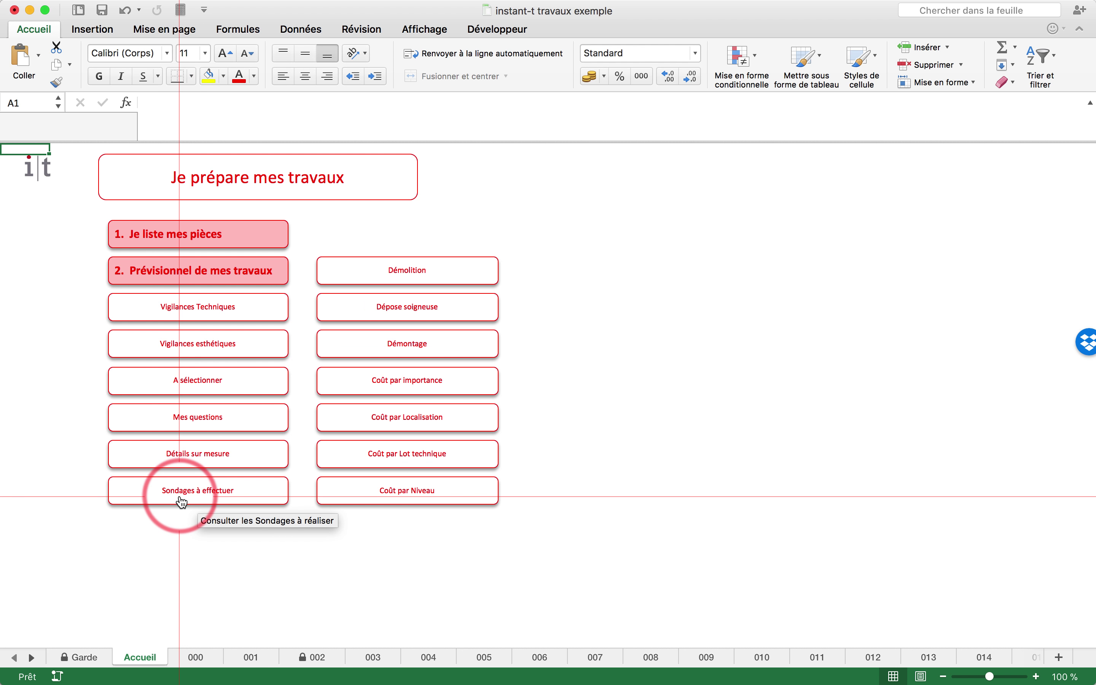
{"action": "left_click", "coordinate": [34, 175]}
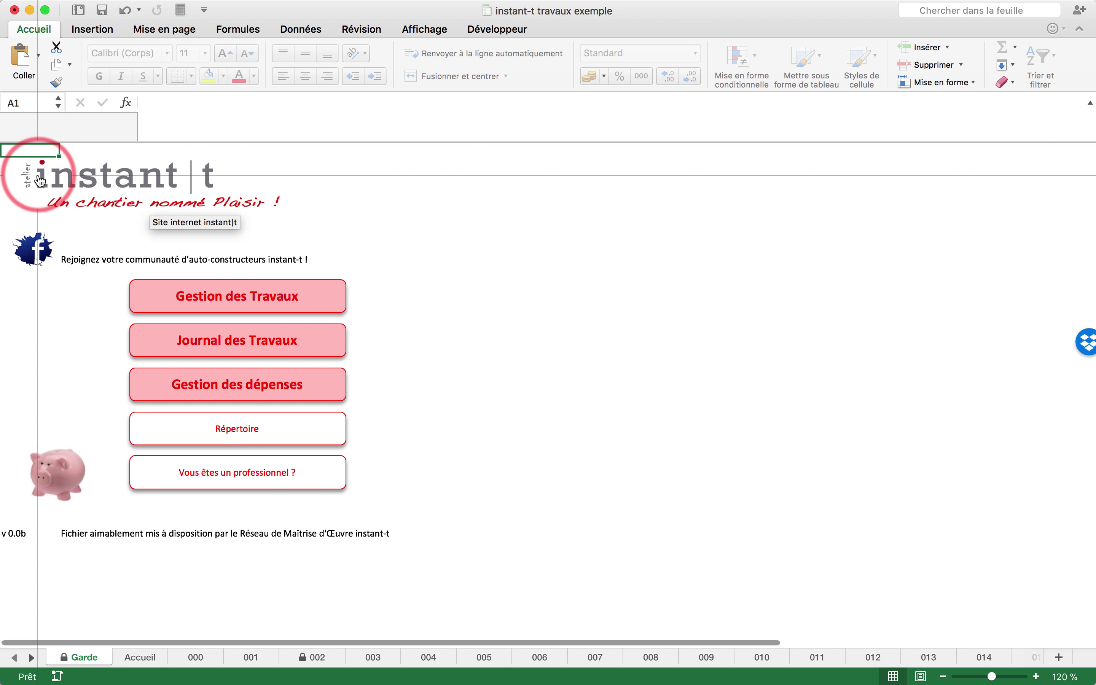
{"action": "left_click", "coordinate": [229, 343]}
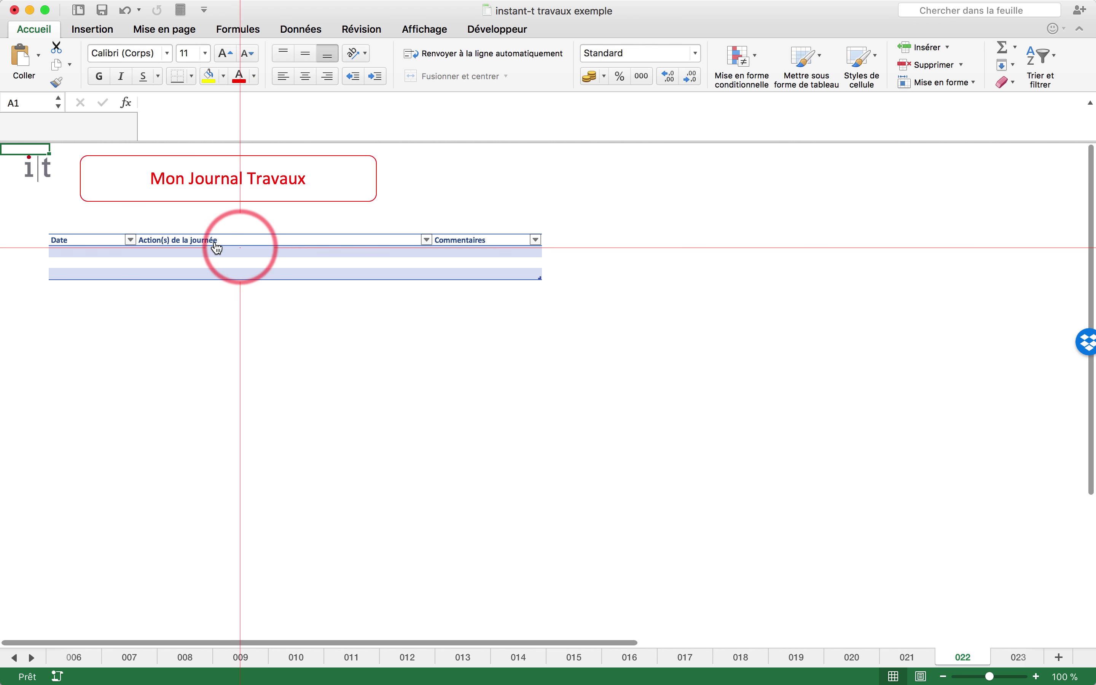
Step: Extend the journal table with the sample actions dfgsdfgdfsgdf, qfgqfdsg, dsfg, qdfg and dfgdfg entered directly below its last row
{"action": "left_click", "coordinate": [200, 285]}
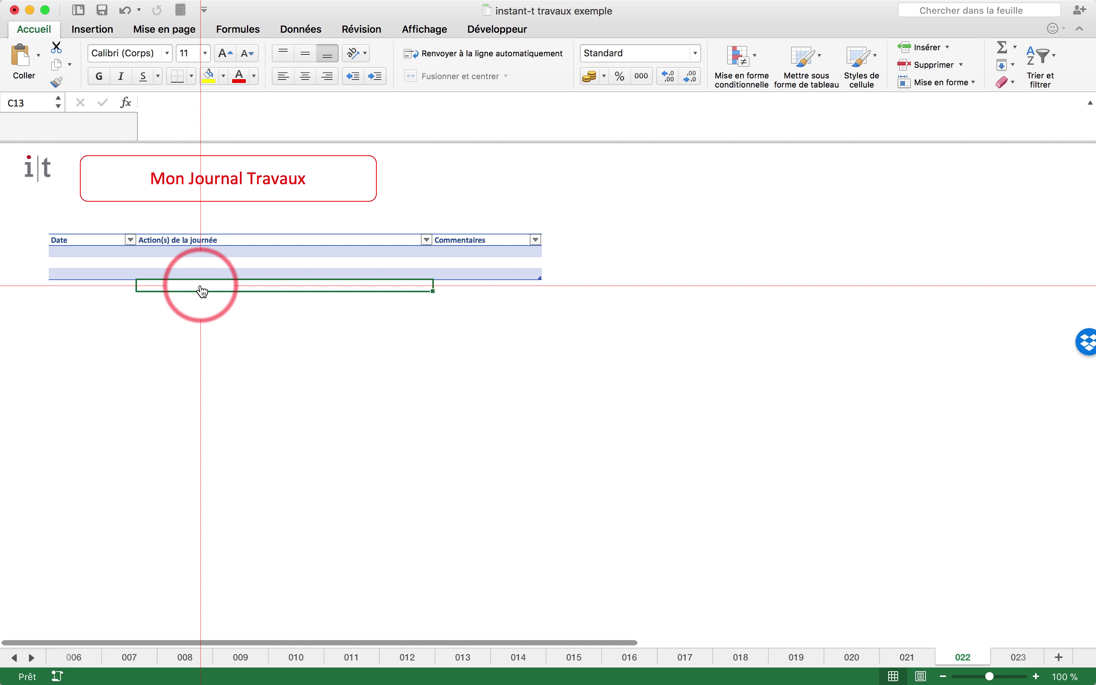
{"action": "type", "text": "dfgsdfgdfsgd"}
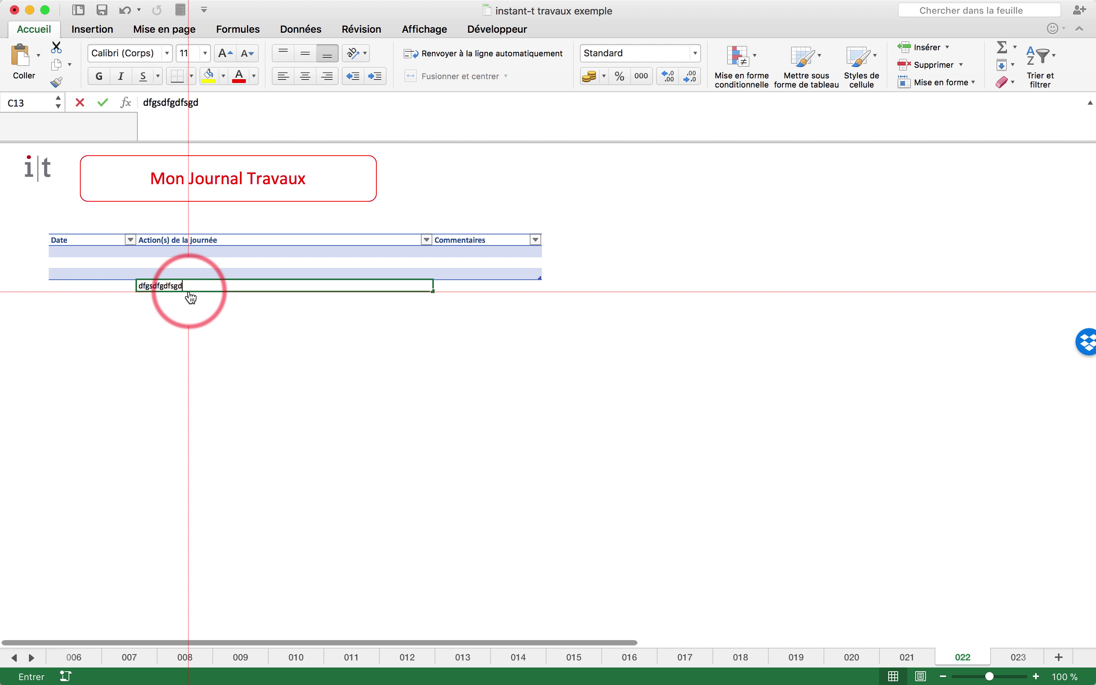
{"action": "type", "text": "f"}
{"action": "key", "text": "Return"}
{"action": "type", "text": "qfgqfdsg"}
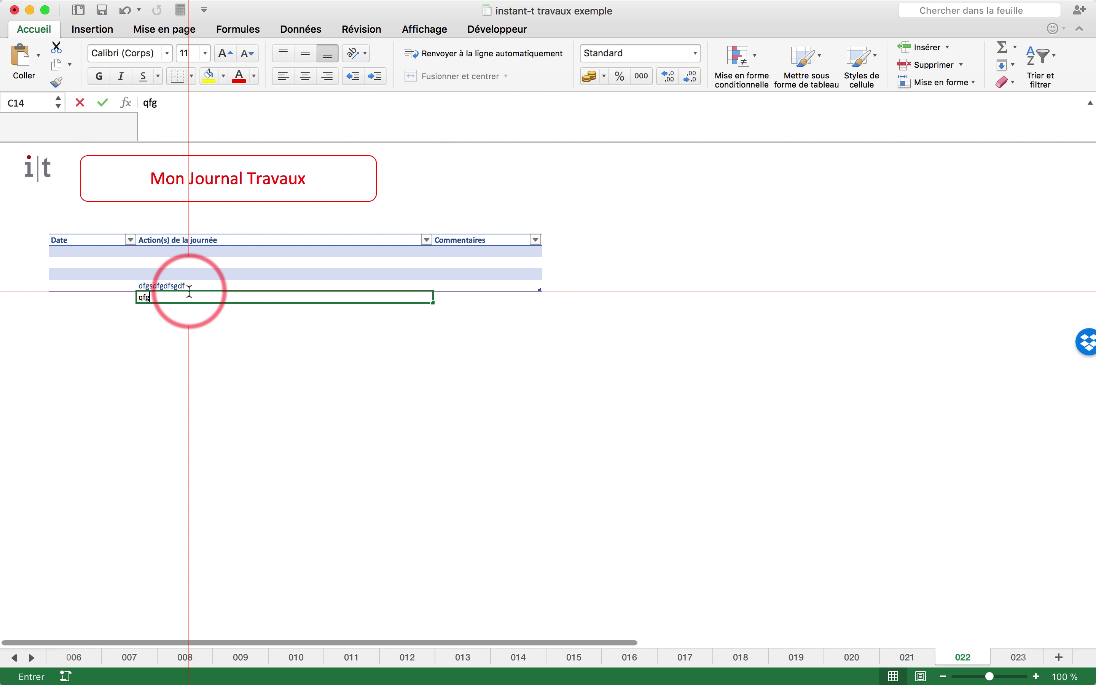
{"action": "key", "text": "Return"}
{"action": "type", "text": "dsfg"}
{"action": "key", "text": "Return"}
{"action": "type", "text": "qdfg"}
{"action": "key", "text": "Return"}
{"action": "type", "text": "dfgdfg"}
{"action": "key", "text": "Return"}
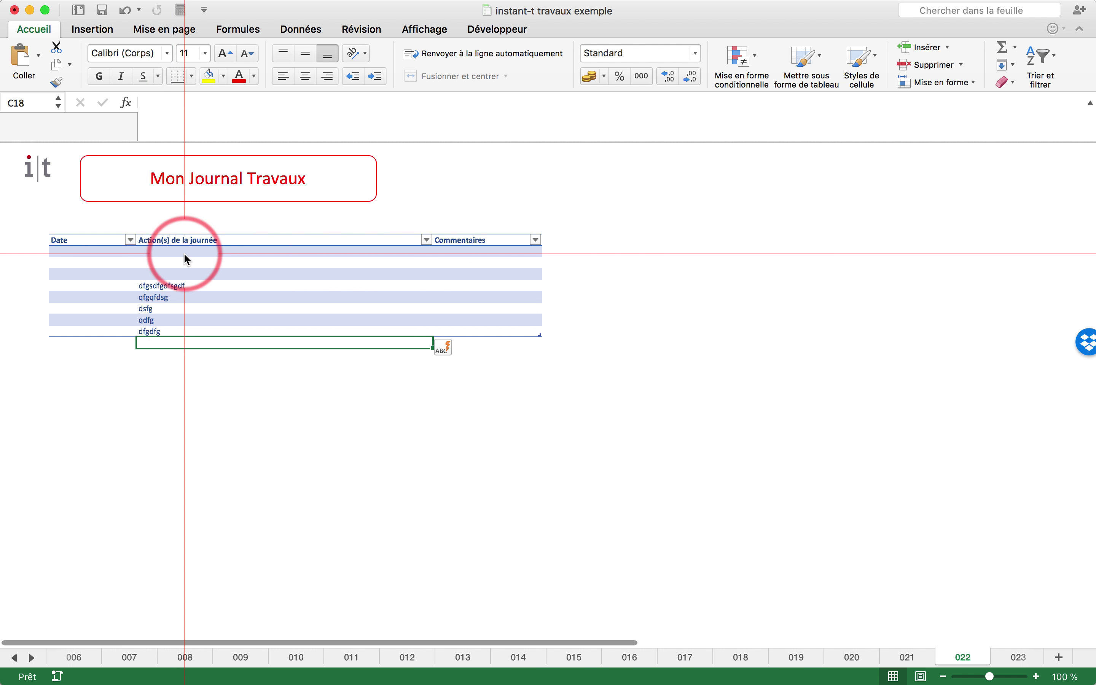
{"action": "left_click", "coordinate": [215, 254]}
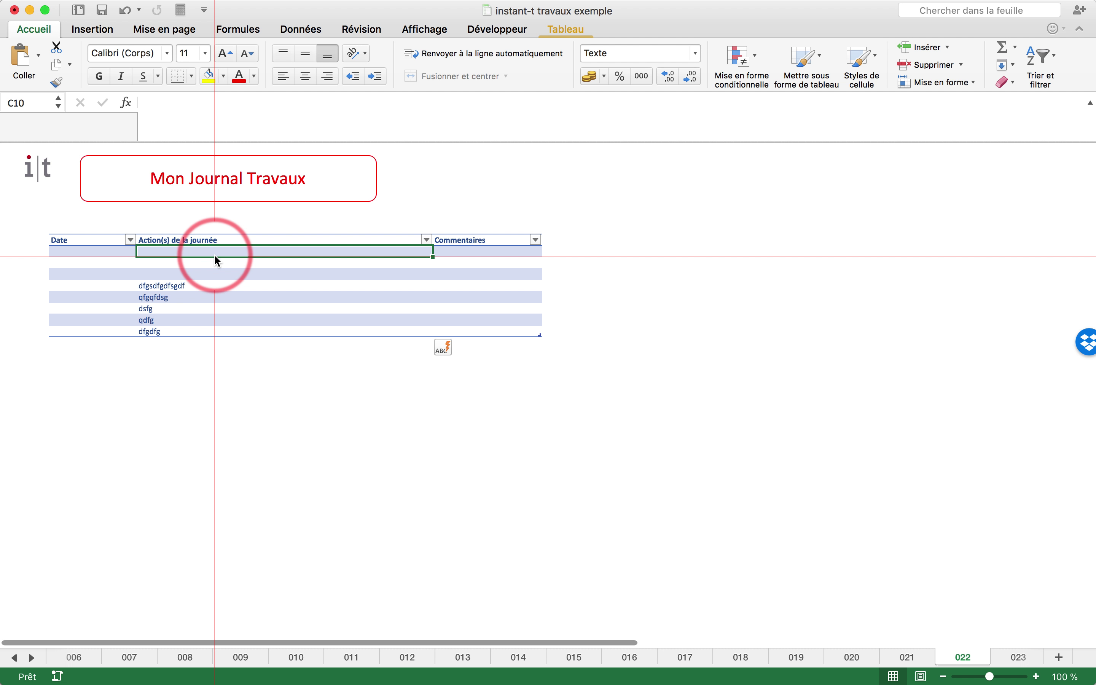
{"action": "left_click", "coordinate": [458, 250]}
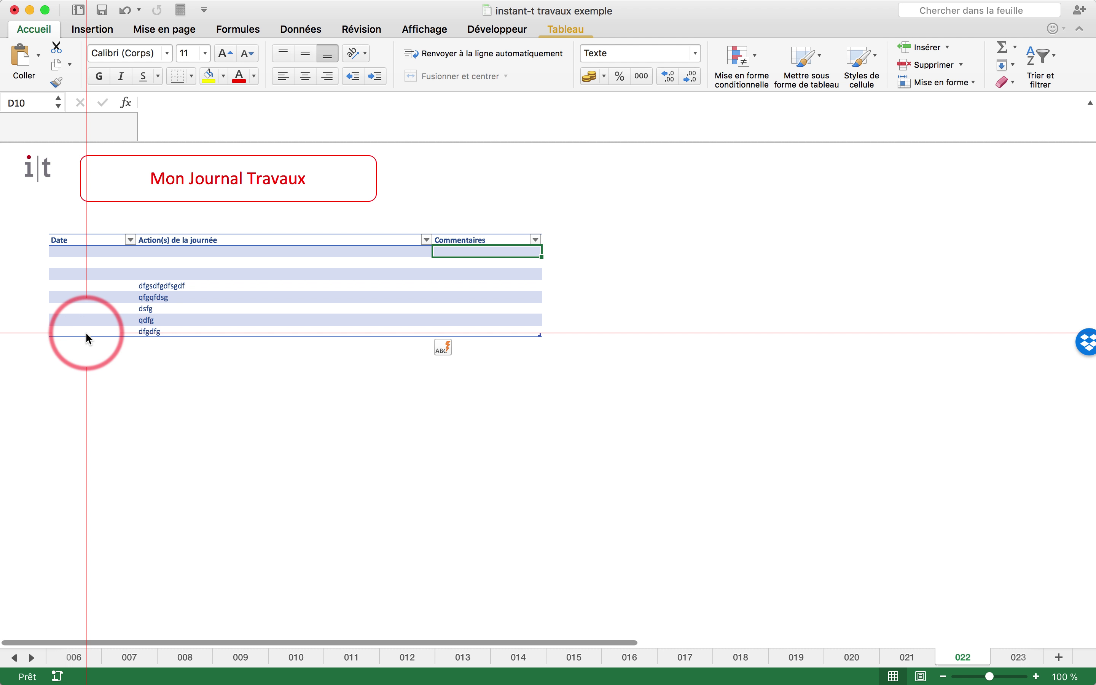
Step: Open Gestion des dépenses and extend its table with the sample descriptions sdfgdgsdf, sdfgsdfg three times, and sdfg
{"action": "left_click", "coordinate": [45, 170]}
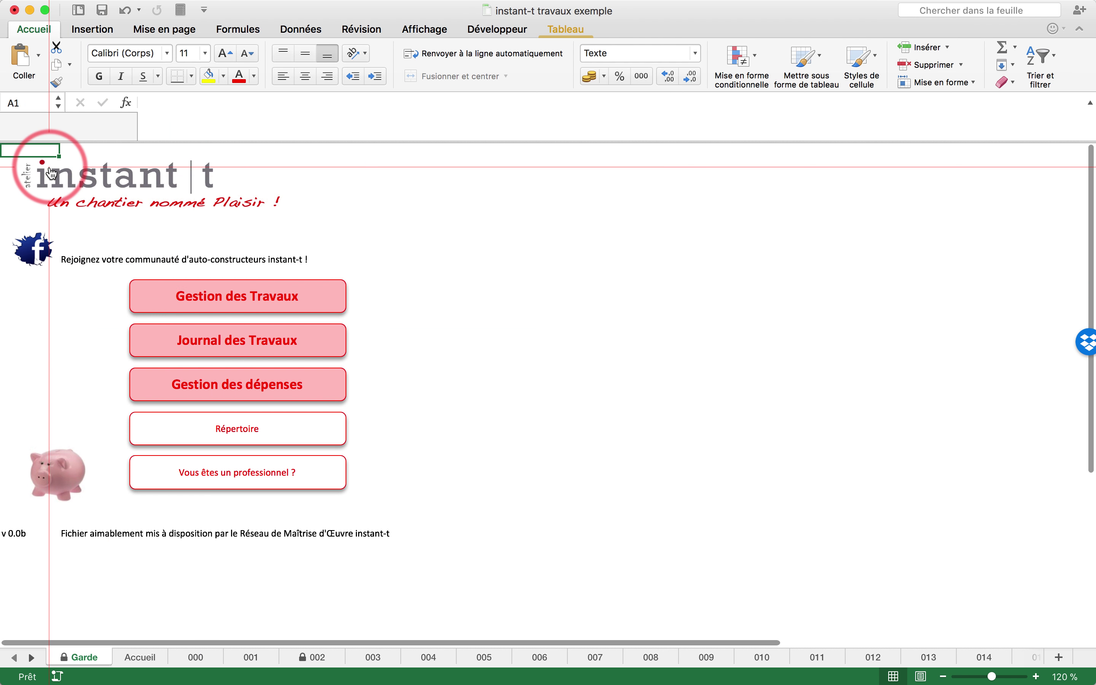
{"action": "left_click", "coordinate": [208, 393]}
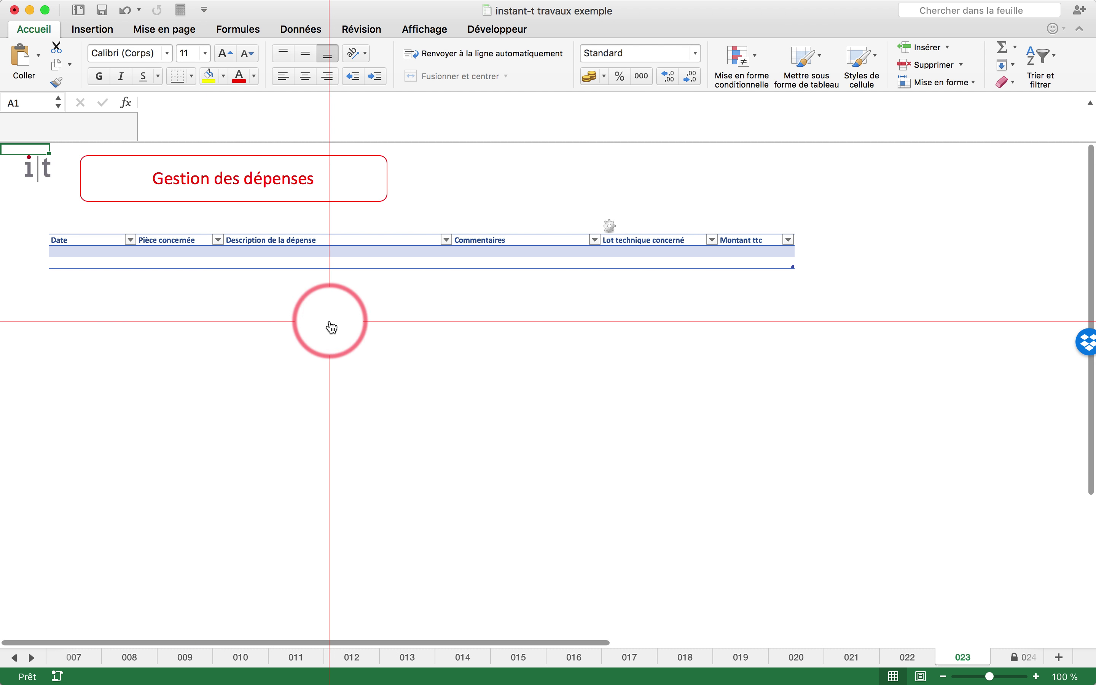
{"action": "left_click", "coordinate": [327, 278]}
{"action": "type", "text": "sdfgdgsdf"}
{"action": "key", "text": "Return"}
{"action": "type", "text": "sdfgsdfg"}
{"action": "key", "text": "Return"}
{"action": "type", "text": "sdfgsdfg"}
{"action": "key", "text": "Return"}
{"action": "type", "text": "sdfgsdfg"}
{"action": "key", "text": "Return"}
{"action": "type", "text": "sdfg"}
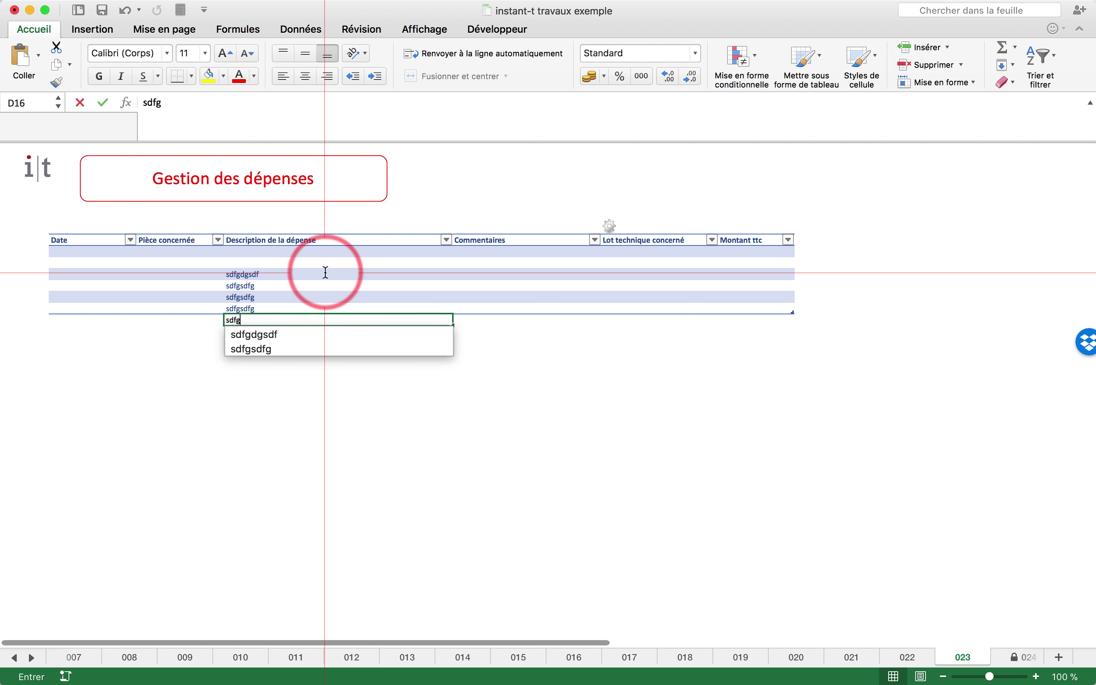
{"action": "key", "text": "Return"}
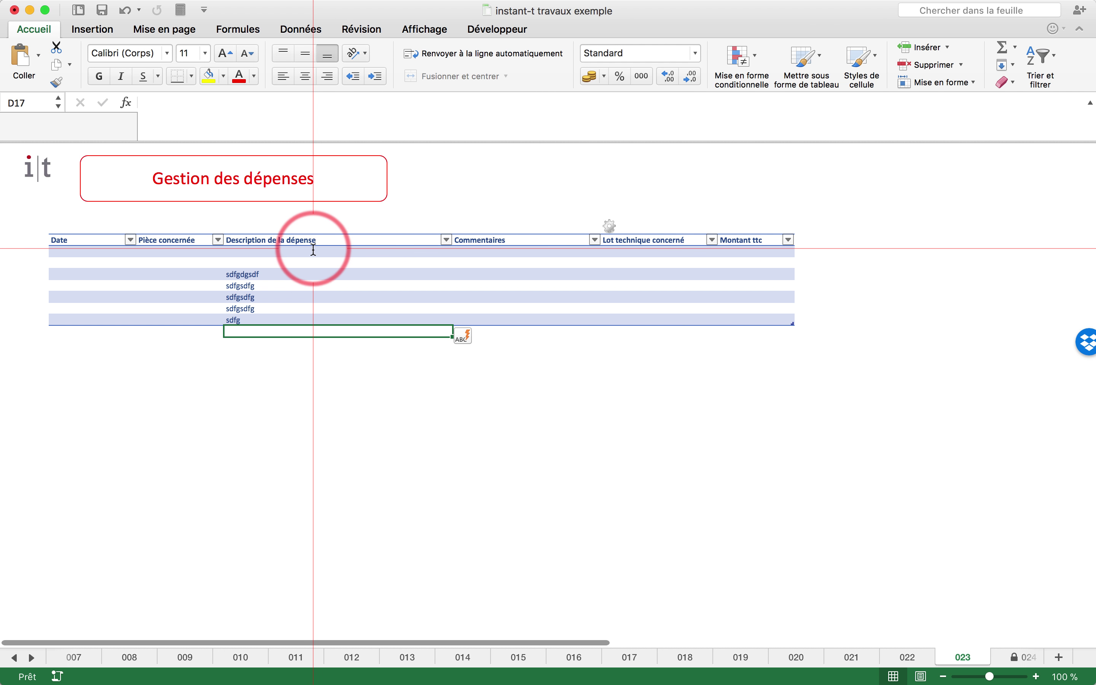
Step: Enter "carrelage de la douche" as the first expense's description and choose 1.Salle de bain as its room
{"action": "left_click", "coordinate": [292, 251]}
{"action": "type", "text": "carrelage d"}
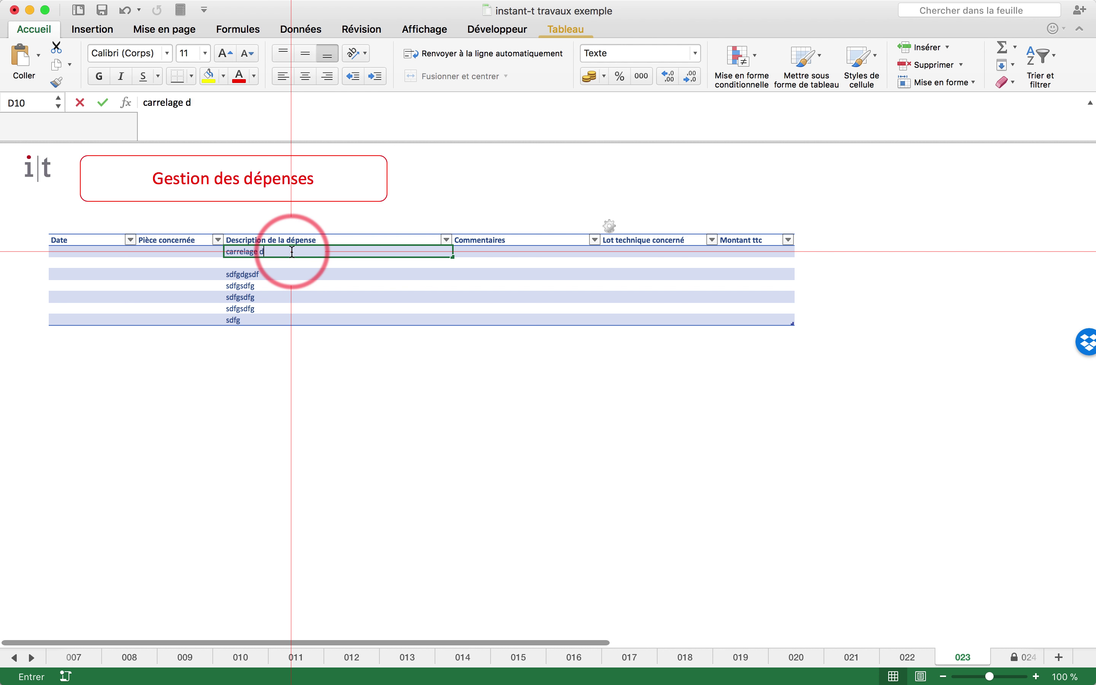
{"action": "type", "text": "e la douche"}
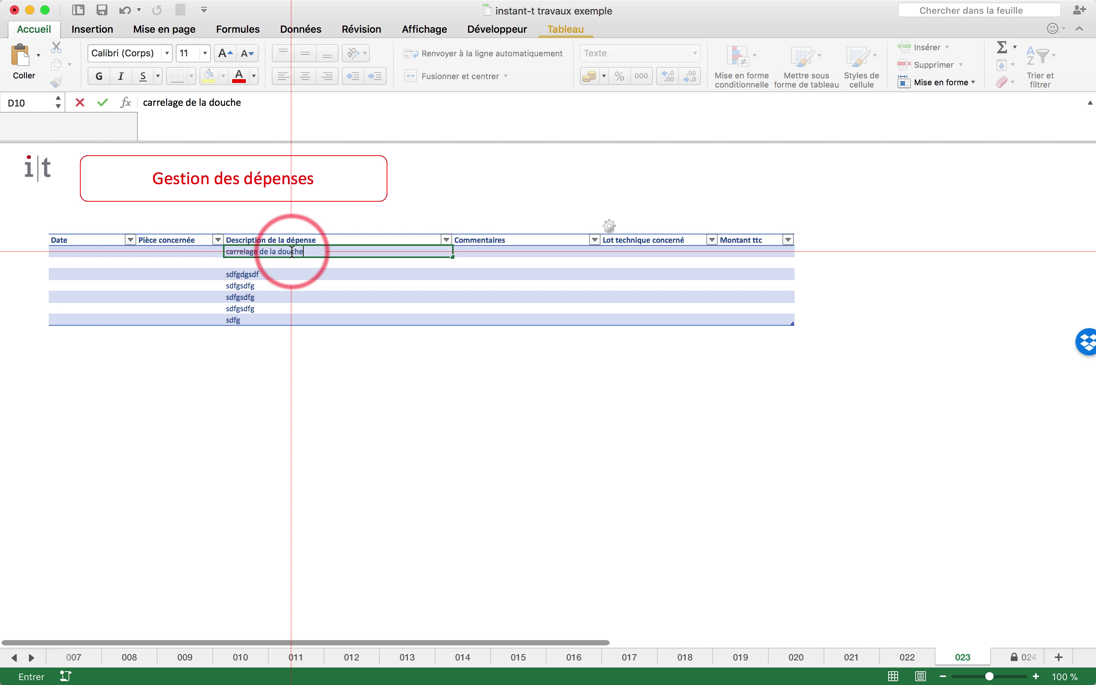
{"action": "key", "text": "Left"}
{"action": "key", "text": "Left"}
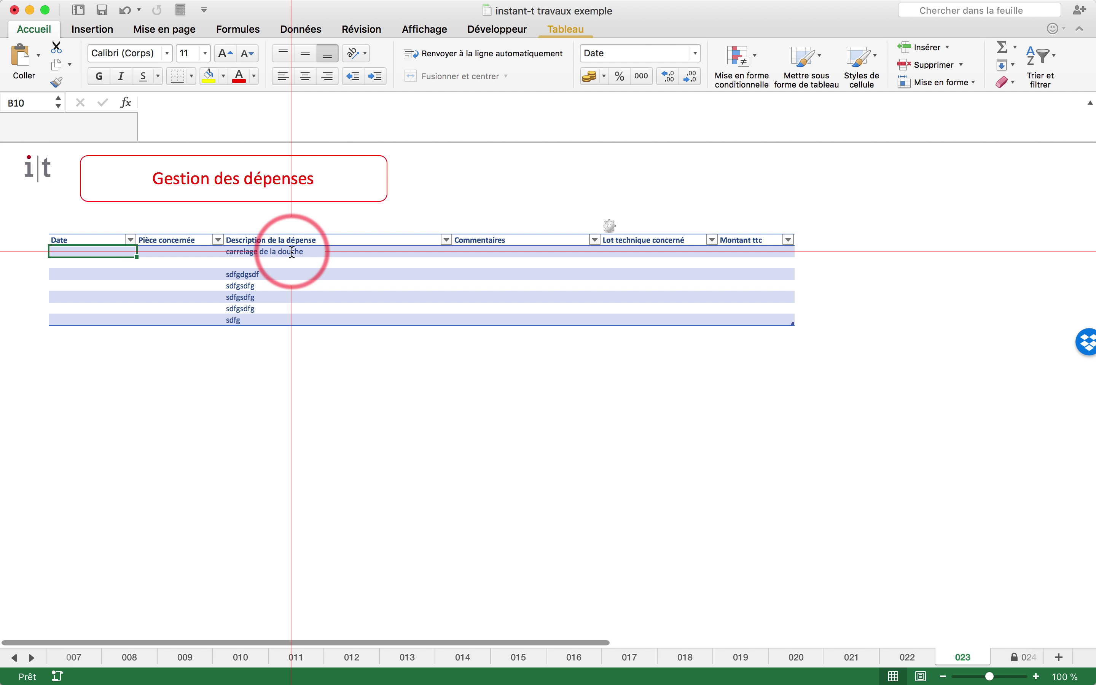
{"action": "key", "text": "Right"}
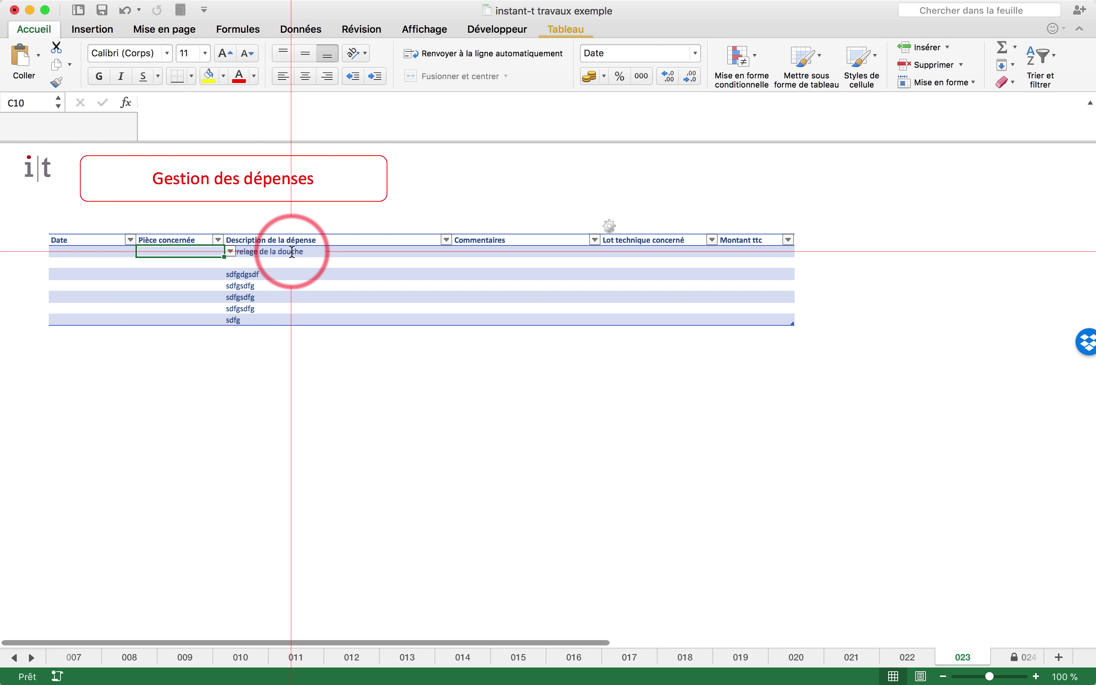
{"action": "left_click", "coordinate": [230, 252]}
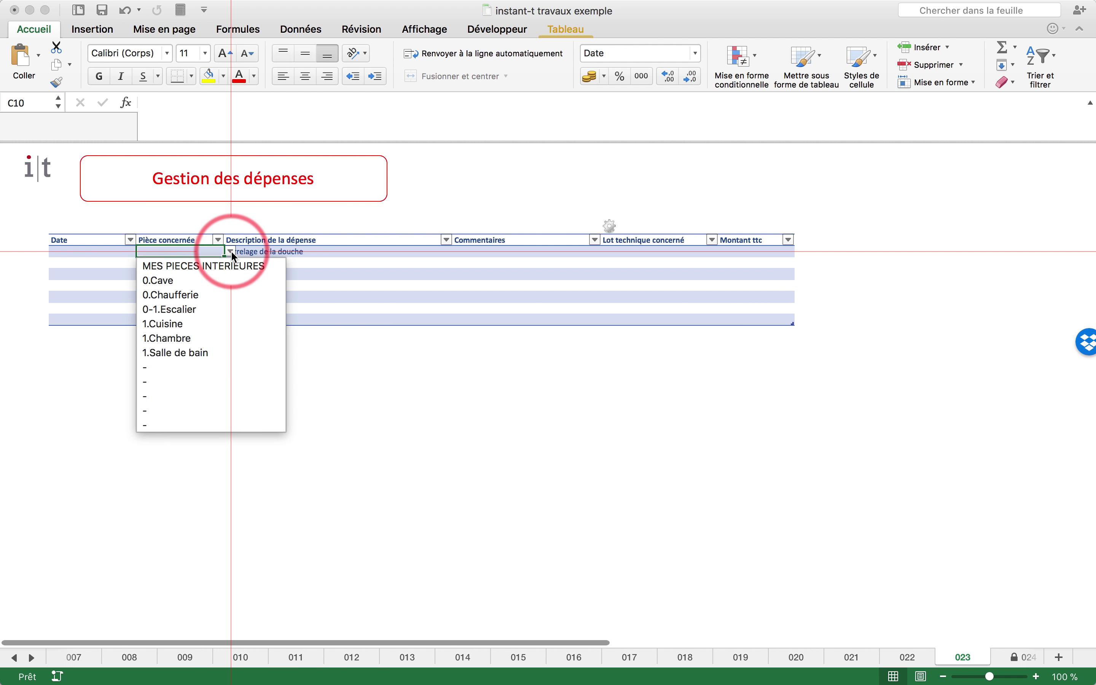
{"action": "left_click", "coordinate": [165, 349]}
{"action": "key", "text": "Right"}
{"action": "key", "text": "Right"}
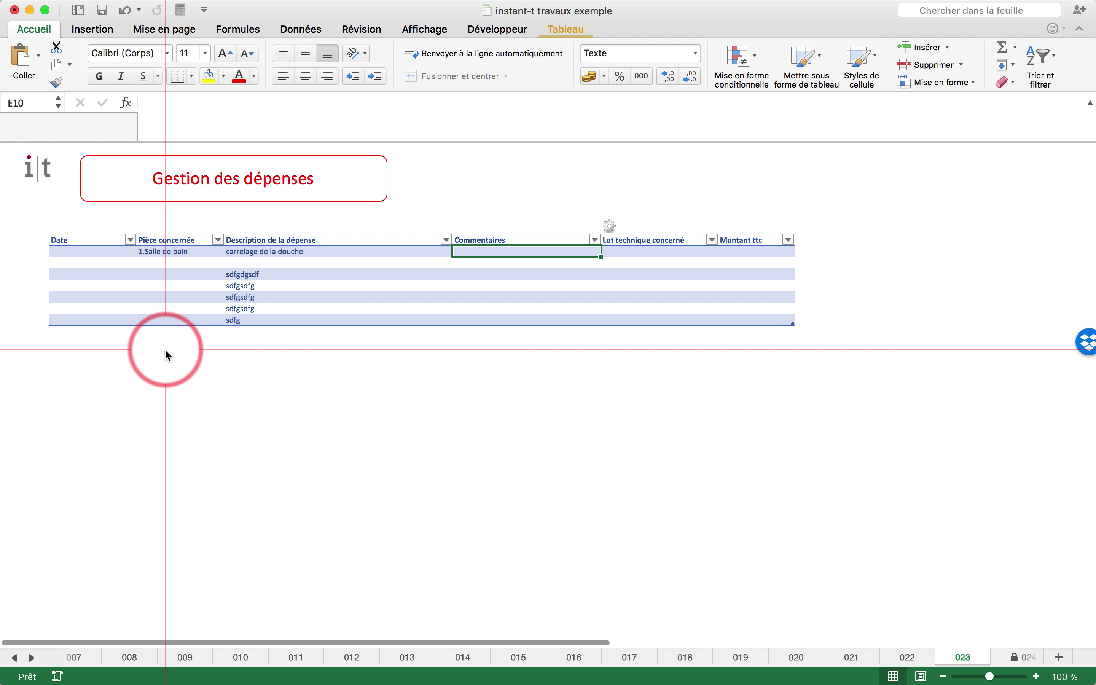
Step: Set the Lot technique concerné of the carrelage de la douche expense to Carrelage
{"action": "left_click", "coordinate": [702, 252]}
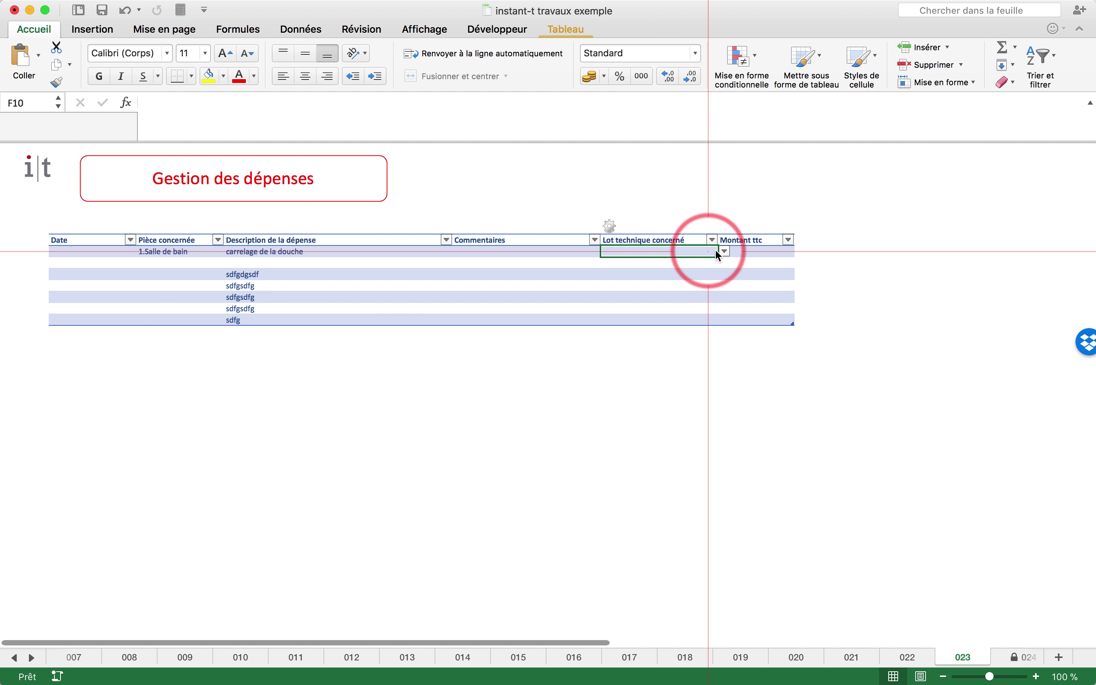
{"action": "left_click", "coordinate": [725, 252]}
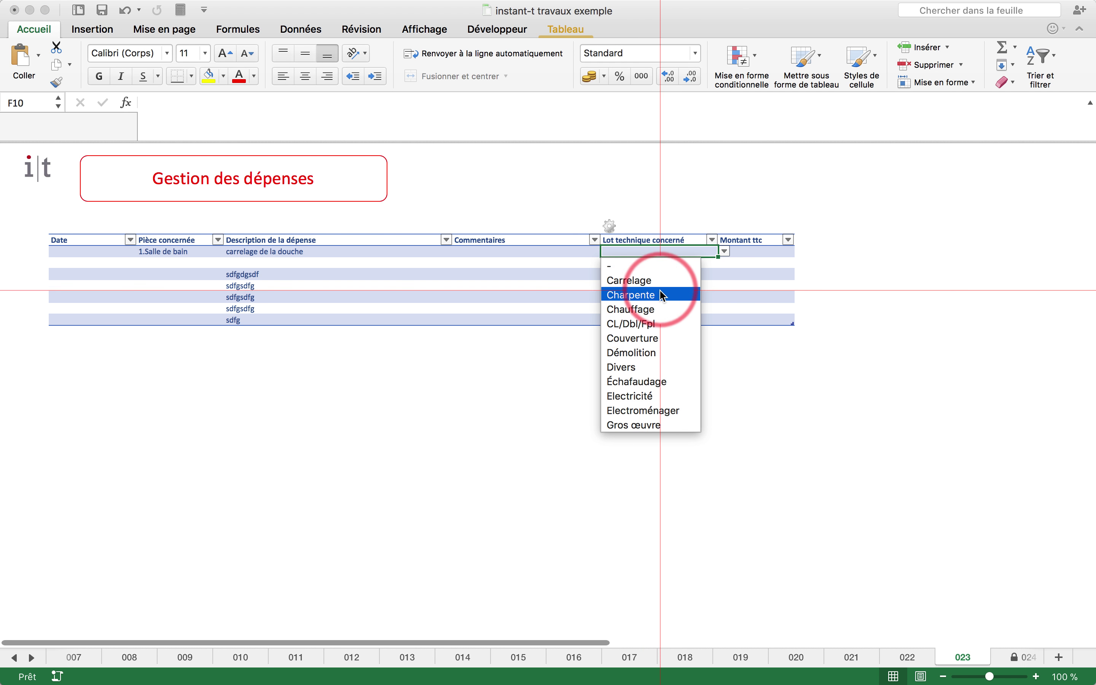
{"action": "scroll", "coordinate": [659, 340], "scroll_direction": "down", "scroll_amount": 5}
{"action": "scroll", "coordinate": [652, 340], "scroll_direction": "up", "scroll_amount": 5}
{"action": "left_click", "coordinate": [628, 285]}
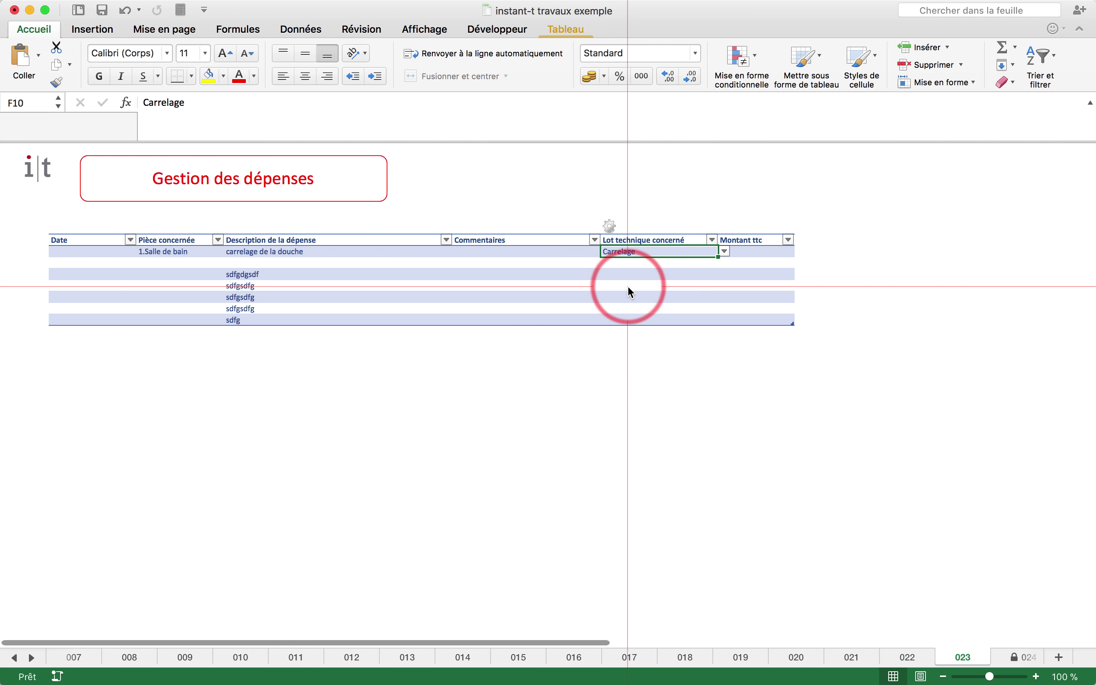
Step: Open the technical lots management sheet and look through its full list of lots
{"action": "left_click", "coordinate": [610, 227]}
{"action": "scroll", "coordinate": [236, 306], "scroll_direction": "down", "scroll_amount": 5}
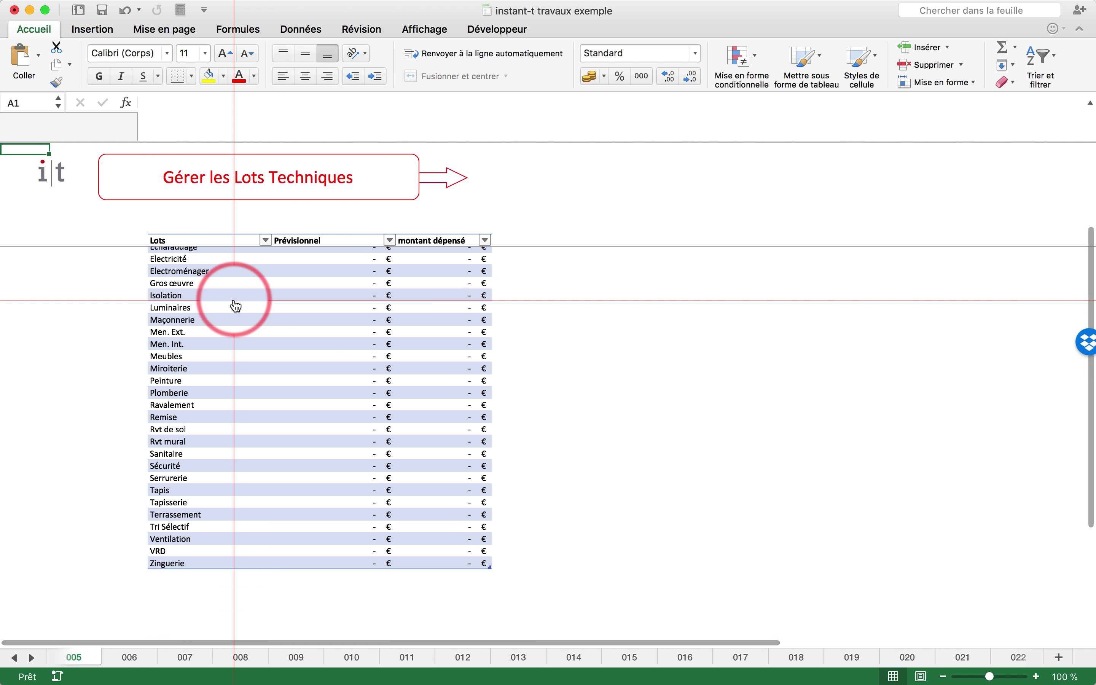
{"action": "scroll", "coordinate": [236, 306], "scroll_direction": "up", "scroll_amount": 5}
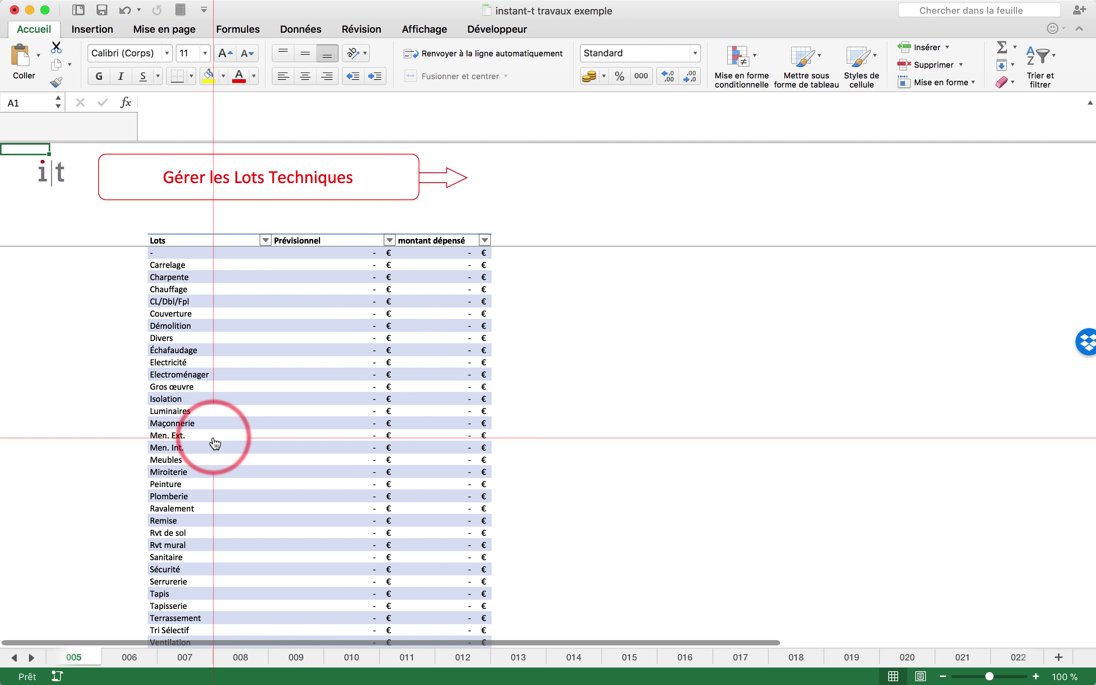
Step: Return to Gestion des dépenses and set the Montant ttc of the carrelage de la douche expense to 453,32 €
{"action": "left_click", "coordinate": [53, 174]}
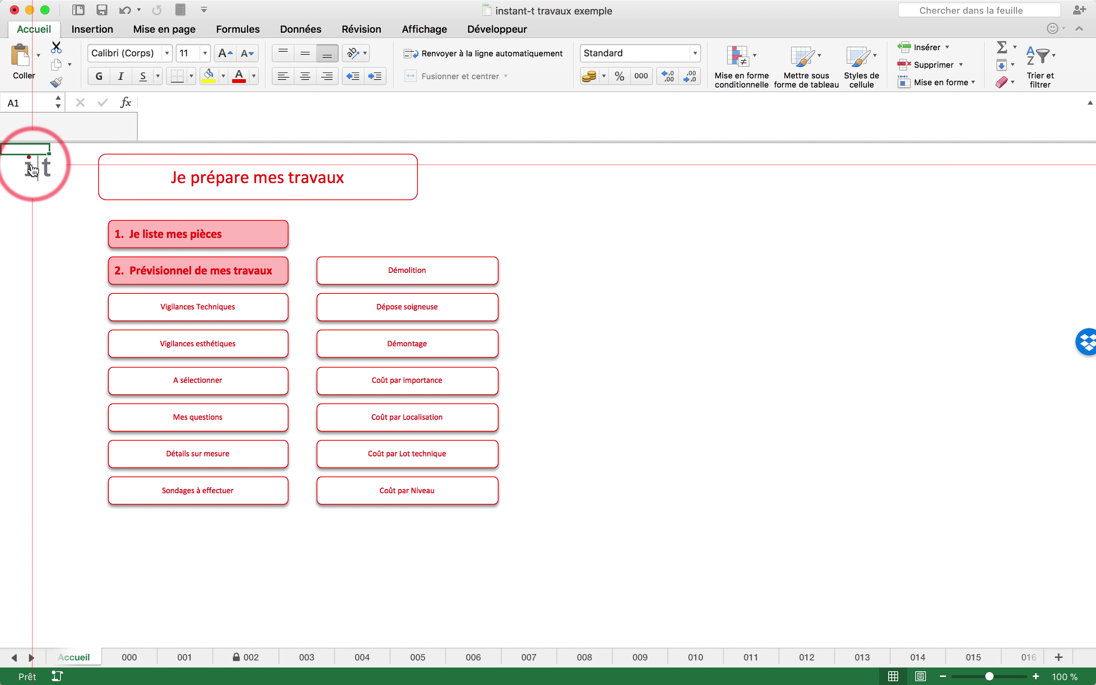
{"action": "left_click", "coordinate": [35, 170]}
{"action": "left_click", "coordinate": [241, 383]}
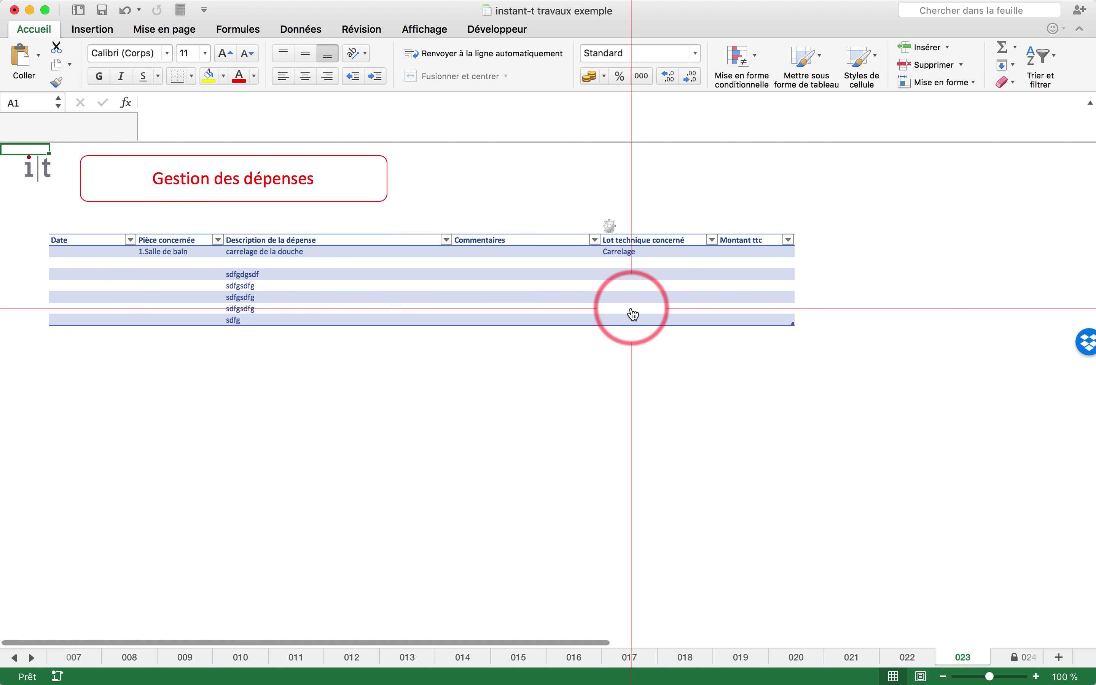
{"action": "left_click", "coordinate": [743, 253]}
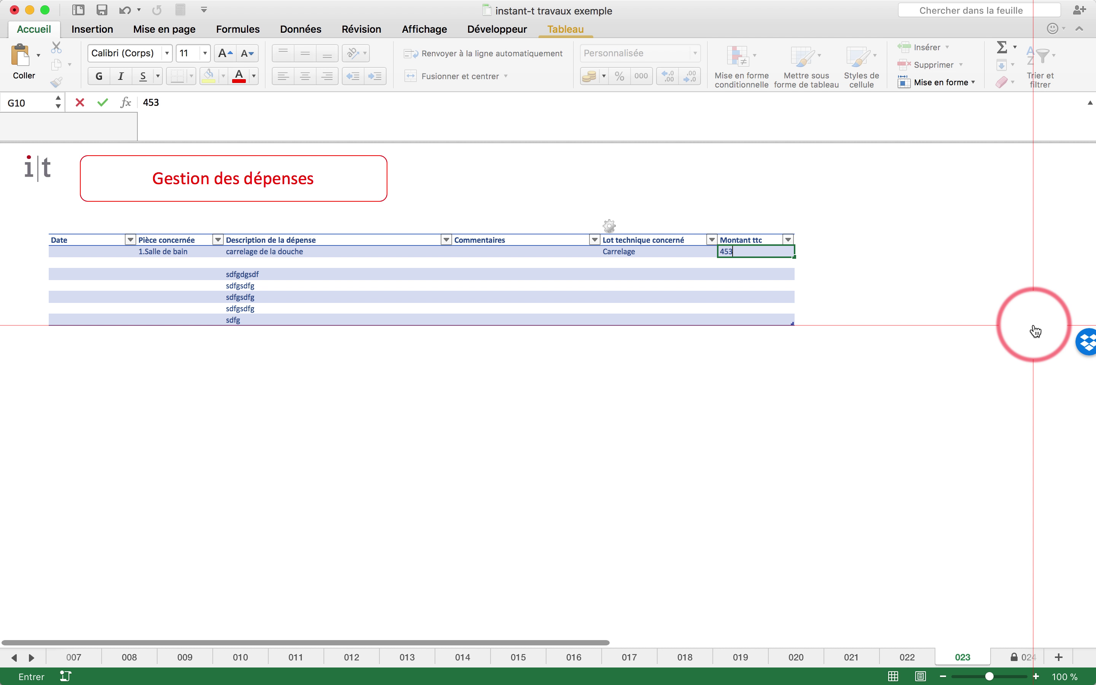
Step: Check the Carrelage lot's amount spent in the technical lots table and return to Gestion des dépenses
{"action": "left_click", "coordinate": [608, 227]}
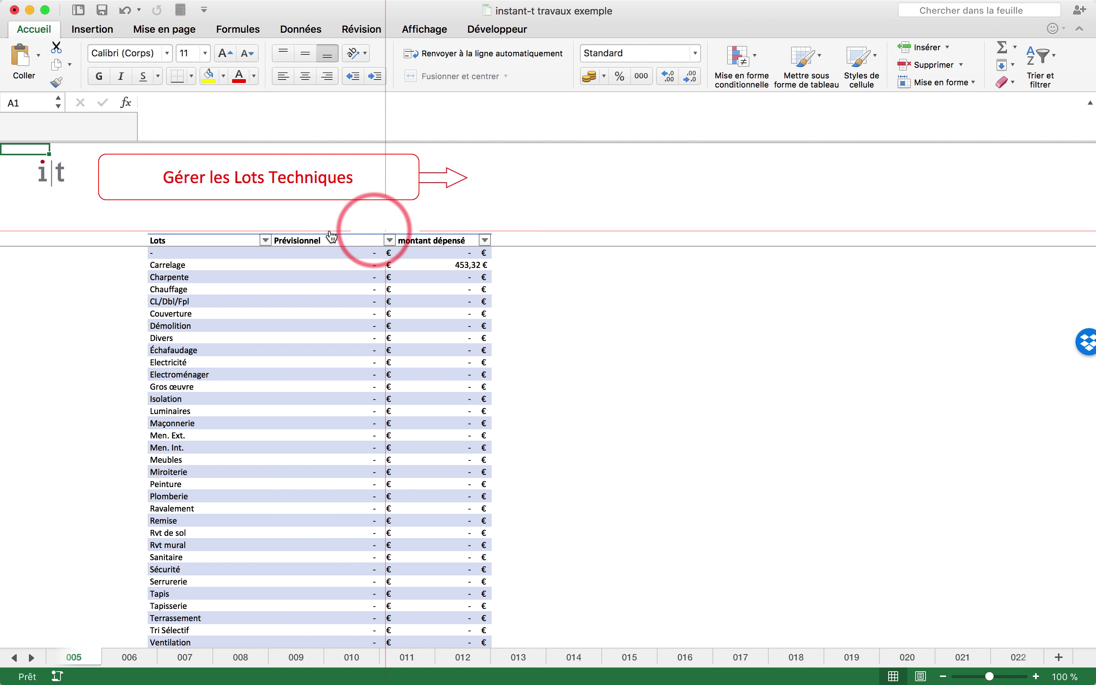
{"action": "left_click", "coordinate": [50, 172]}
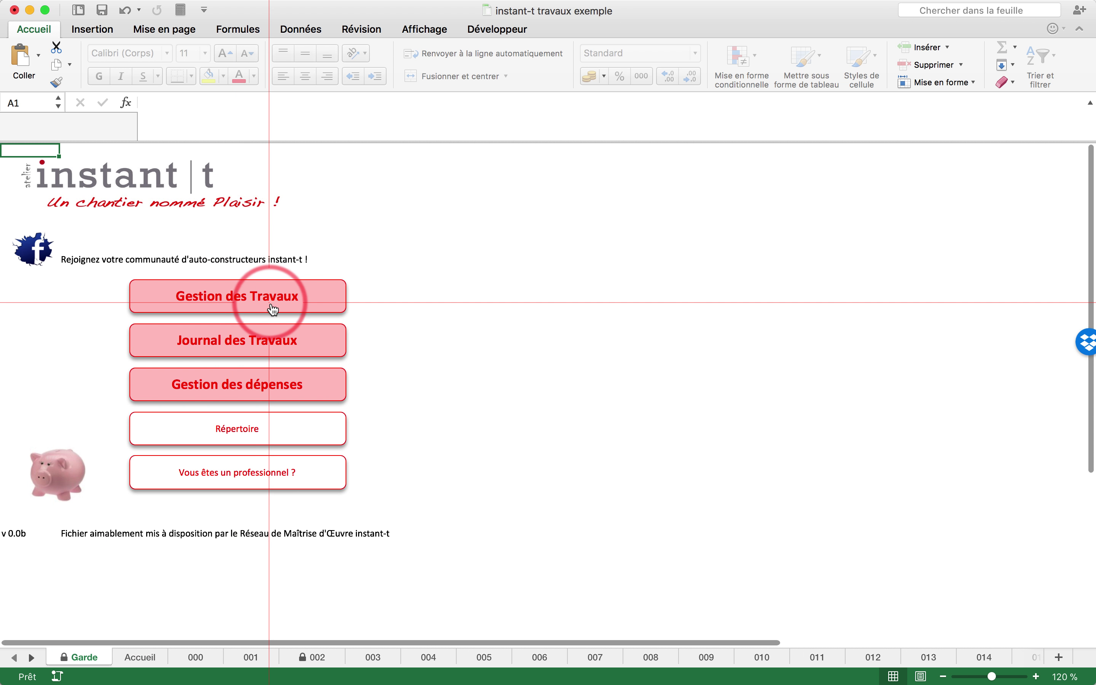
{"action": "left_click", "coordinate": [214, 384]}
Step: Copy the Carrelage lot to the second expense row and describe that expense as "Carrelage du sol de la salle de bain"
{"action": "left_click", "coordinate": [616, 264]}
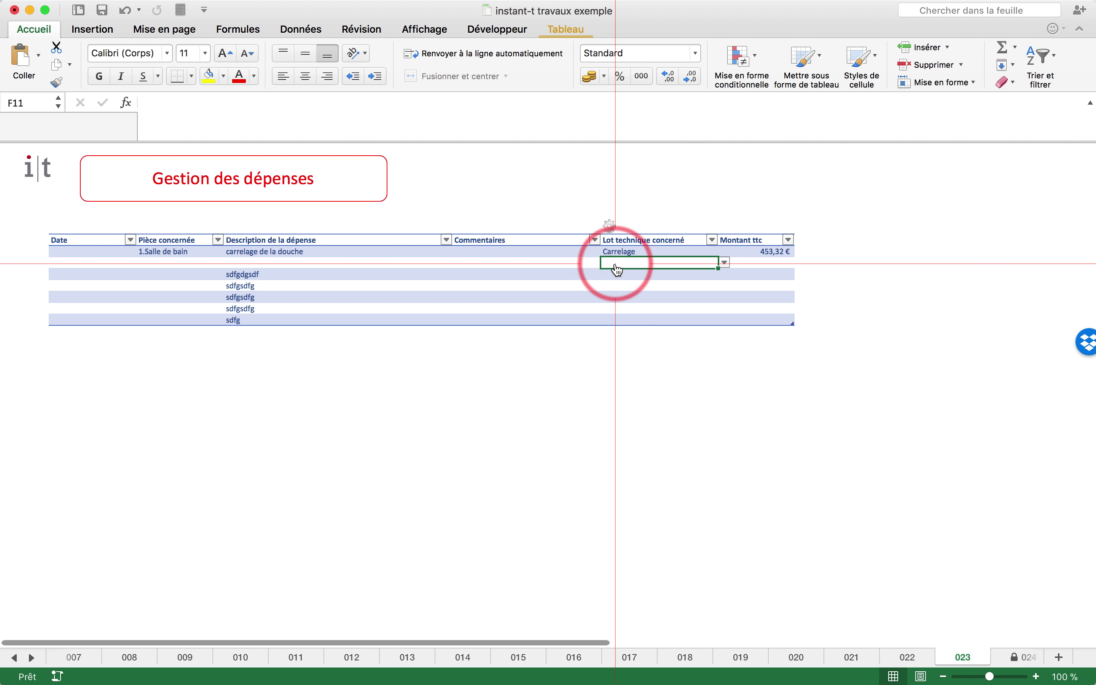
{"action": "left_click", "coordinate": [643, 255]}
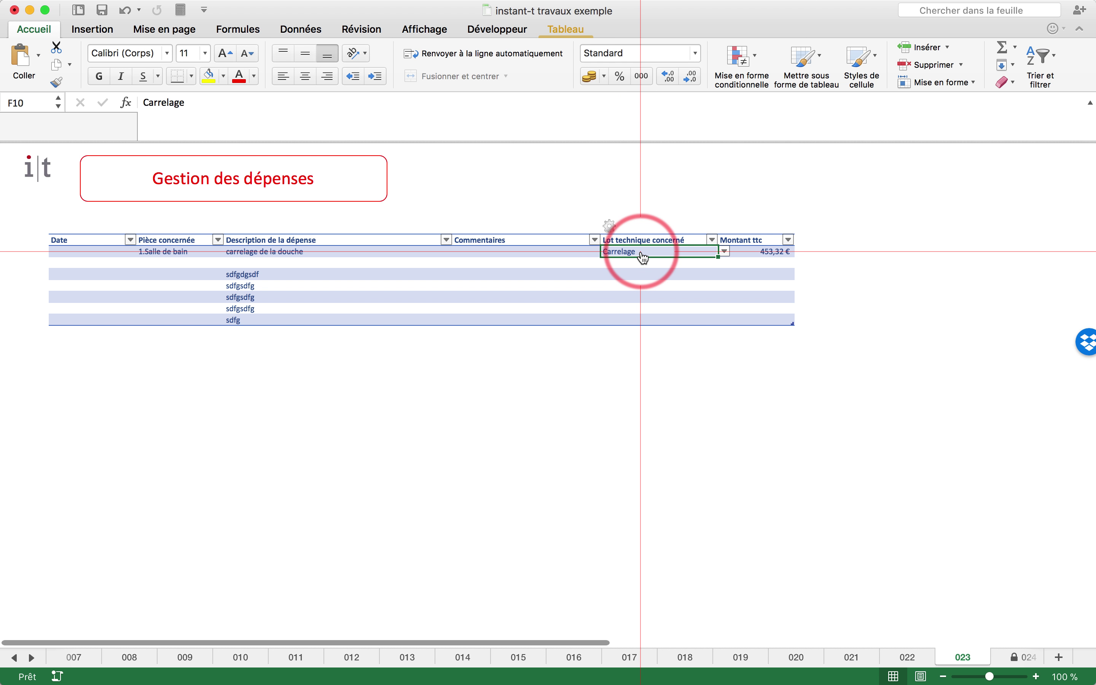
{"action": "key", "text": "super+c"}
{"action": "key", "text": "Left"}
{"action": "key", "text": "Left"}
{"action": "key", "text": "Left"}
{"action": "key", "text": "Right"}
{"action": "type", "text": "C"}
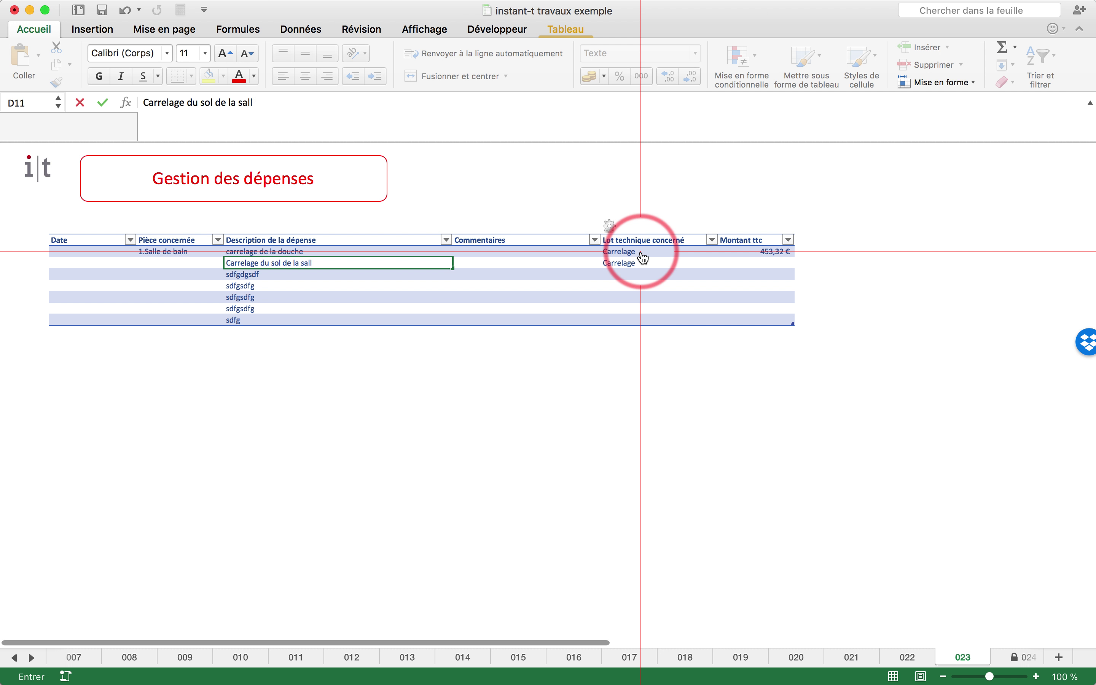
{"action": "type", "text": "bain"}
Step: Copy the room 1.Salle de bain from the first expense to the second expense row
{"action": "key", "text": "Tab"}
{"action": "key", "text": "Tab"}
{"action": "key", "text": "Left"}
{"action": "key", "text": "Left"}
{"action": "key", "text": "Left"}
{"action": "key", "text": "cmd+c"}
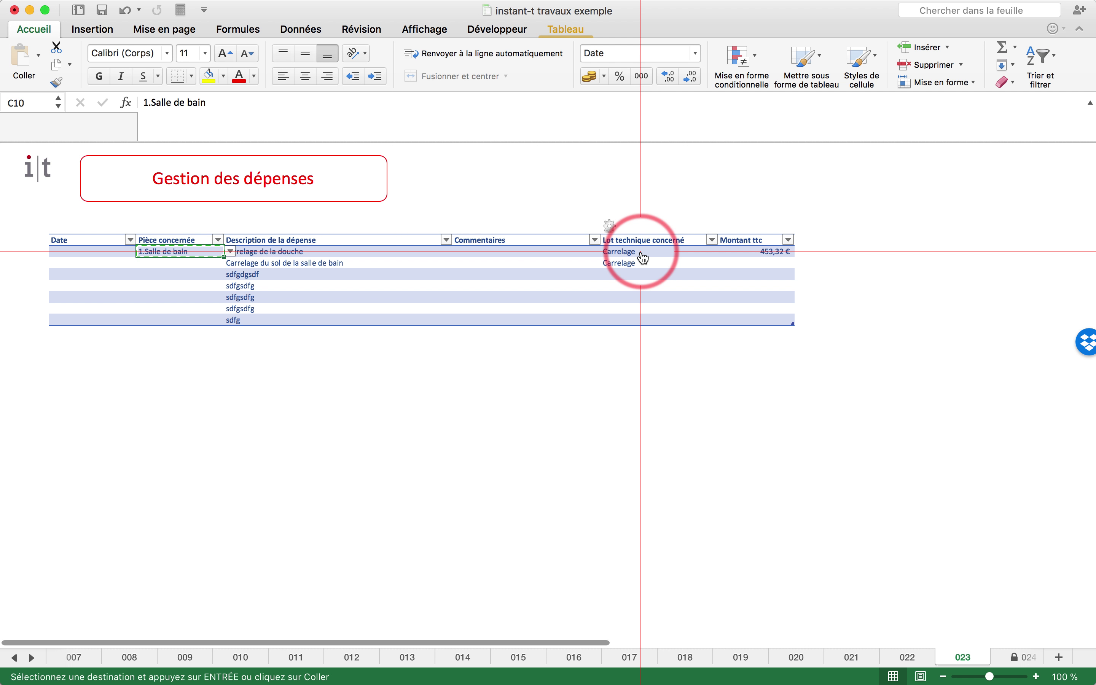
{"action": "key", "text": "Return"}
Step: Set the second expense's Montant ttc to 700,00 € and check the Carrelage total in the technical lots table
{"action": "key", "text": "Tab"}
{"action": "key", "text": "Tab"}
{"action": "key", "text": "Tab"}
{"action": "key", "text": "Left"}
{"action": "key", "text": "Right"}
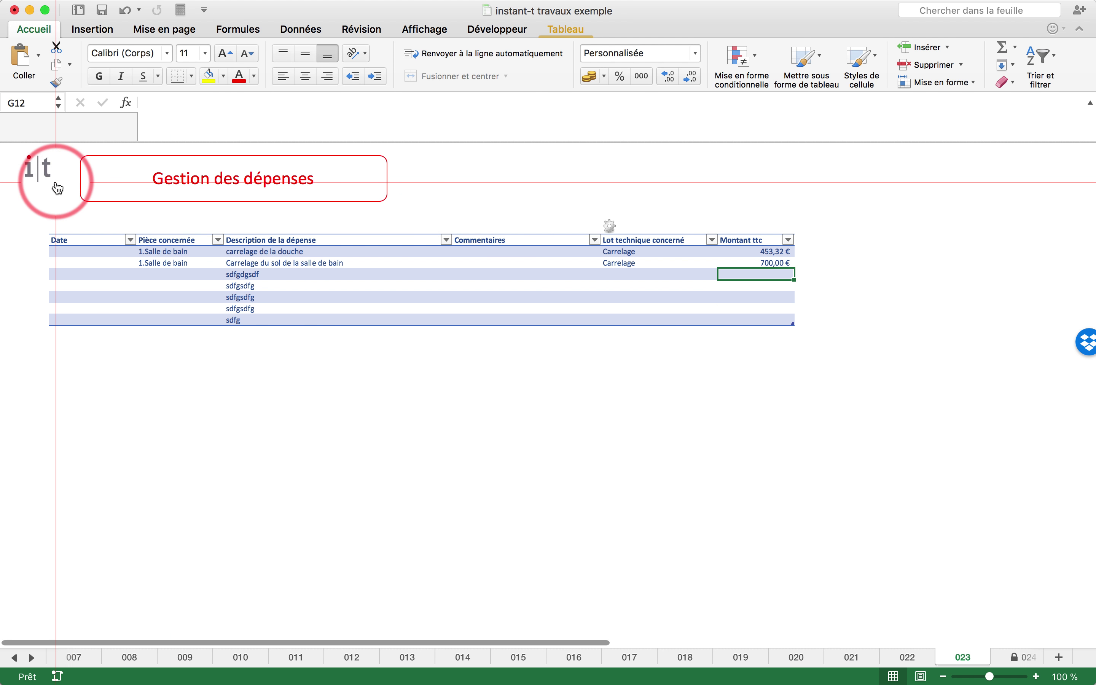
{"action": "left_click", "coordinate": [609, 225]}
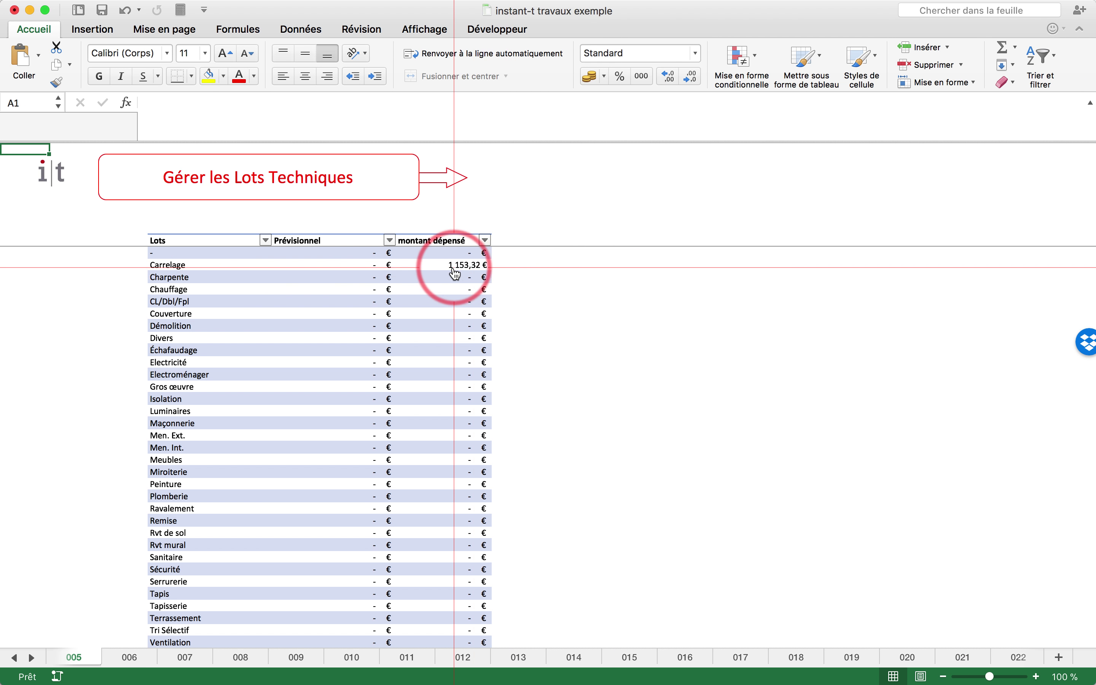
Step: Review the forecast and spent amounts for all lots in the technical lots table
{"action": "left_click", "coordinate": [539, 284]}
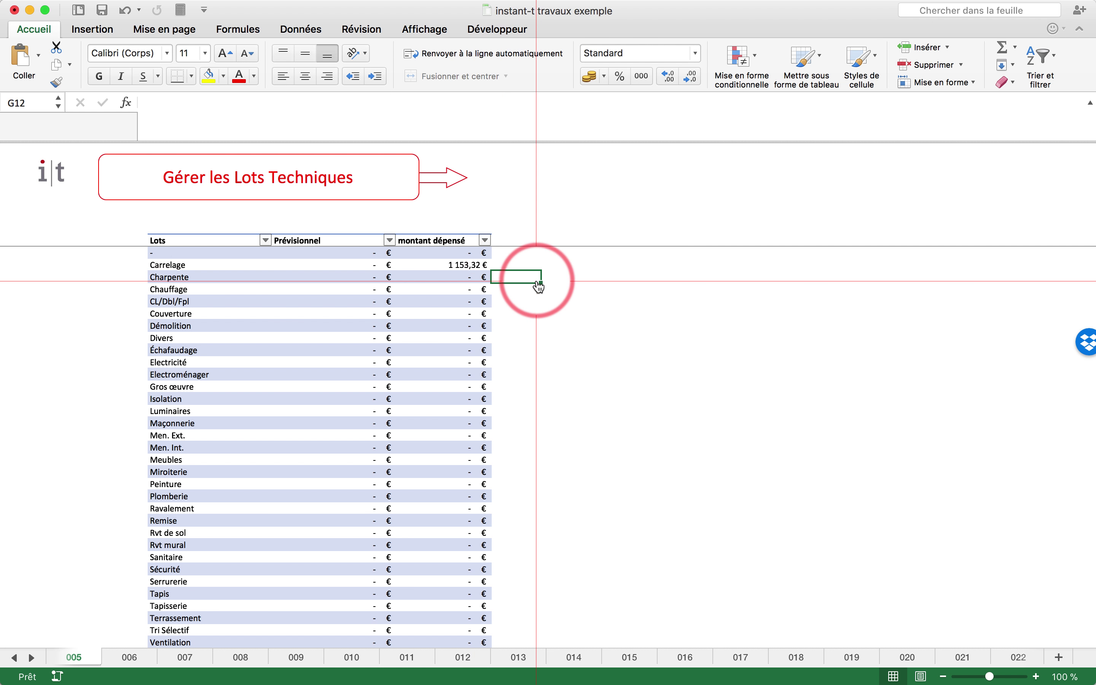
{"action": "scroll", "coordinate": [556, 312], "scroll_direction": "down", "scroll_amount": 3}
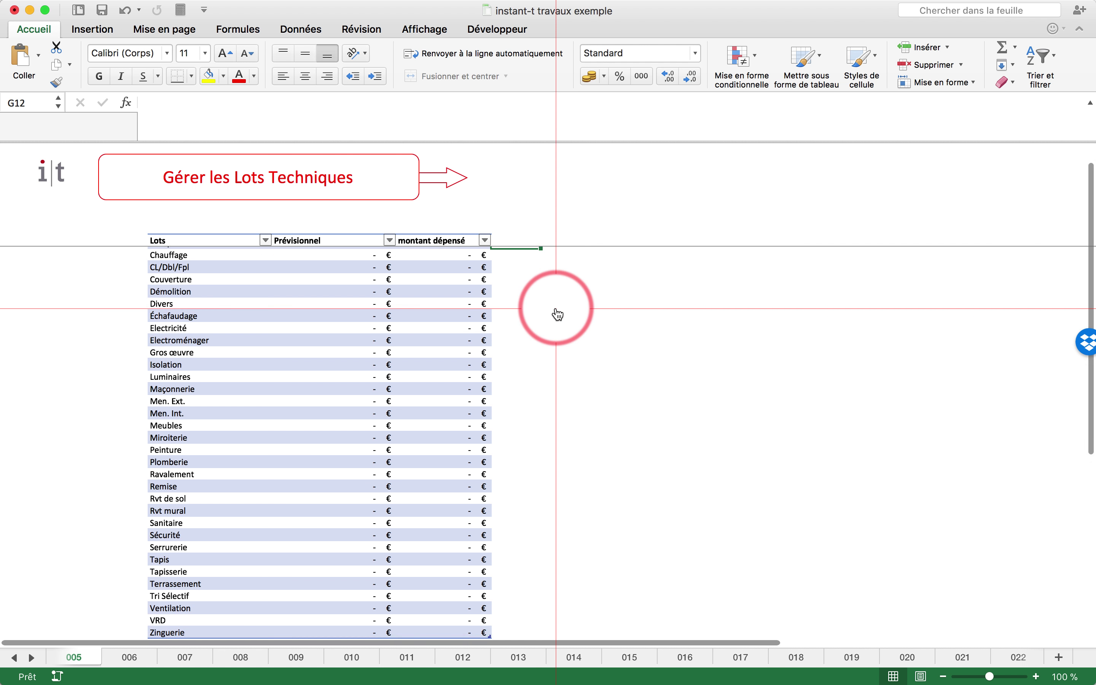
{"action": "scroll", "coordinate": [556, 360], "scroll_direction": "up", "scroll_amount": 3}
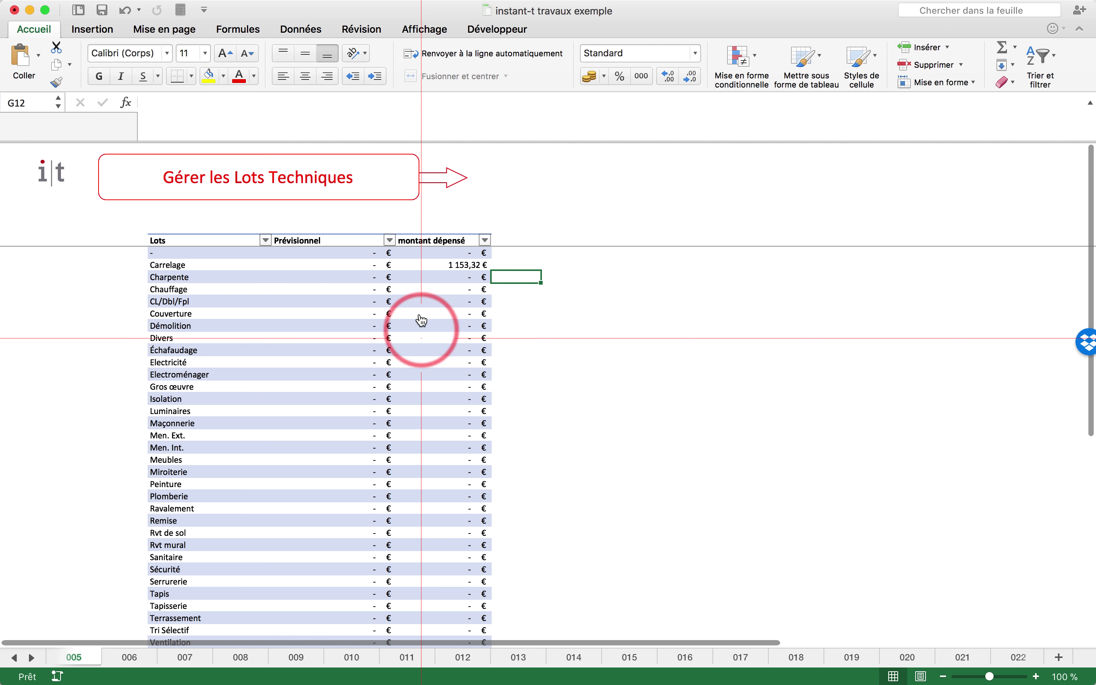
Step: Go back to Prévisionnel Travaux, open the list of rooms and check the Dépensé par pièce amount for 1.Salle de bain
{"action": "left_click", "coordinate": [423, 176]}
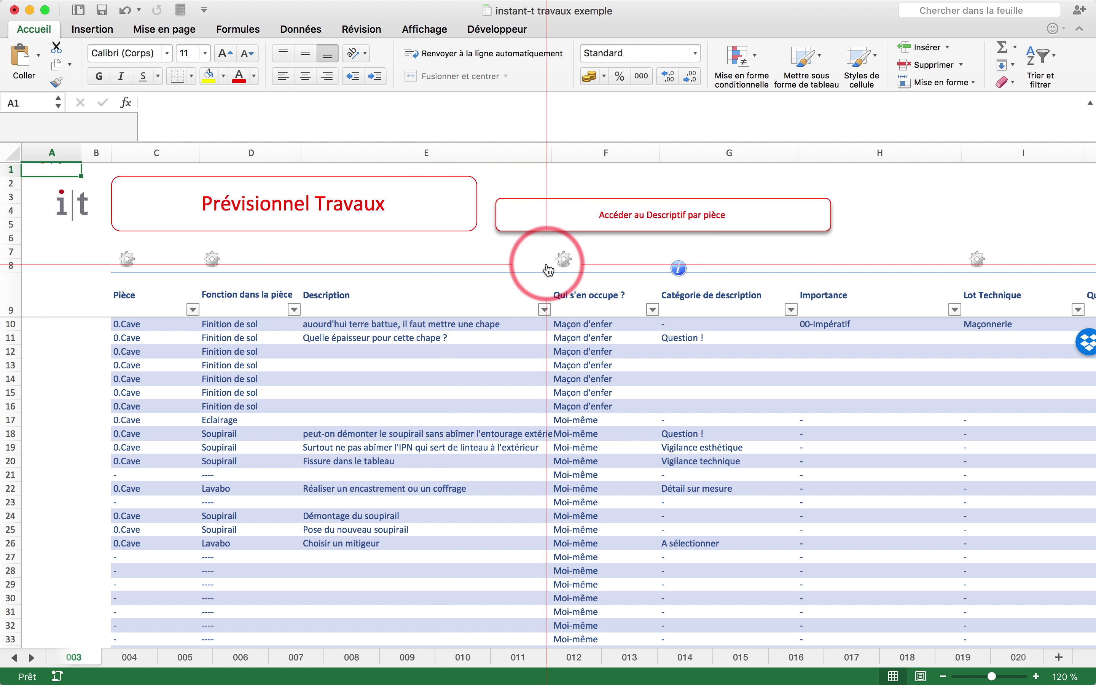
{"action": "left_click", "coordinate": [213, 260]}
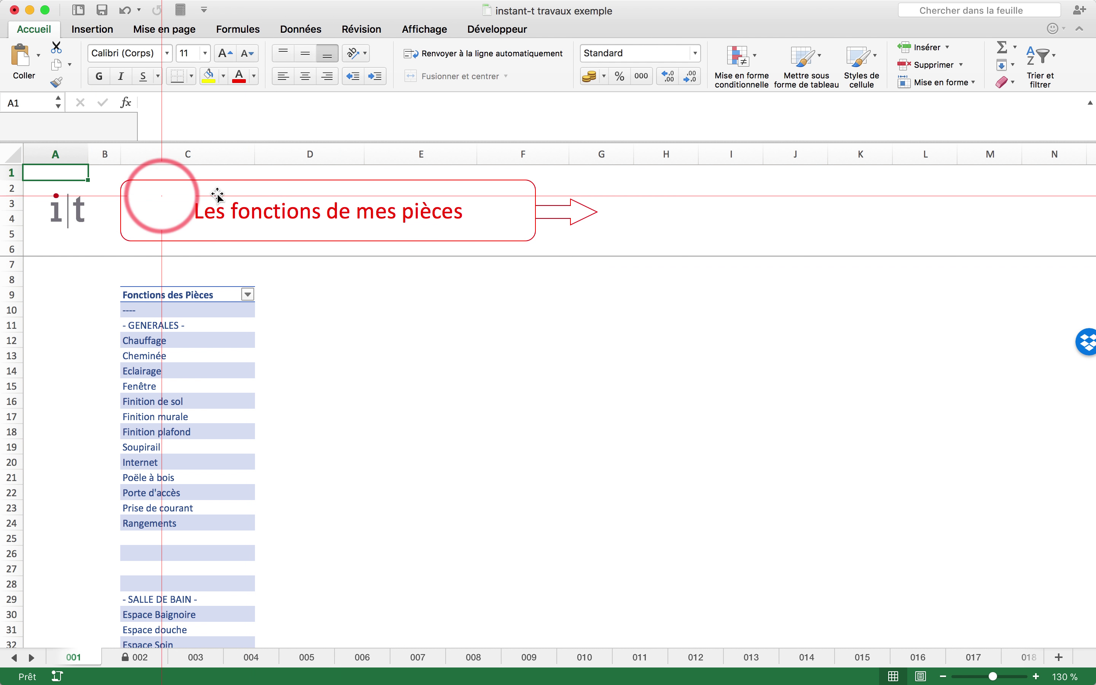
{"action": "left_click", "coordinate": [562, 213]}
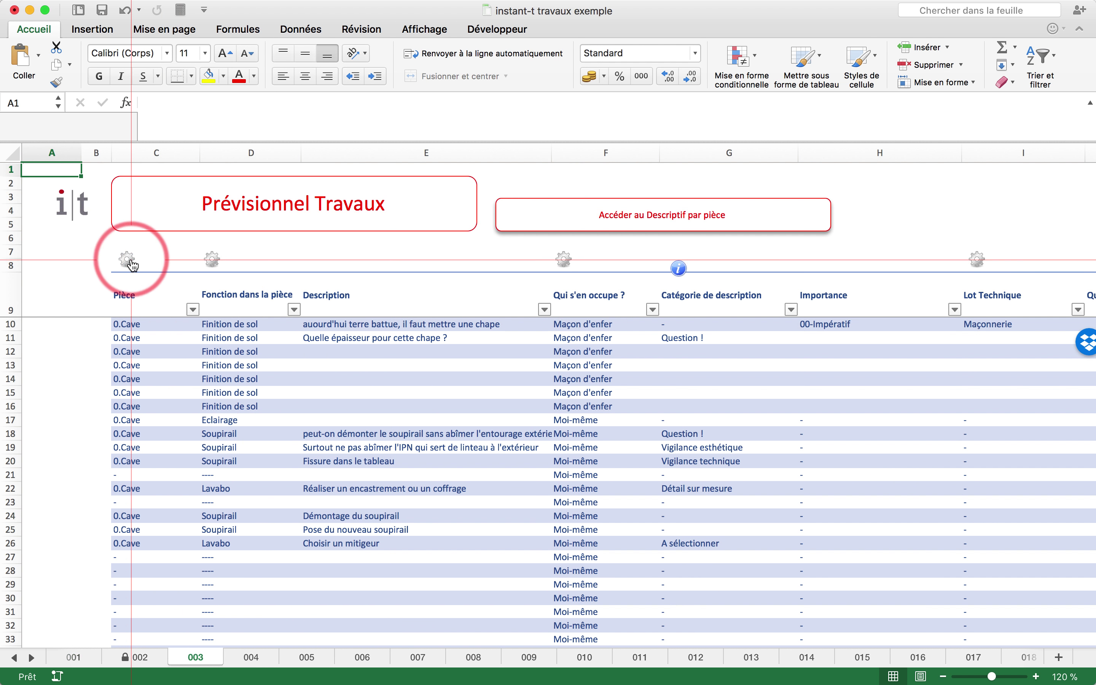
{"action": "left_click", "coordinate": [127, 255]}
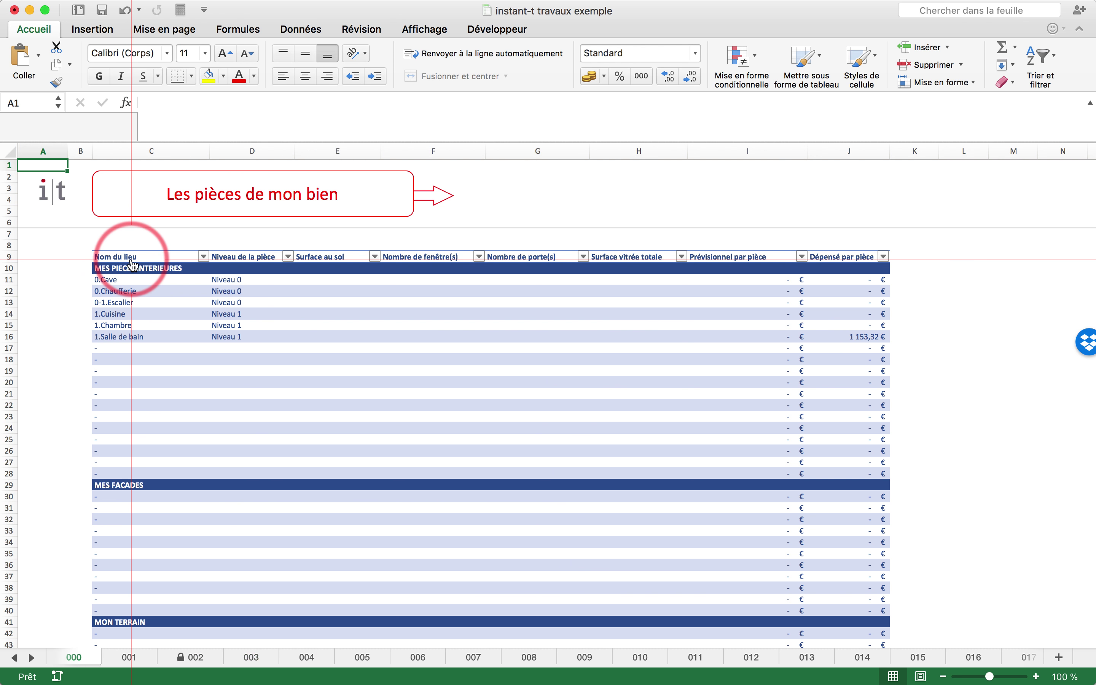
{"action": "left_click", "coordinate": [853, 338]}
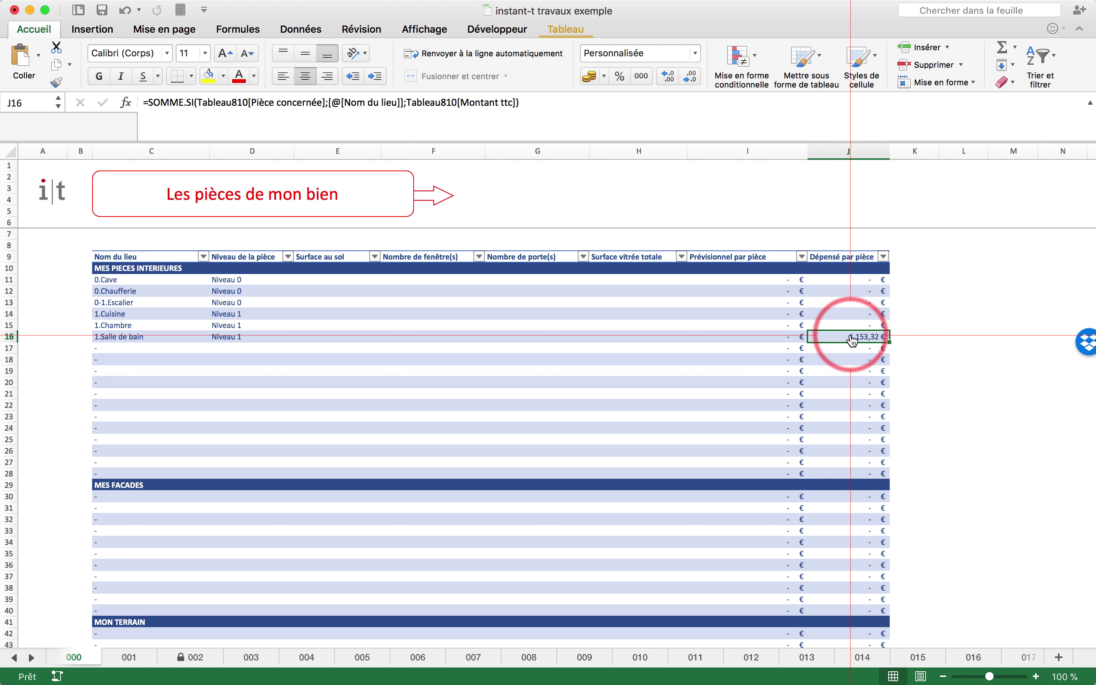
Step: View the Gestion des dépenses table from the workbook's cover page and return to the cover page
{"action": "left_click", "coordinate": [56, 190]}
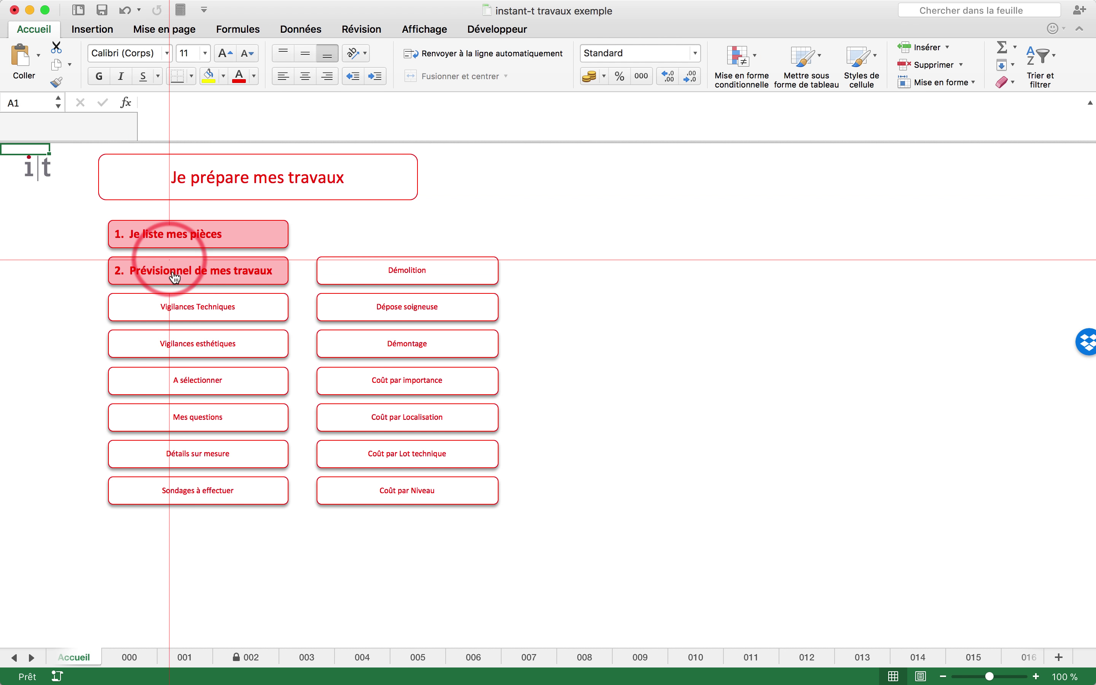
{"action": "left_click", "coordinate": [33, 165]}
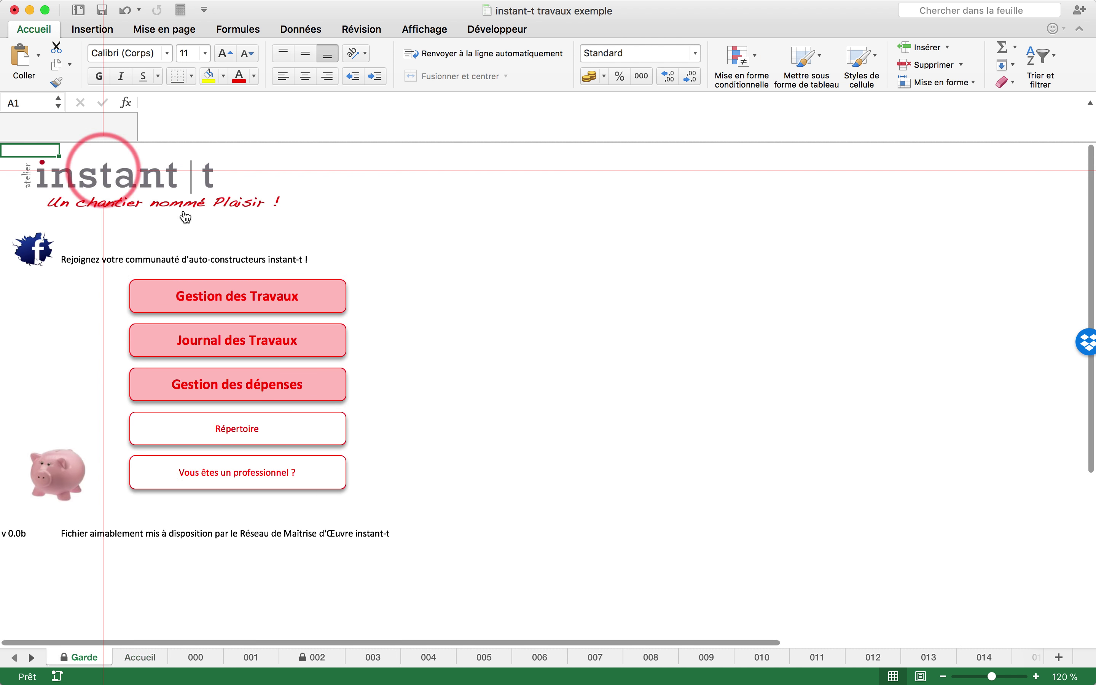
{"action": "left_click", "coordinate": [224, 384]}
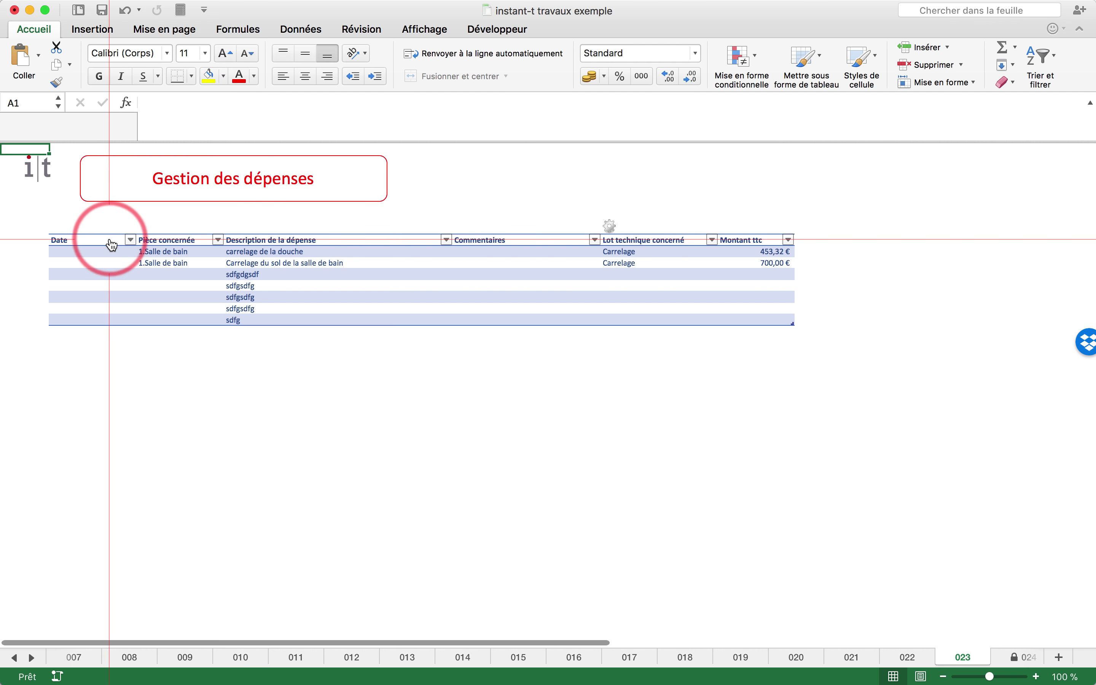
{"action": "left_click", "coordinate": [31, 164]}
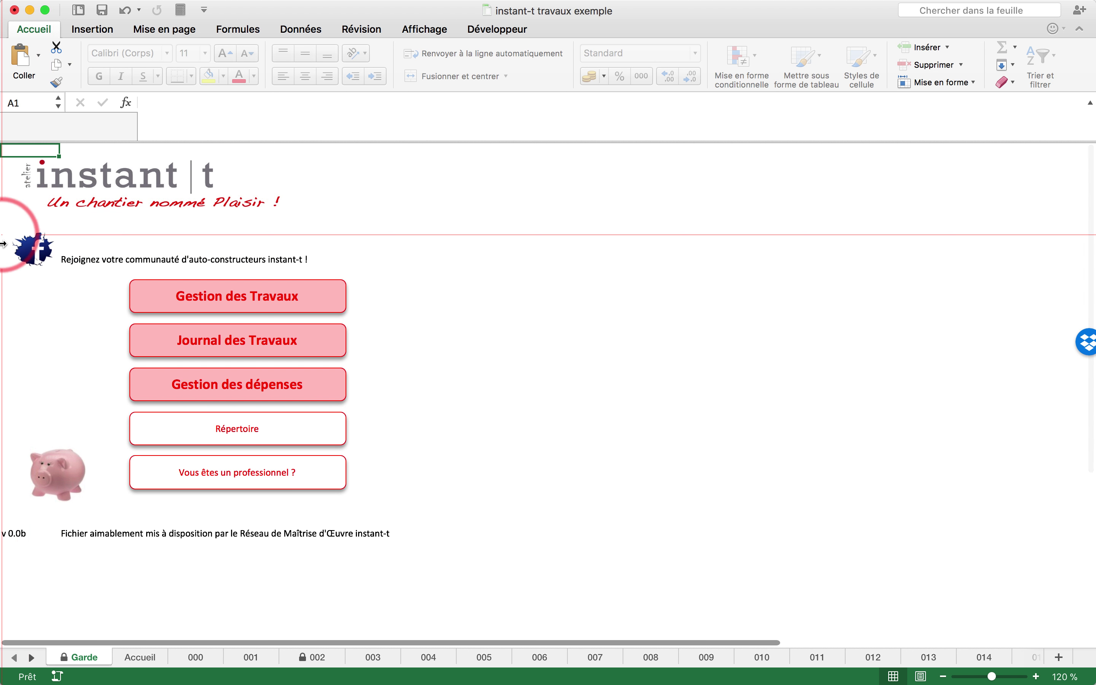